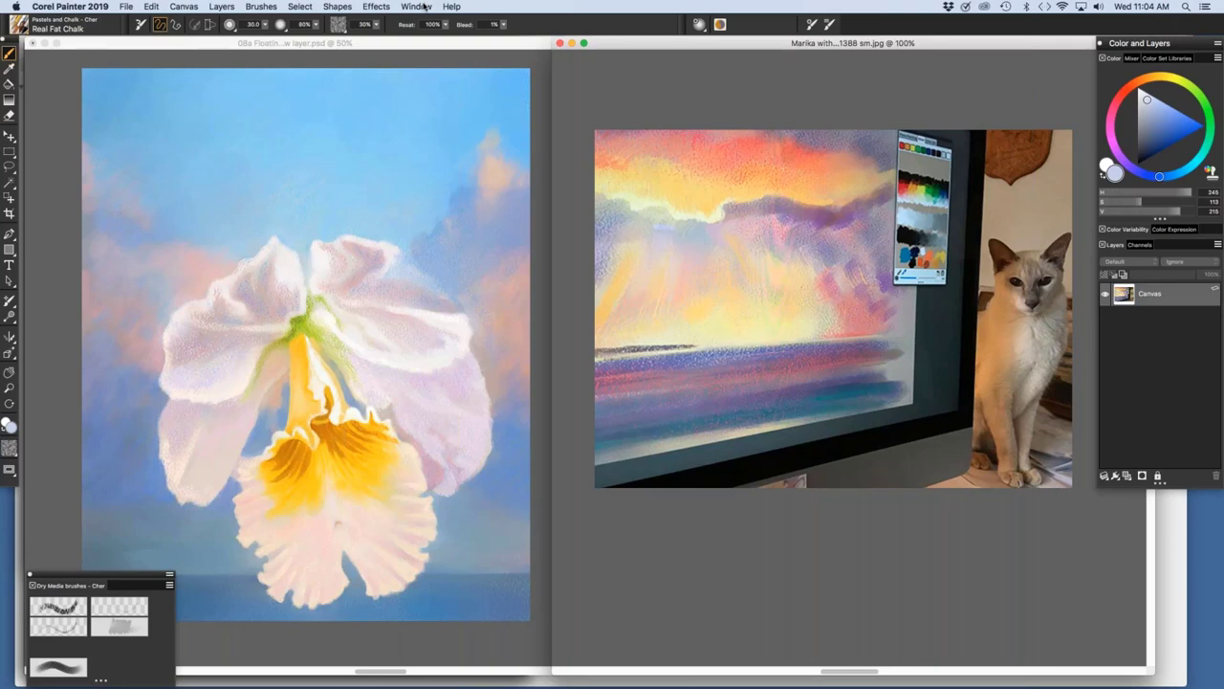
{"action": "left_click", "coordinate": [424, 7]}
{"action": "mouse_move", "coordinate": [440, 73]}
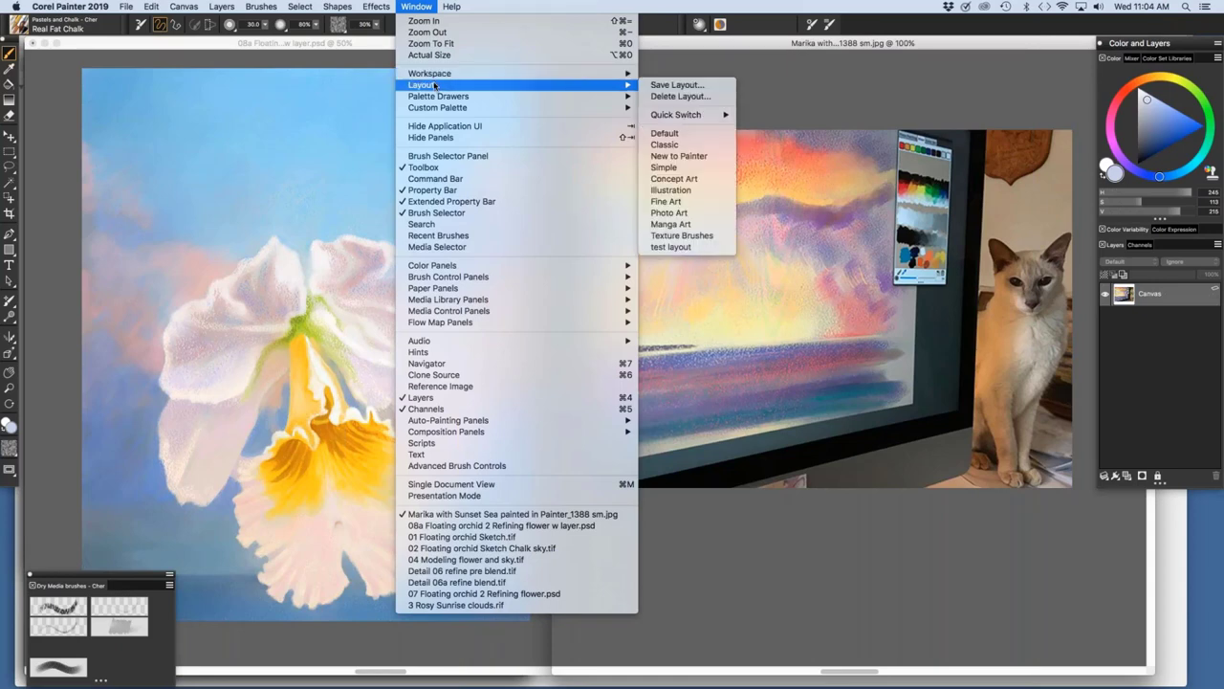
{"action": "left_click", "coordinate": [423, 7]}
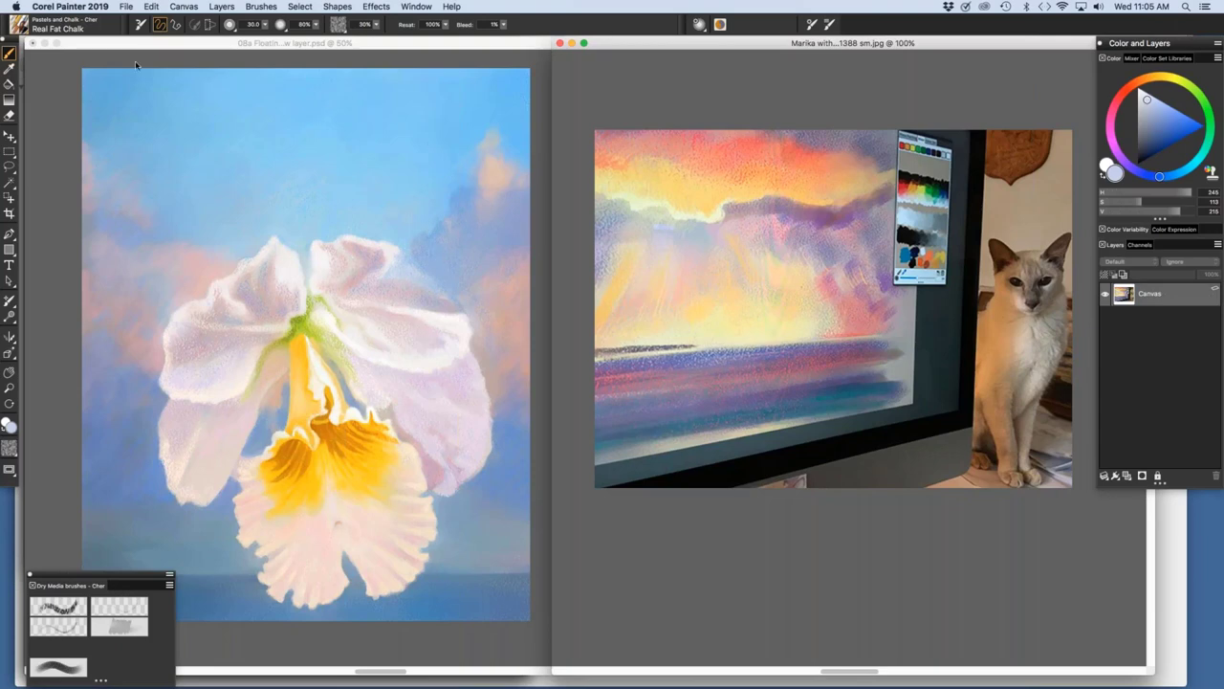
Switch the brush library to Painter 11 Brushes.
{"action": "left_click", "coordinate": [24, 33]}
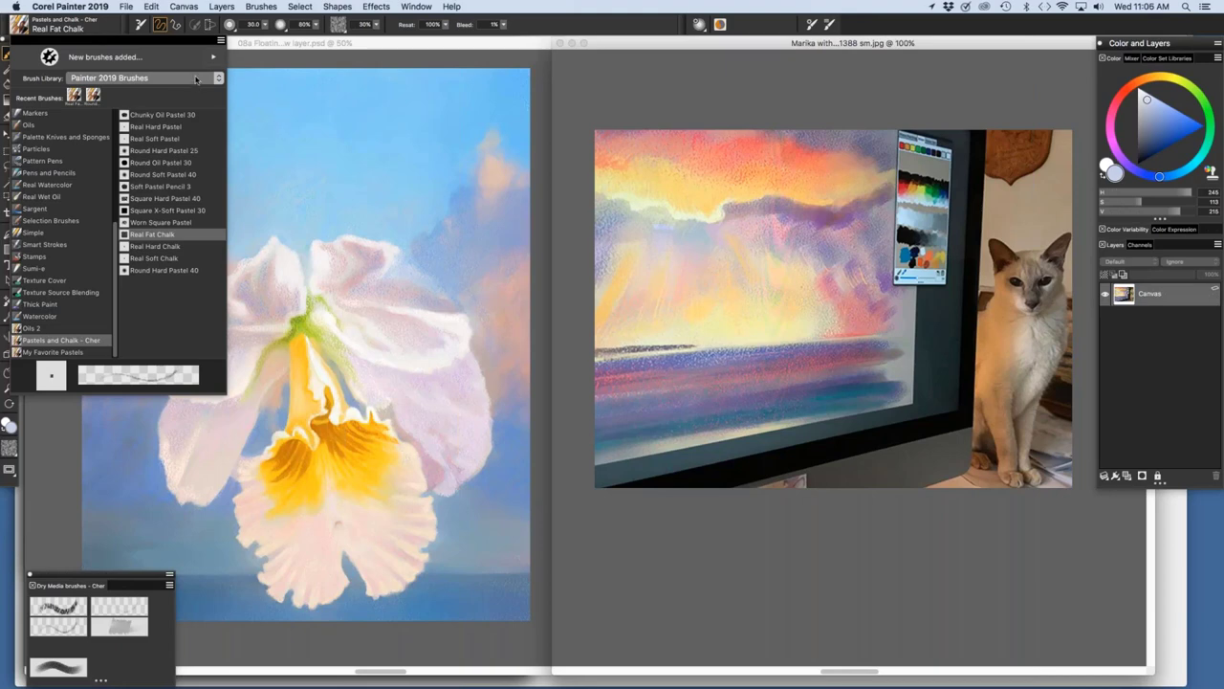
{"action": "left_click", "coordinate": [196, 79]}
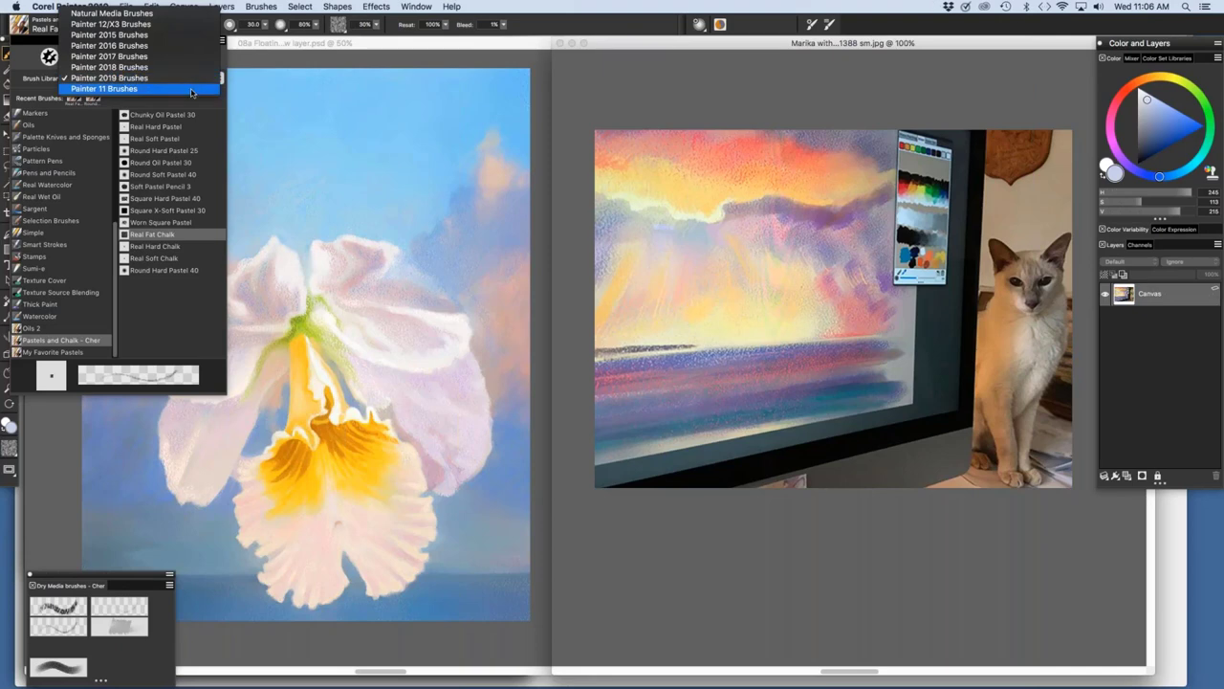
{"action": "left_click", "coordinate": [191, 90]}
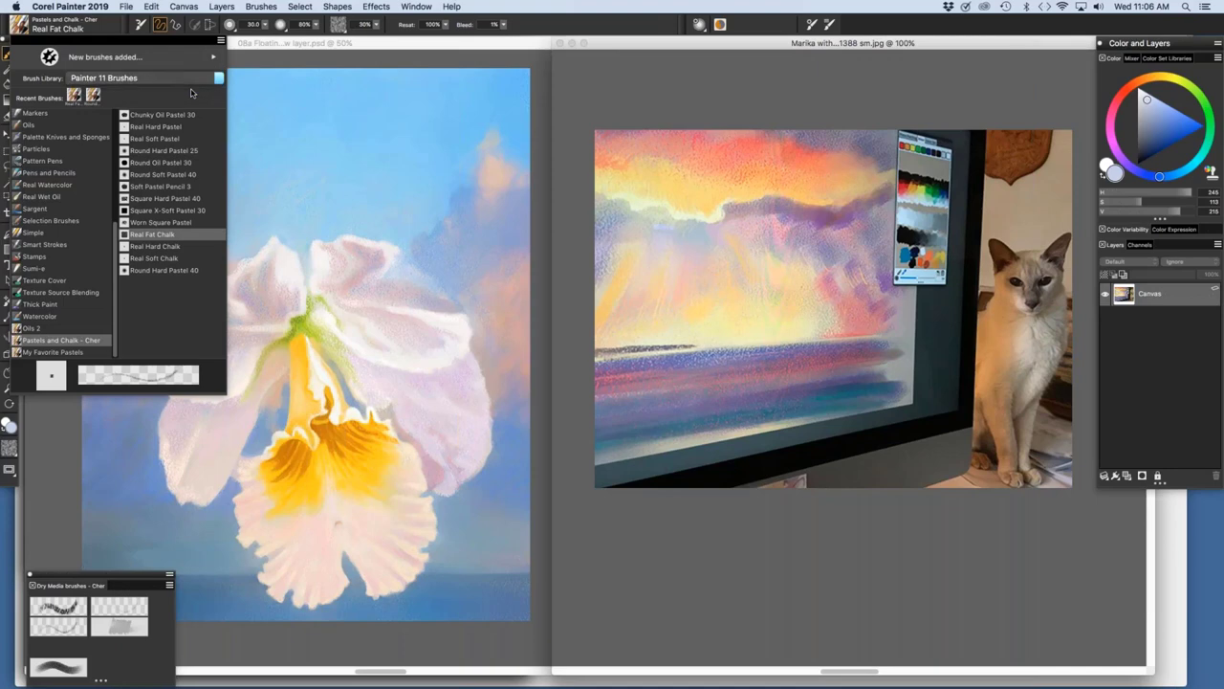
{"action": "left_click", "coordinate": [247, 97]}
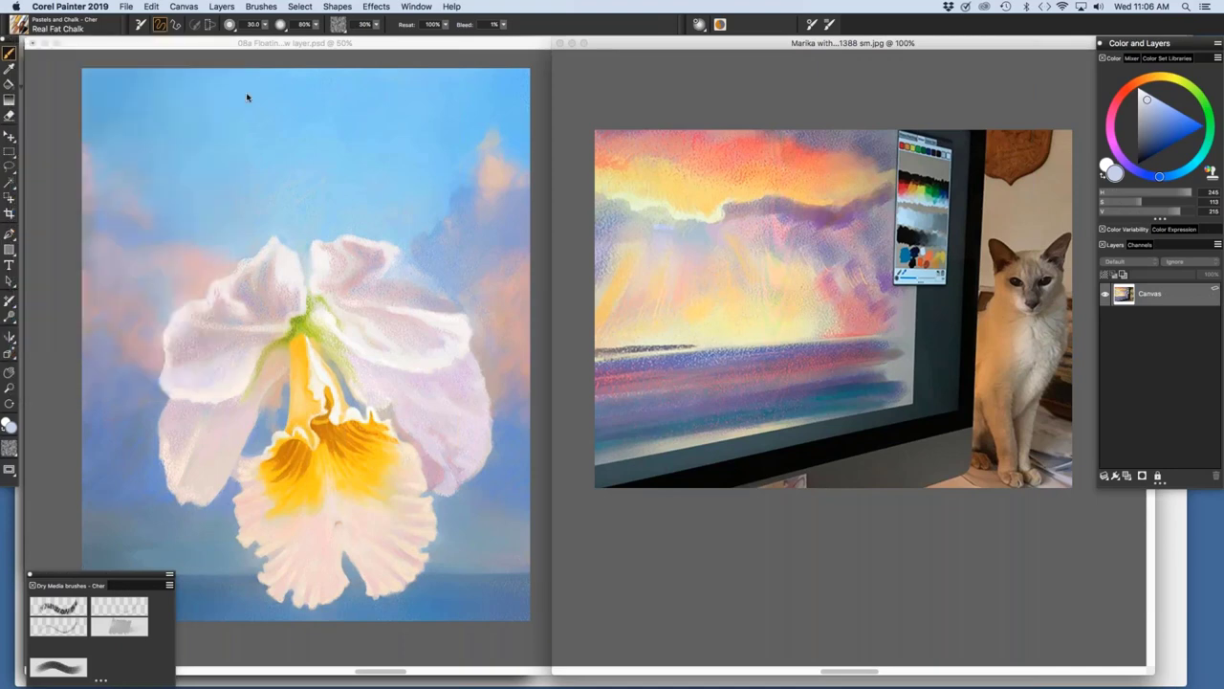
Choose the Round X-Soft Pastel 20 variant from the Pastels category of the Painter 11 library.
{"action": "left_click", "coordinate": [25, 29]}
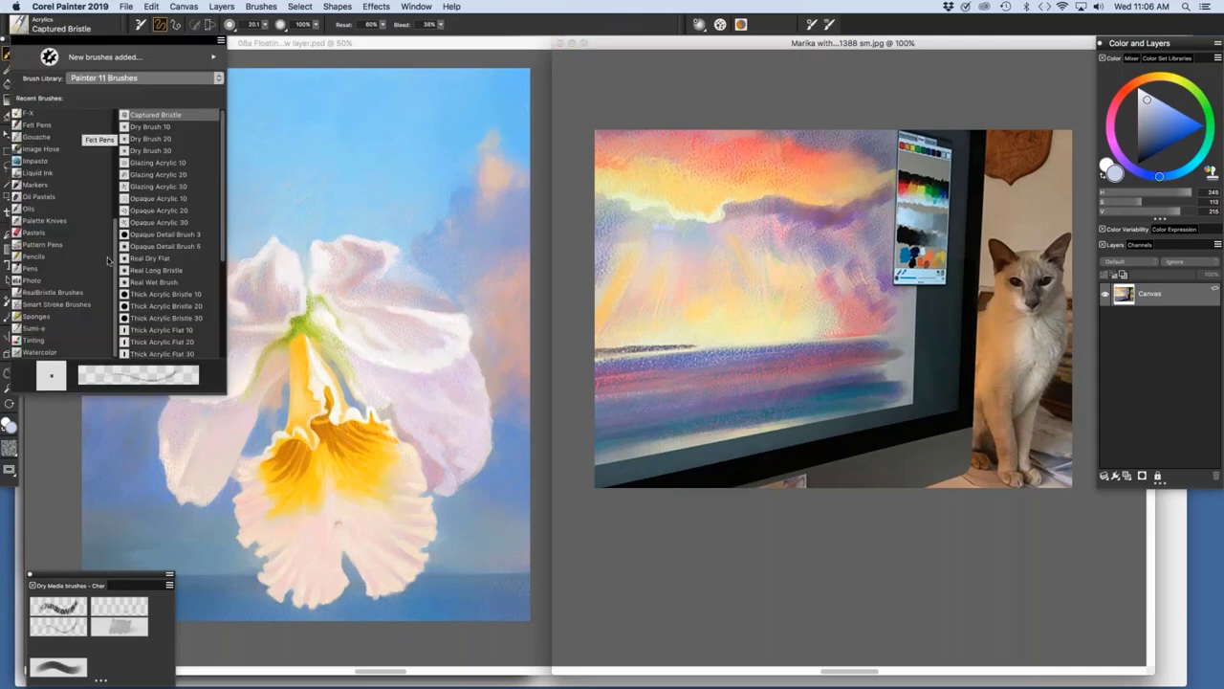
{"action": "left_click", "coordinate": [41, 234]}
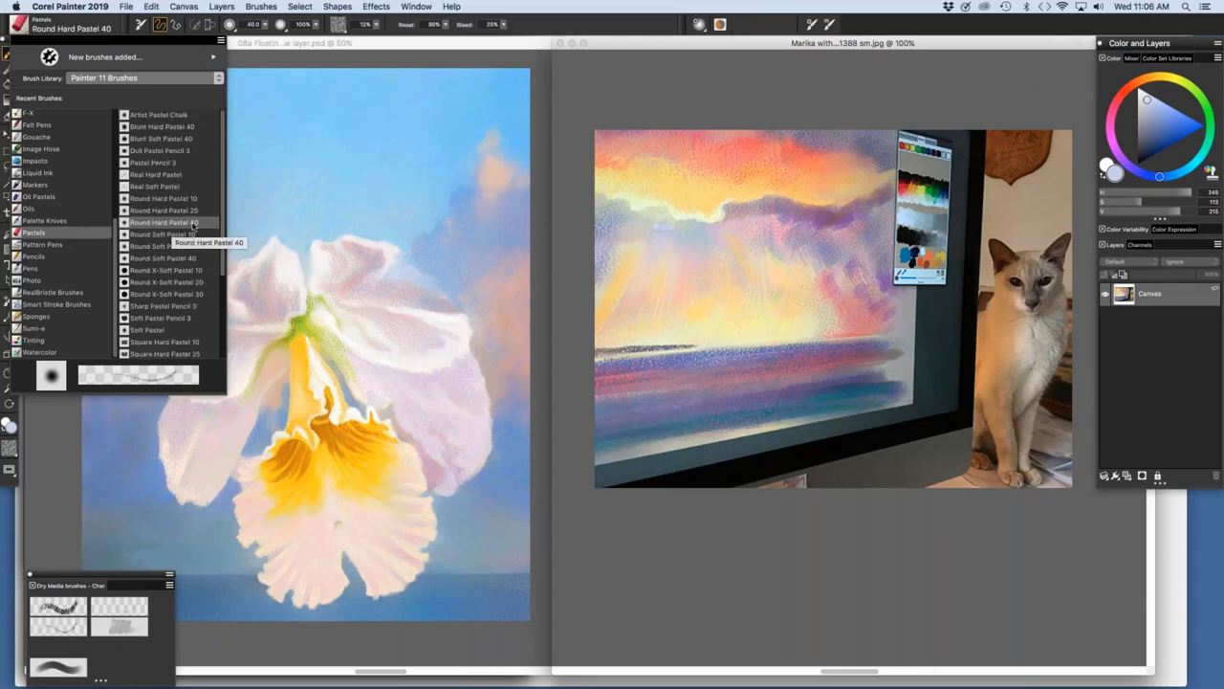
{"action": "left_click", "coordinate": [196, 283]}
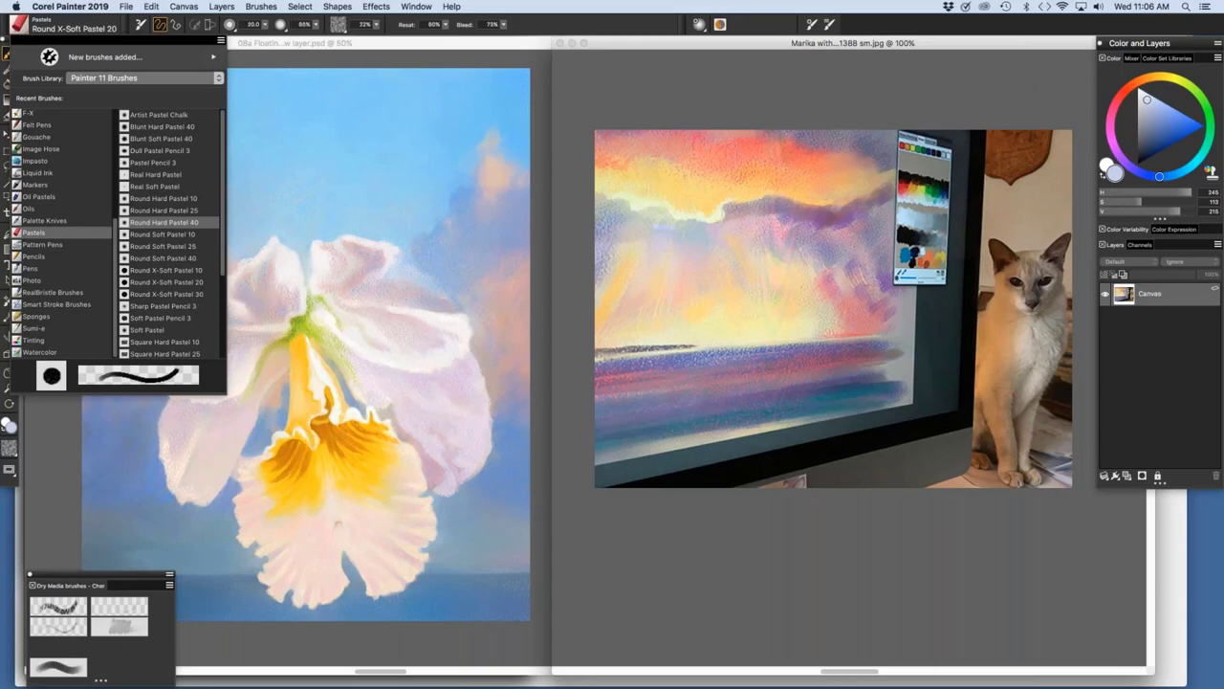
{"action": "left_click", "coordinate": [23, 31]}
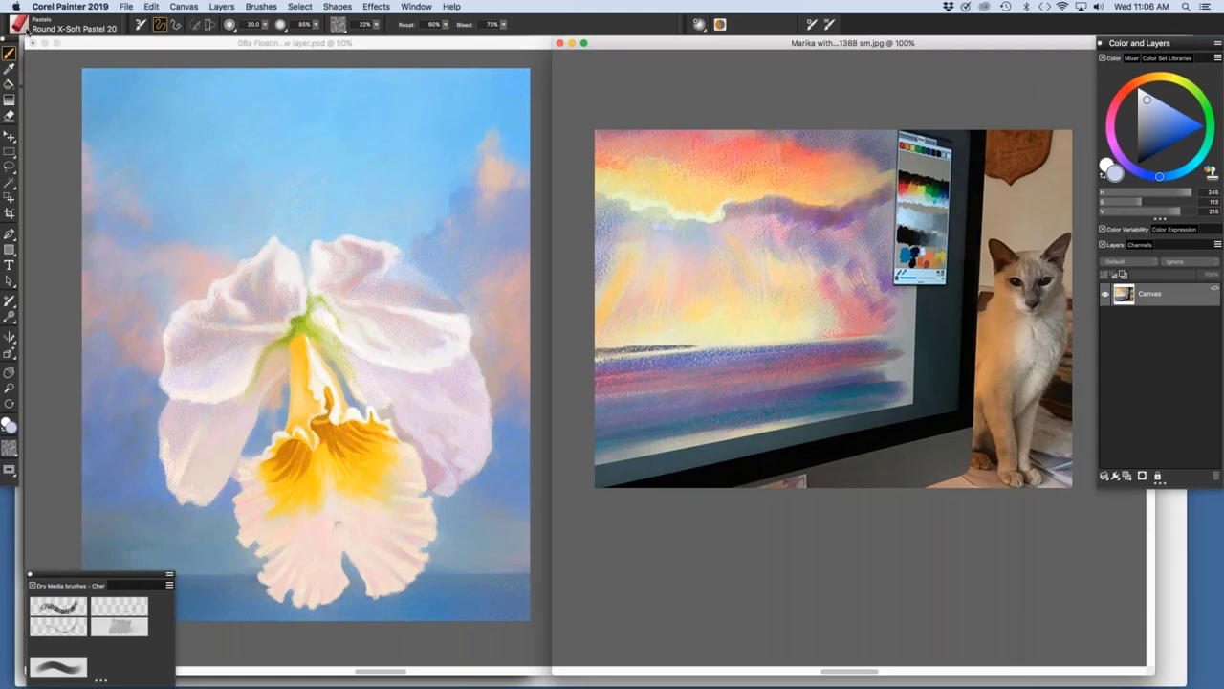
Export the current brush as Round X-Soft Pastel 20.brushvariant into the Painter Webinair 2-19 folder.
{"action": "left_click", "coordinate": [266, 7]}
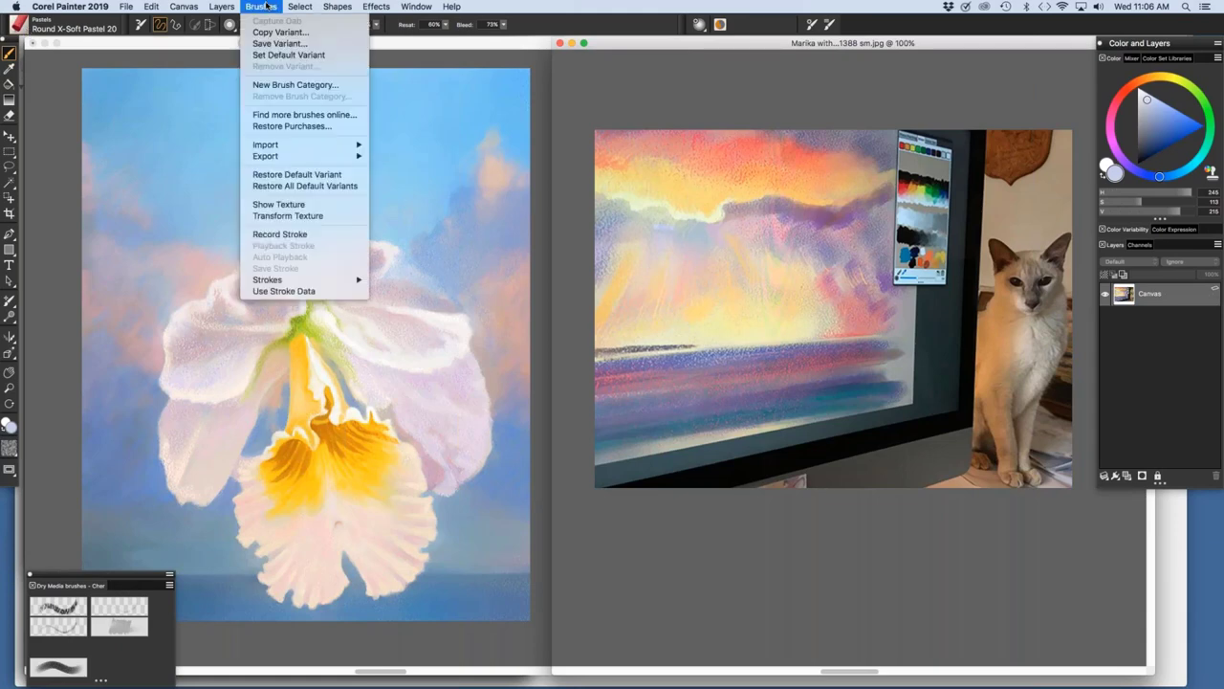
{"action": "mouse_move", "coordinate": [270, 158]}
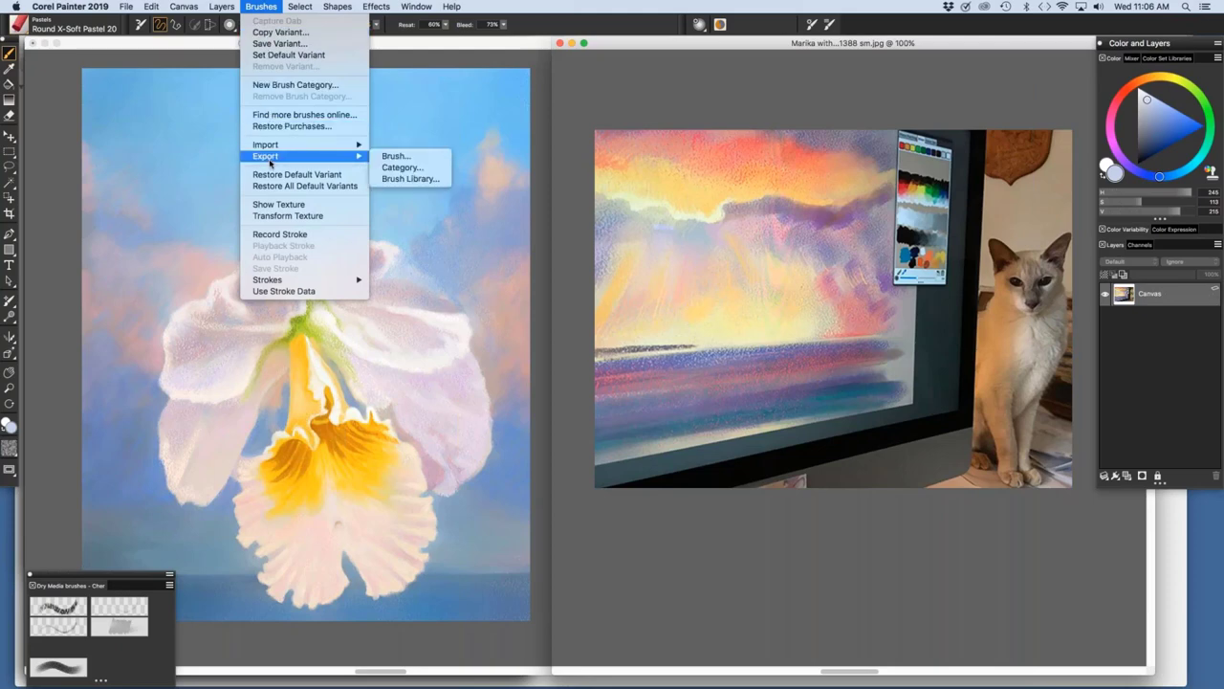
{"action": "left_click", "coordinate": [393, 157]}
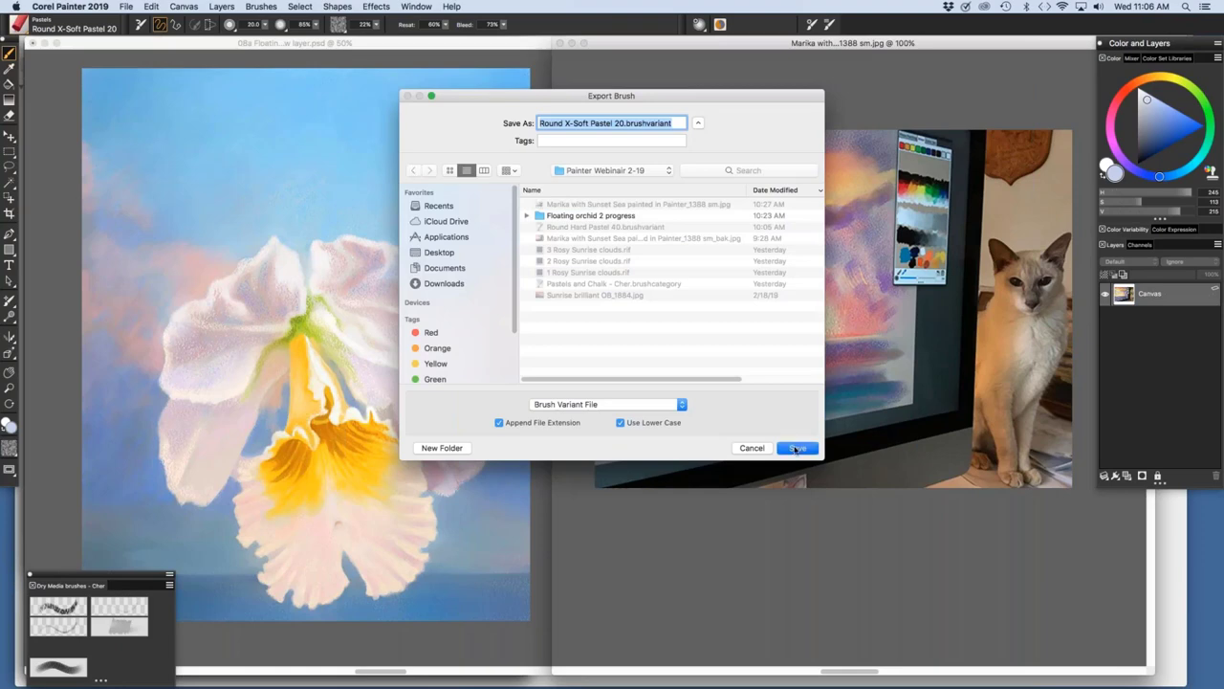
{"action": "left_click", "coordinate": [797, 448]}
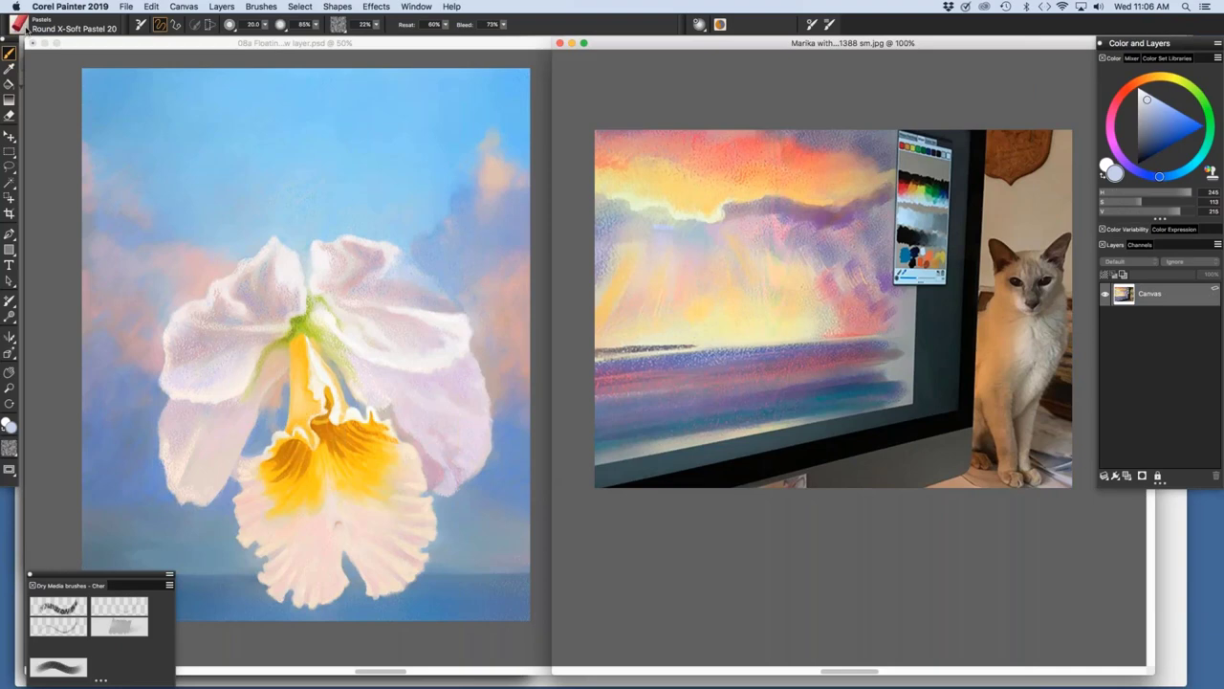
Switch the brush library back to Painter 2019 Brushes.
{"action": "left_click", "coordinate": [23, 26]}
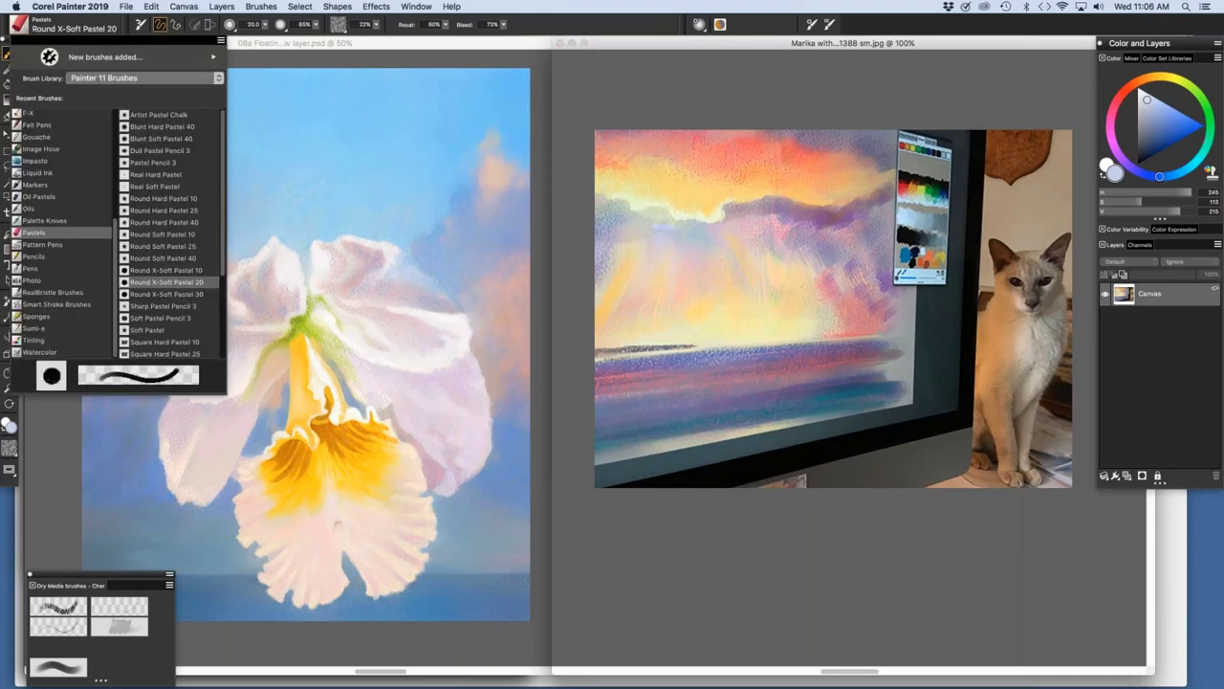
{"action": "left_click", "coordinate": [144, 80]}
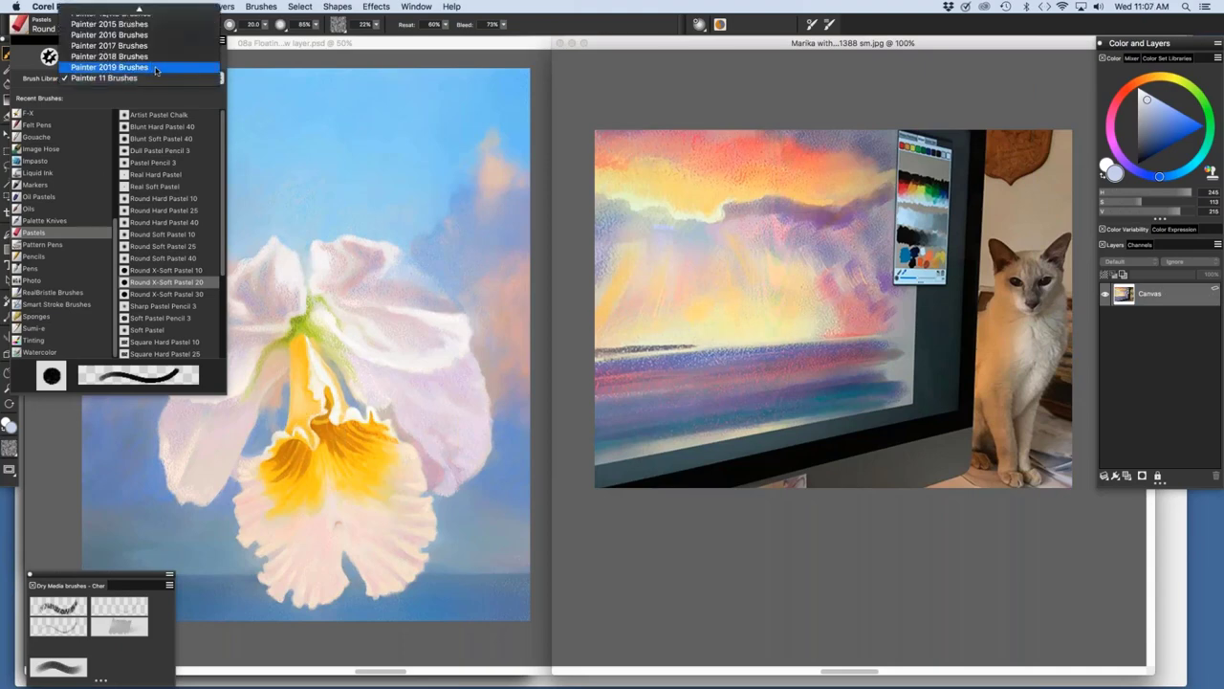
{"action": "left_click", "coordinate": [156, 71]}
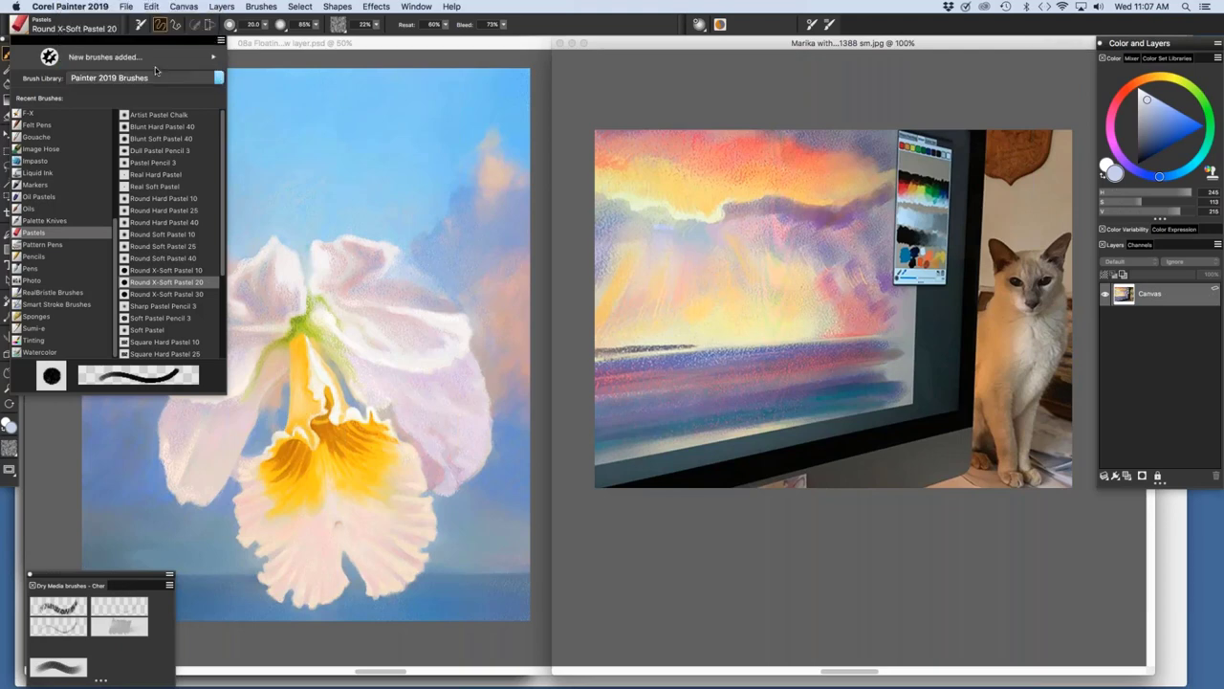
{"action": "left_click", "coordinate": [163, 55]}
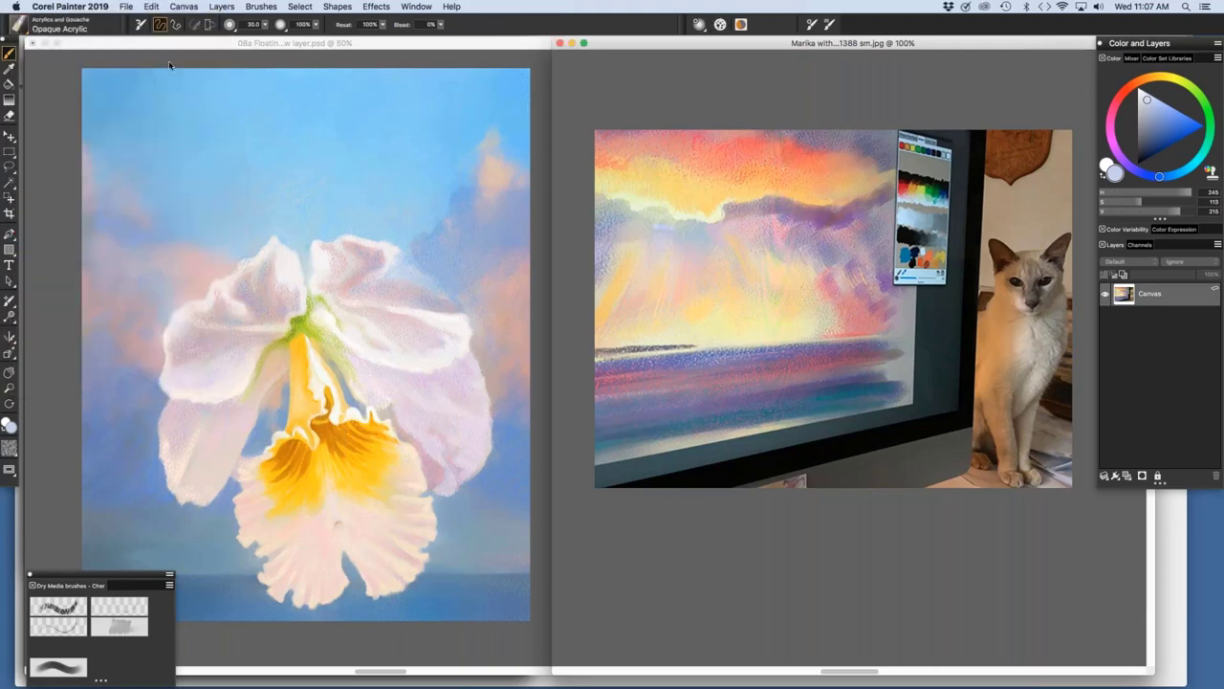
Select the custom Pastels and Chalk category in the Painter 2019 brush library.
{"action": "left_click", "coordinate": [229, 23]}
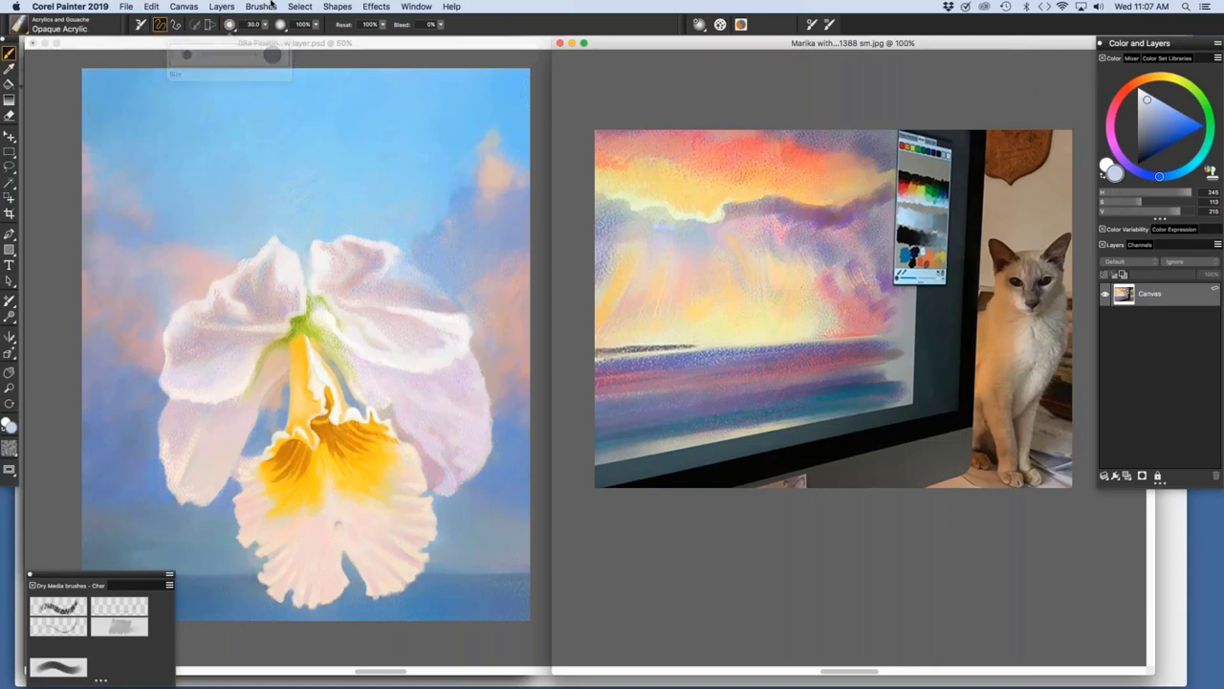
{"action": "left_click", "coordinate": [29, 53]}
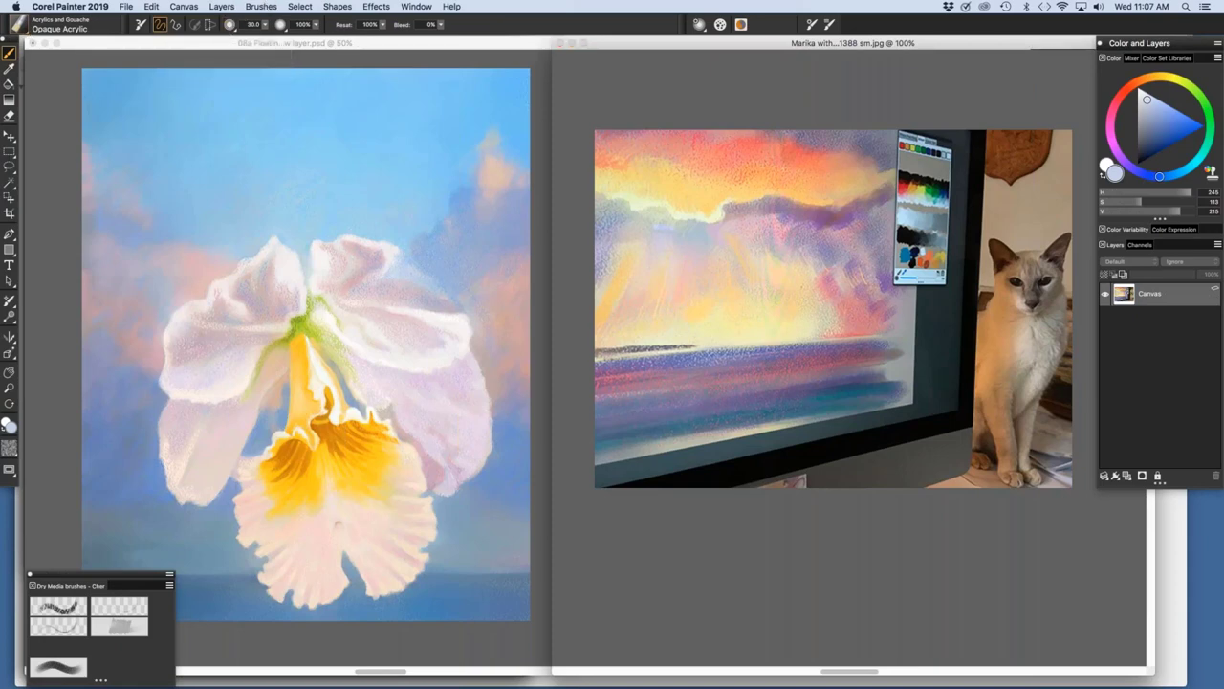
{"action": "left_click", "coordinate": [29, 29]}
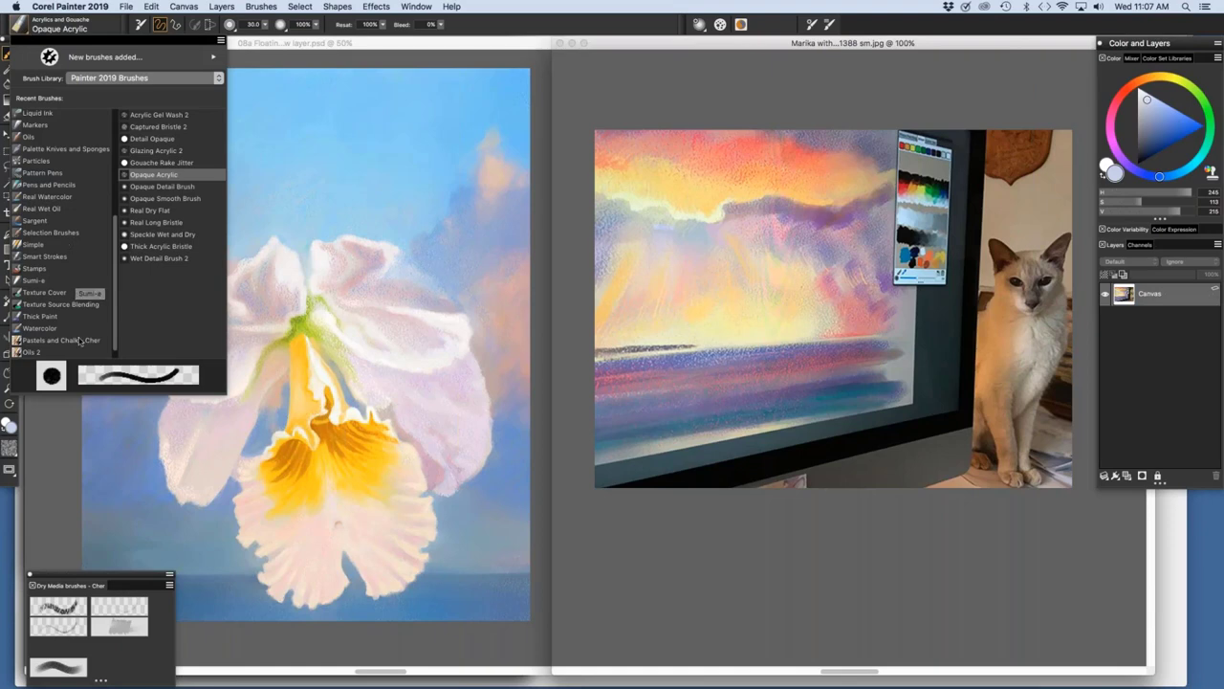
{"action": "left_click", "coordinate": [59, 340]}
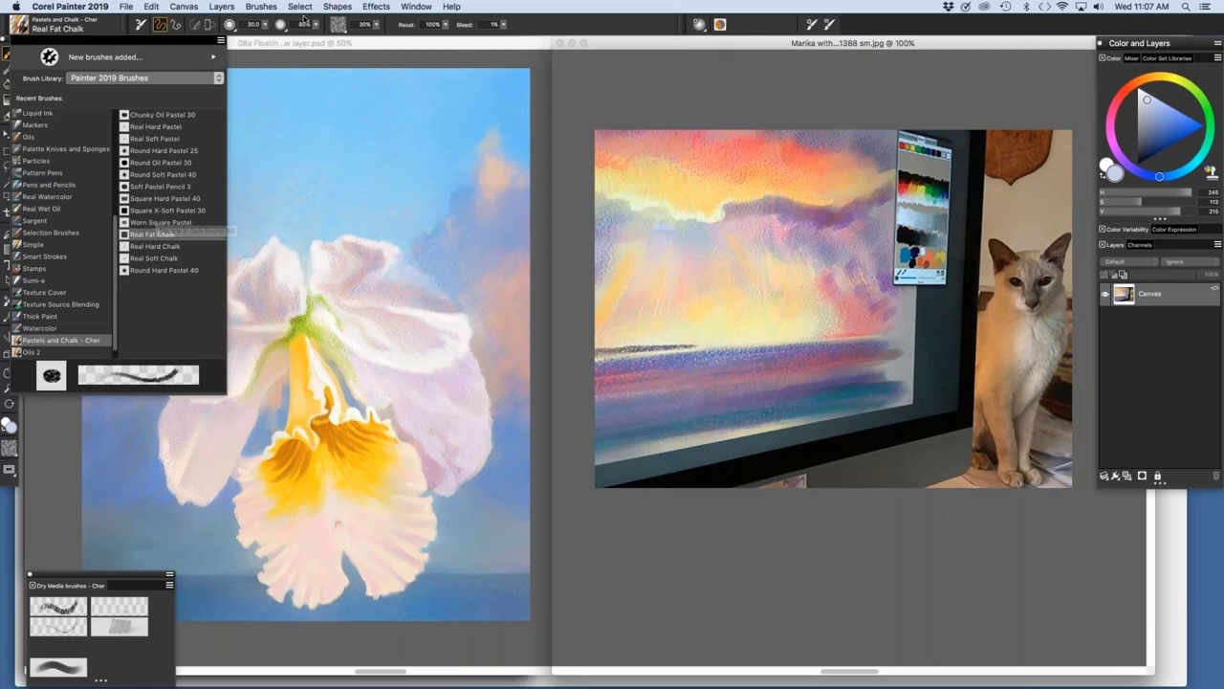
Import Round X-Soft Pastel 20.brushvariant and save it as a variant in the custom Pastels and Chalk category.
{"action": "left_click", "coordinate": [272, 8]}
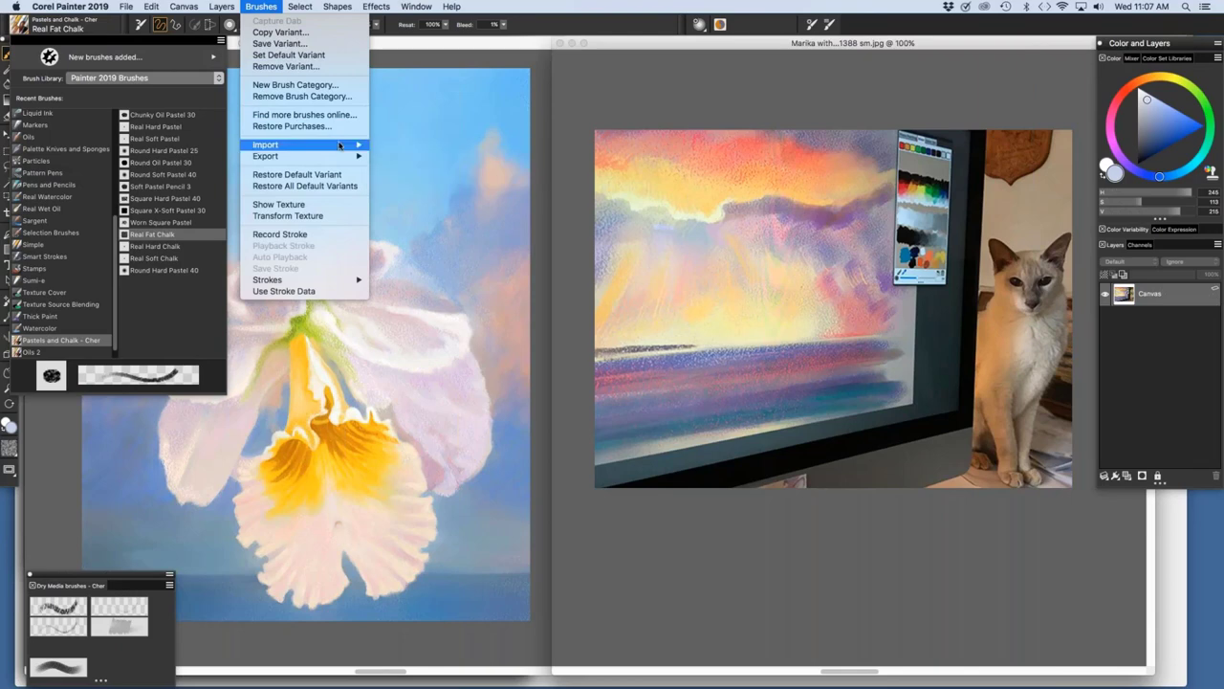
{"action": "mouse_move", "coordinate": [342, 145]}
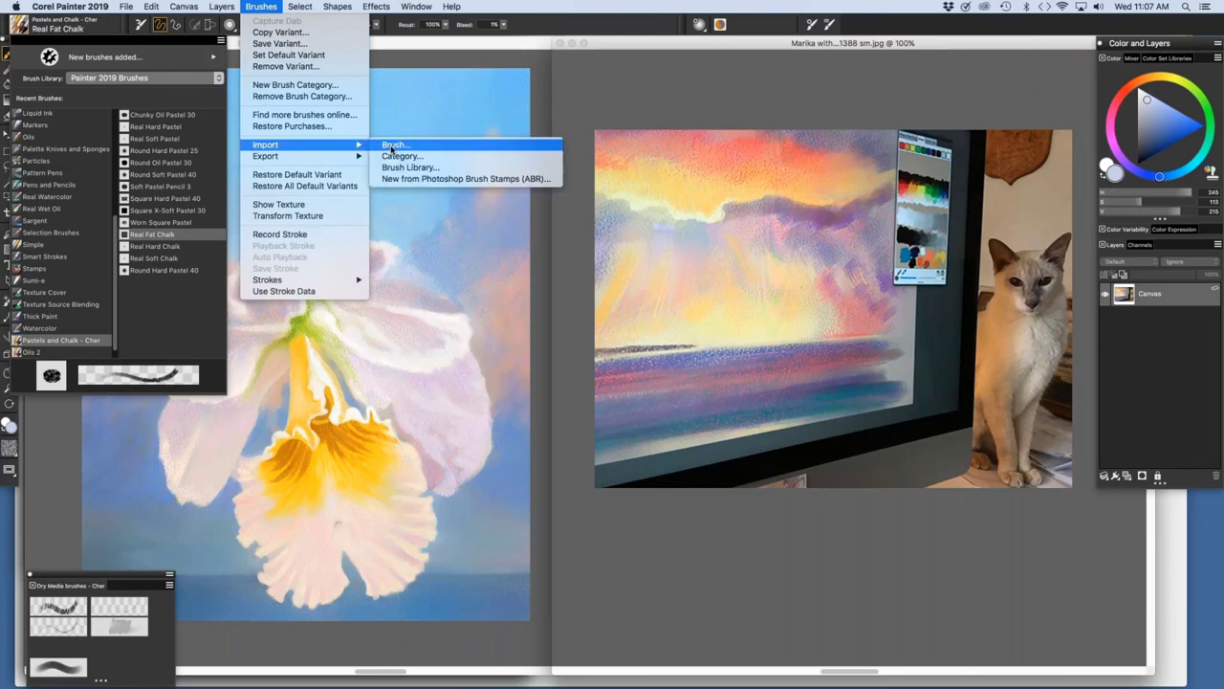
{"action": "left_click", "coordinate": [391, 148]}
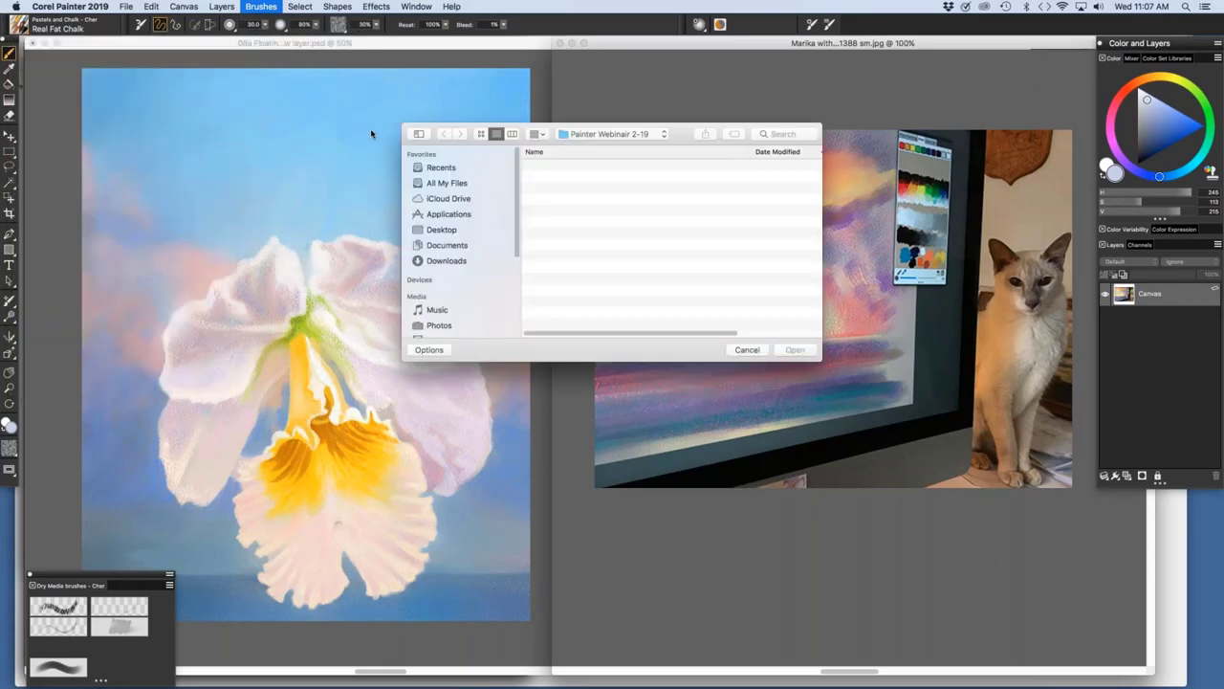
{"action": "left_click", "coordinate": [603, 156]}
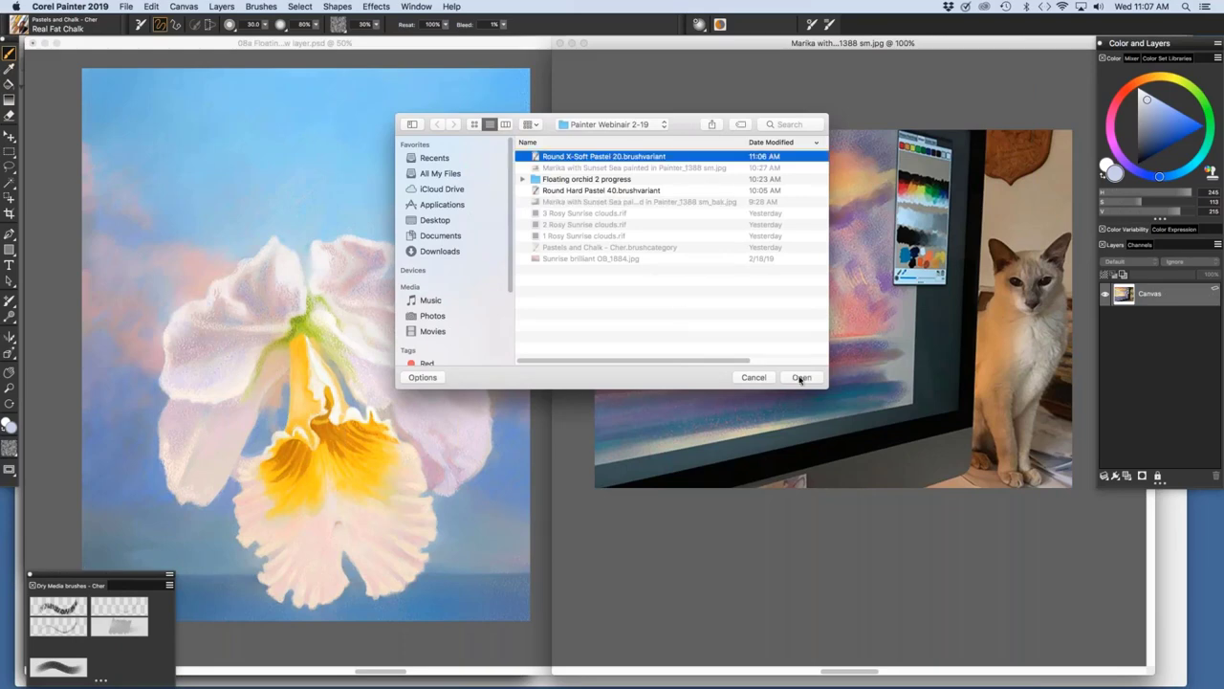
{"action": "left_click", "coordinate": [800, 378]}
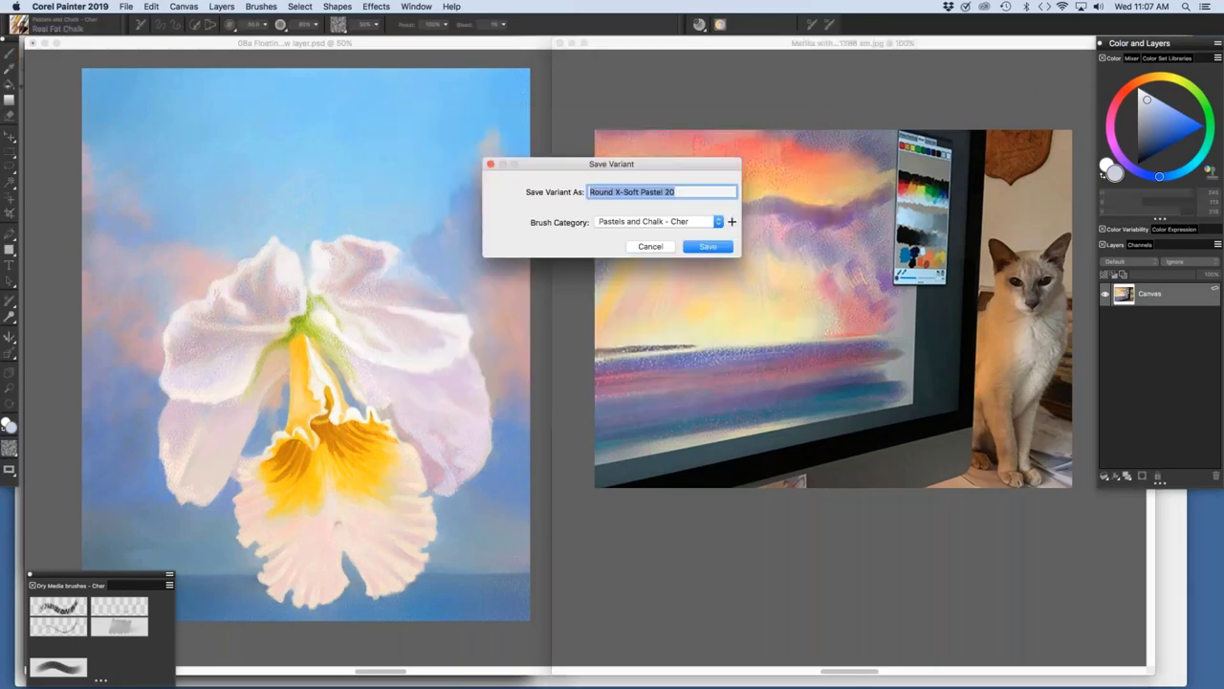
{"action": "left_click", "coordinate": [706, 247]}
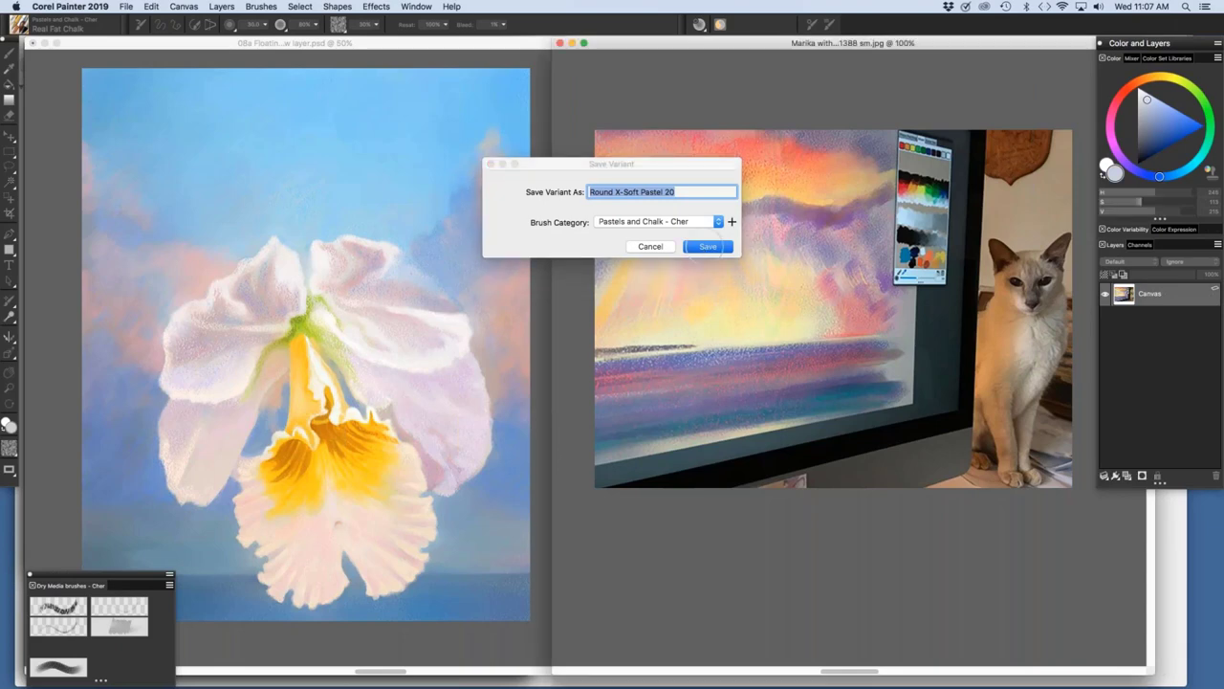
Import Round X-Soft Pastel 20.brushvariant again from the Painter Webinair 2-19 folder.
{"action": "left_click", "coordinate": [261, 6]}
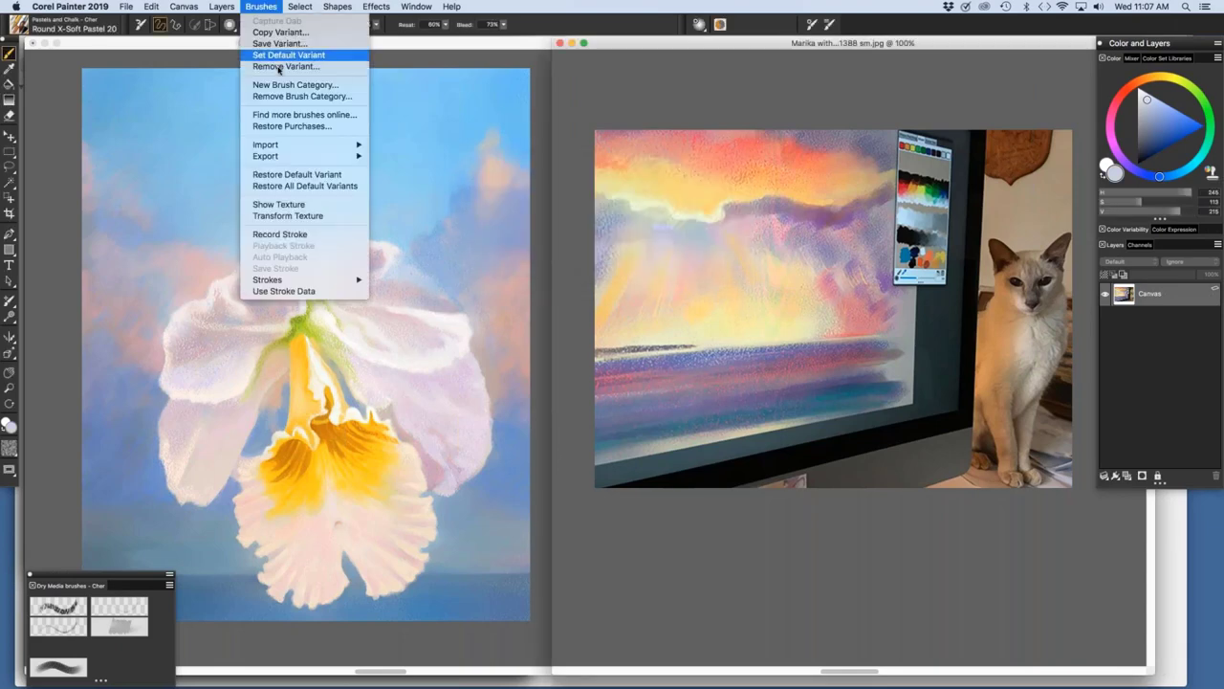
{"action": "mouse_move", "coordinate": [266, 146]}
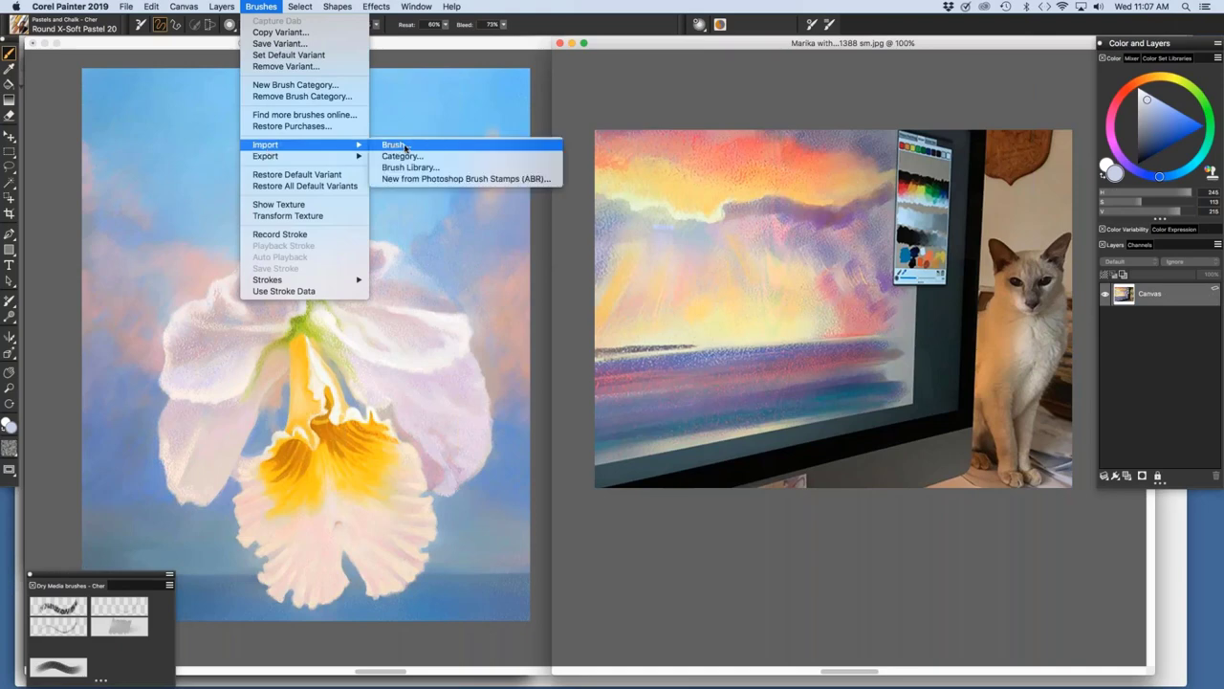
{"action": "left_click", "coordinate": [403, 146]}
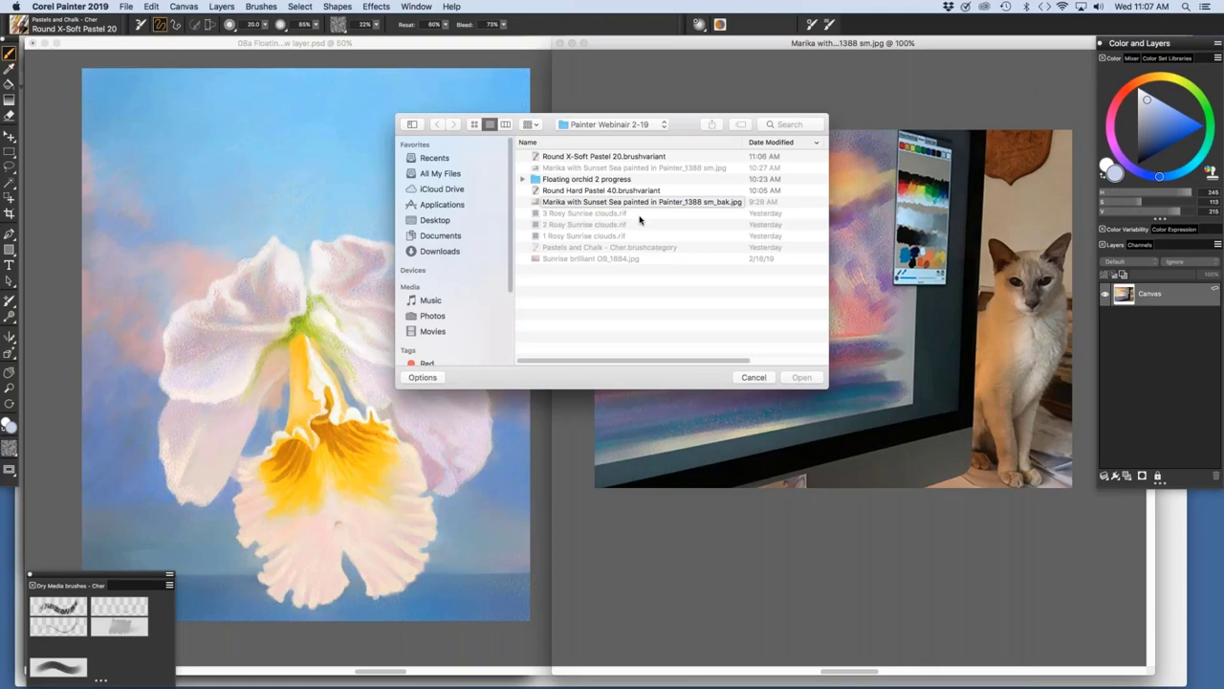
{"action": "key", "text": "Down"}
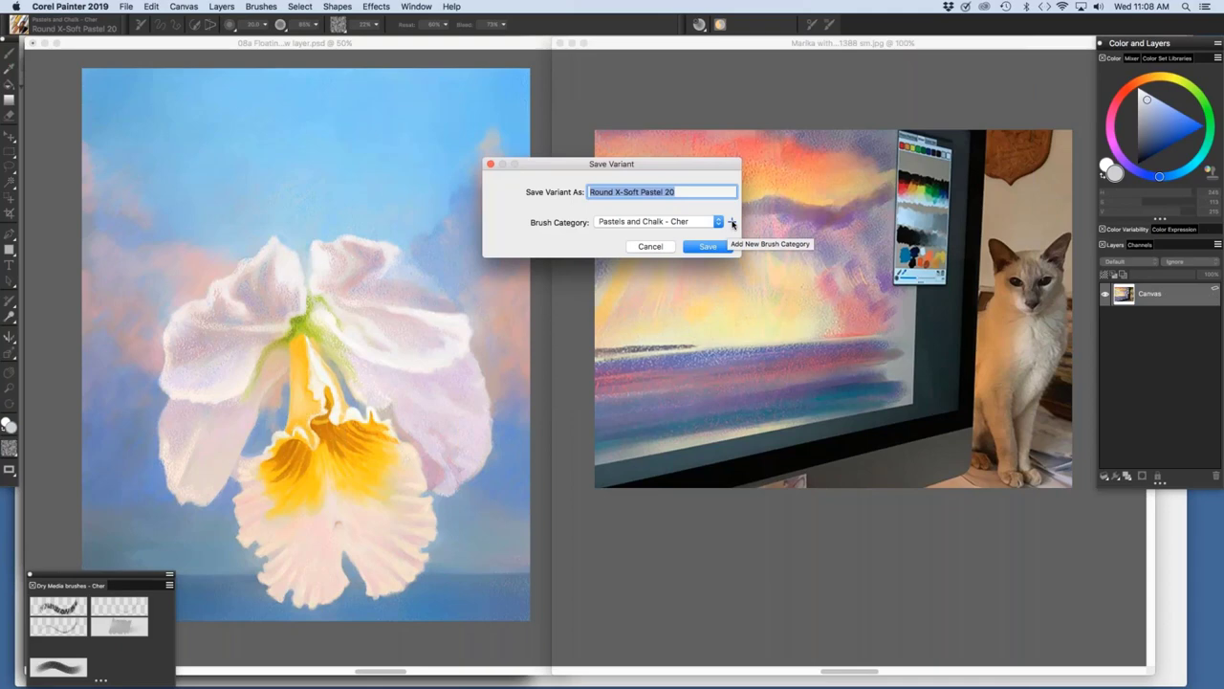
Create a new brush category named My Pastels and save the imported Round X-Soft Pastel 20 variant in it.
{"action": "left_click", "coordinate": [732, 222]}
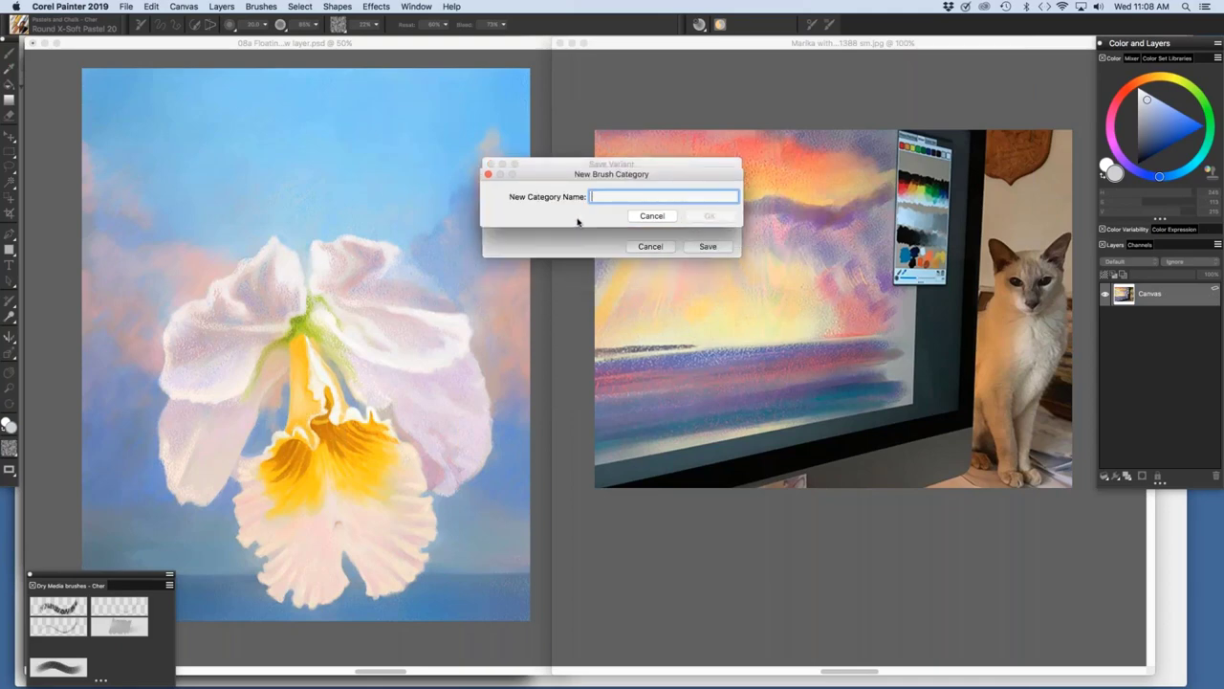
{"action": "type", "text": "My Pastels"}
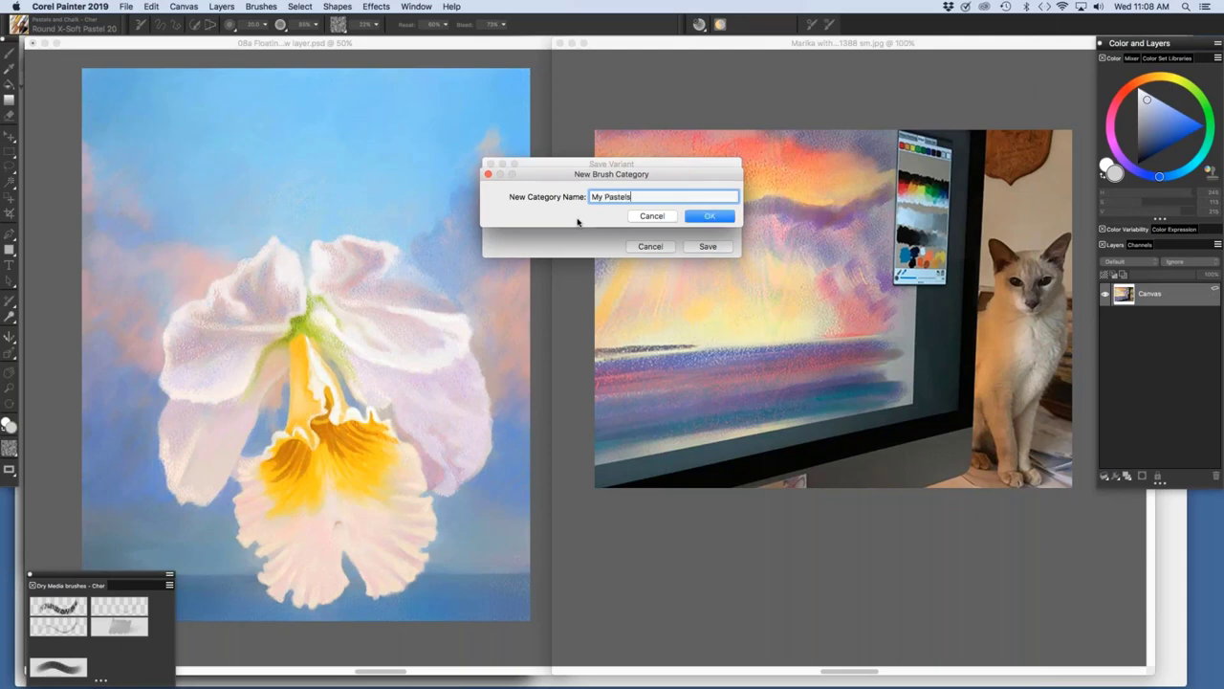
{"action": "left_click", "coordinate": [707, 218]}
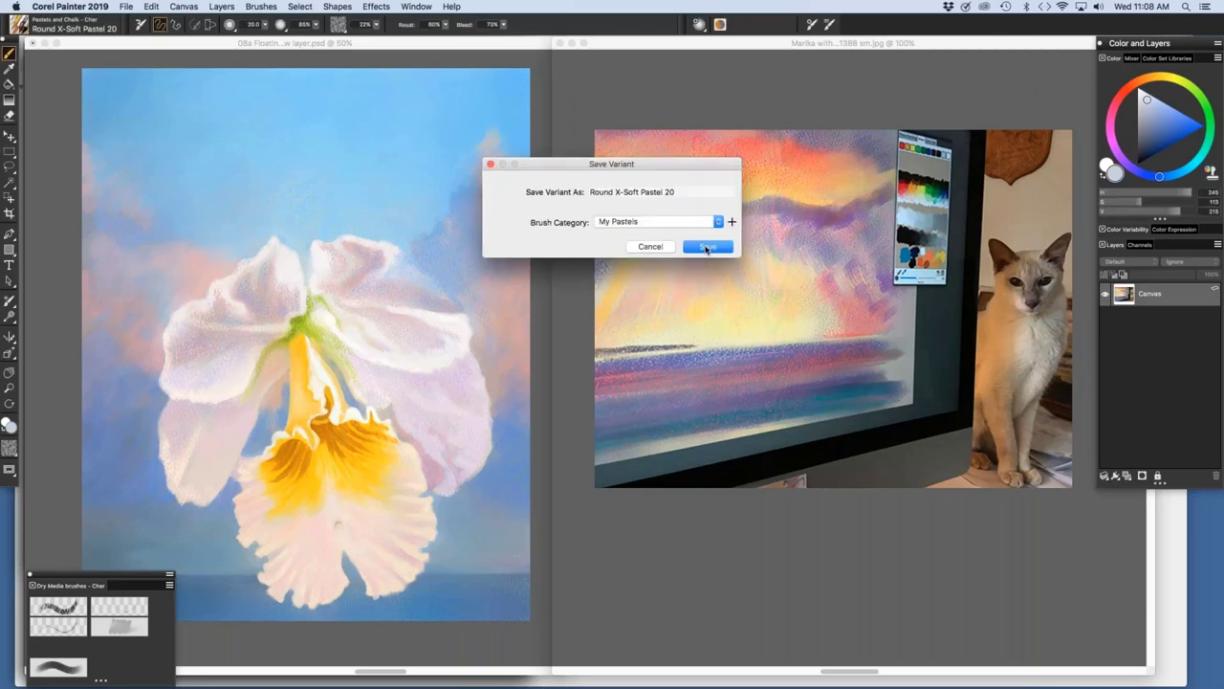
{"action": "left_click", "coordinate": [708, 246]}
{"action": "left_click", "coordinate": [707, 247]}
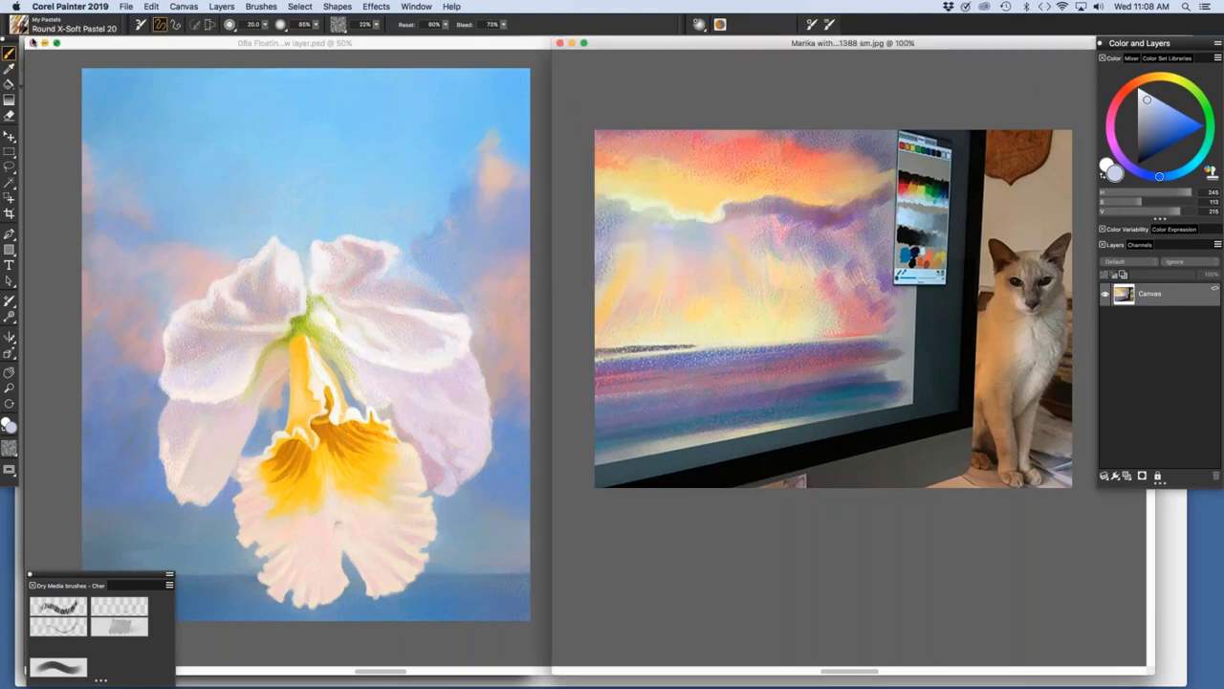
Review the My Pastels category in the brush library, and select Round X-Soft Pastel 20 from the custom Pastels and Chalk category.
{"action": "left_click", "coordinate": [19, 29]}
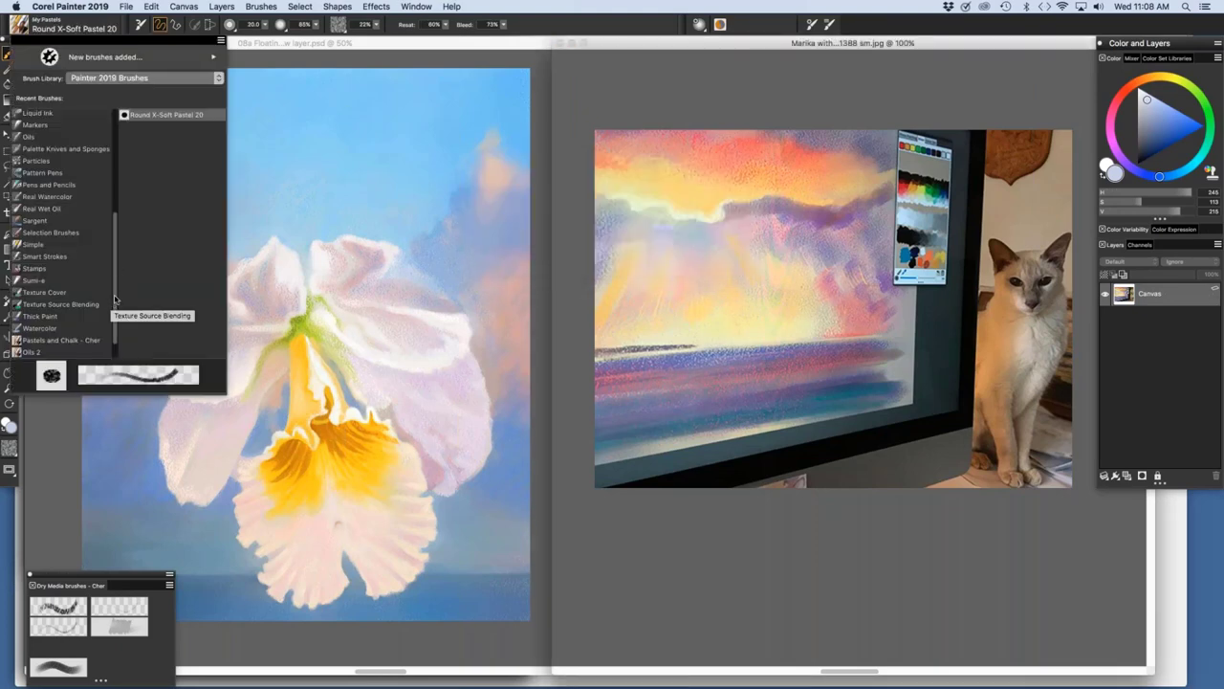
{"action": "scroll", "coordinate": [115, 326], "scroll_direction": "down", "scroll_amount": 2}
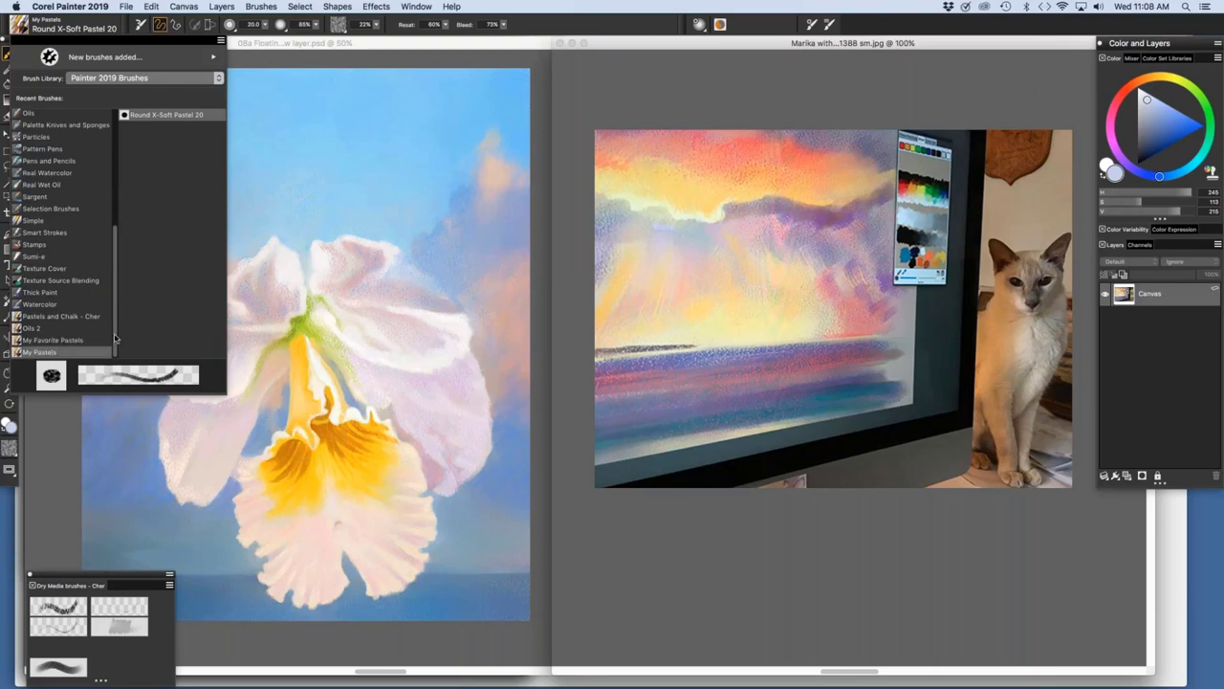
{"action": "left_click", "coordinate": [158, 117]}
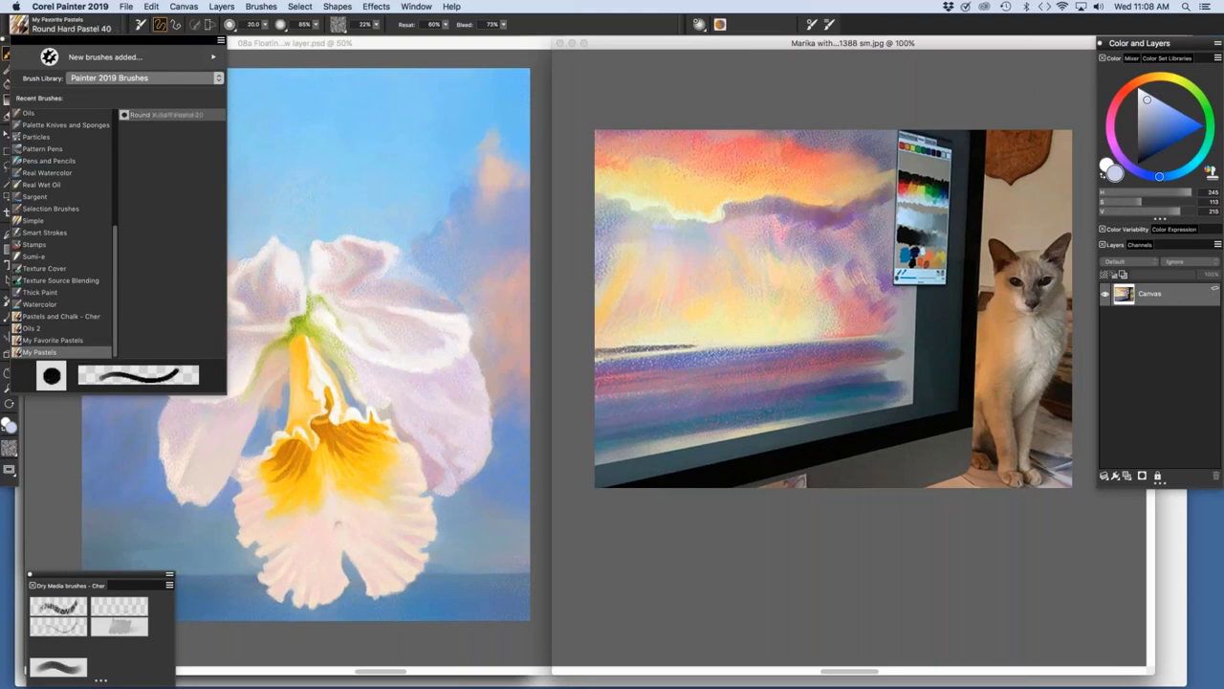
{"action": "left_click", "coordinate": [48, 317]}
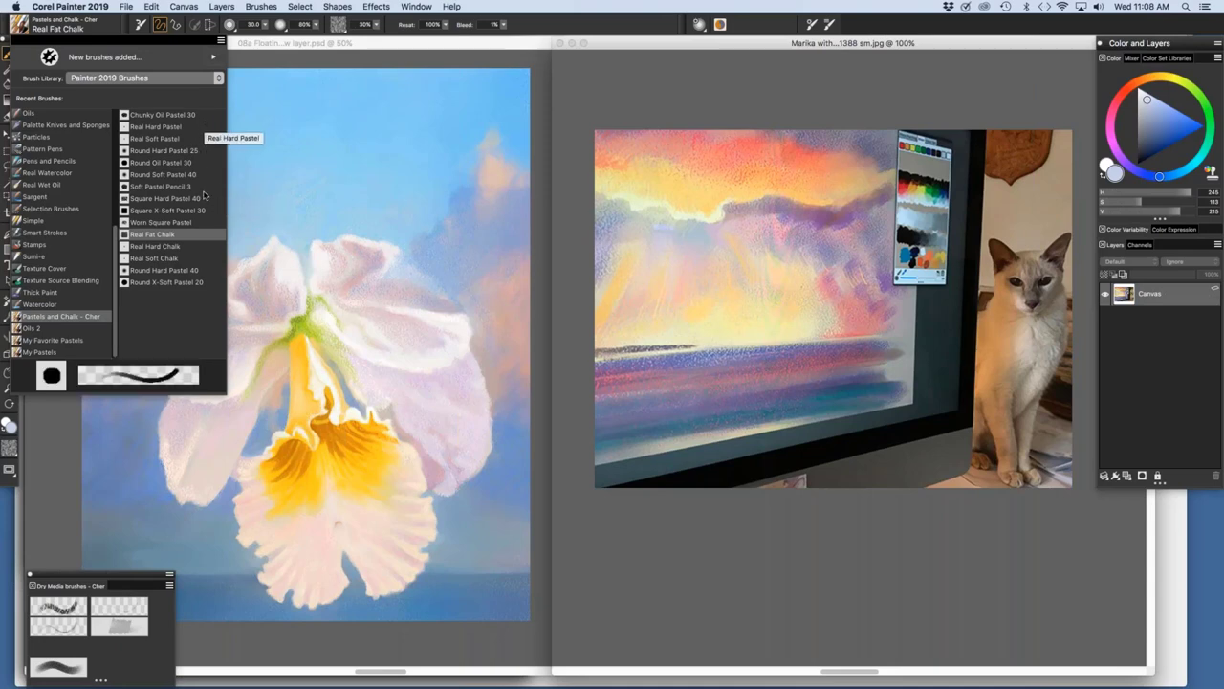
{"action": "left_click", "coordinate": [208, 283]}
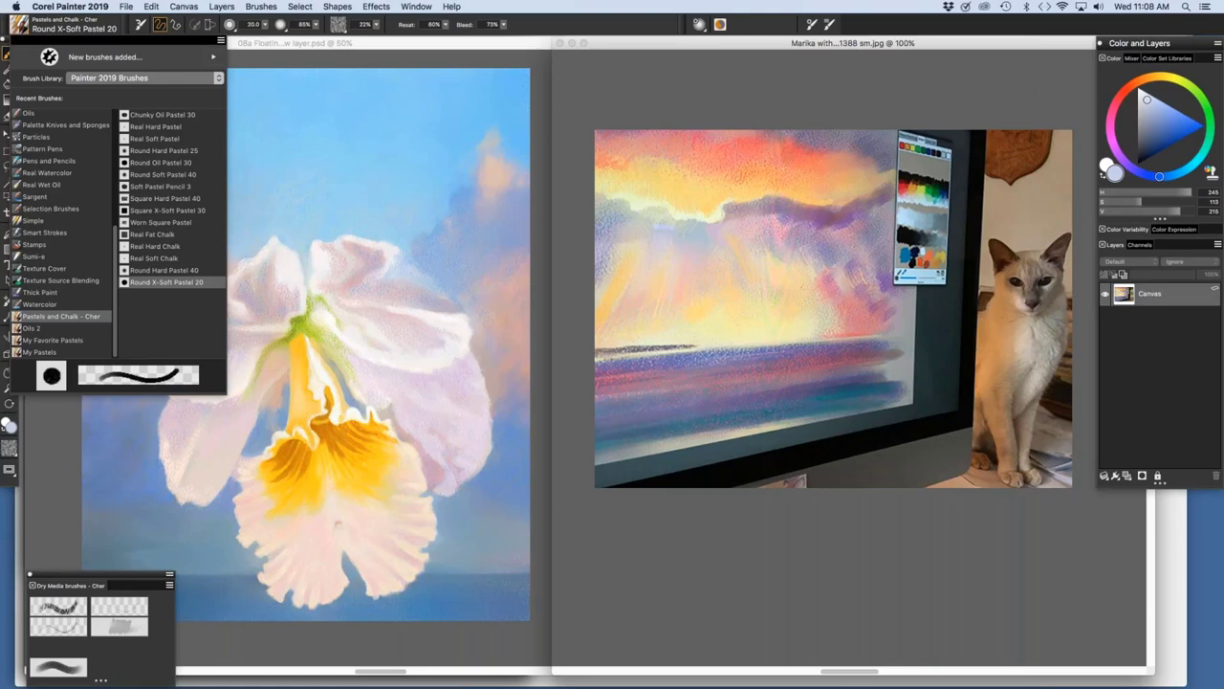
{"action": "key", "text": "Escape"}
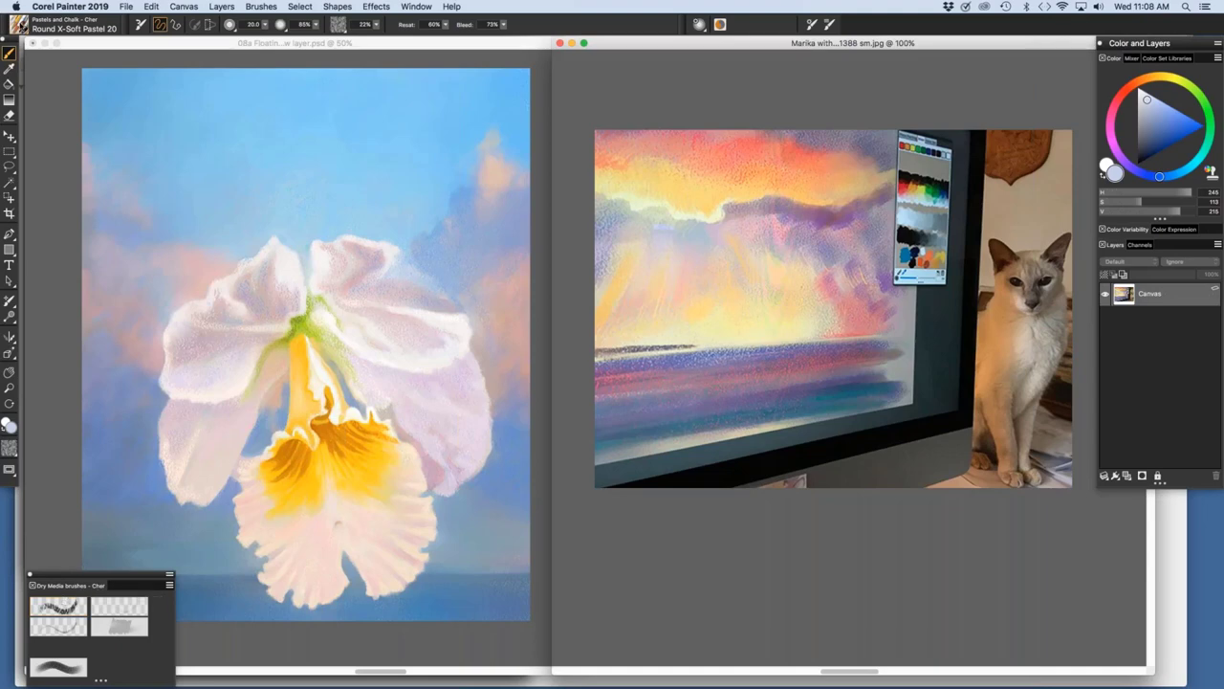
Add the current Round X-Soft Pastel 20 brush to the Dry Media brushes custom palette, beside its last brush.
{"action": "mouse_move", "coordinate": [19, 25]}
{"action": "left_mouse_down"}
{"action": "mouse_move", "coordinate": [51, 171]}
{"action": "mouse_move", "coordinate": [172, 558]}
{"action": "mouse_move", "coordinate": [140, 657]}
{"action": "mouse_move", "coordinate": [108, 658]}
{"action": "left_mouse_up"}
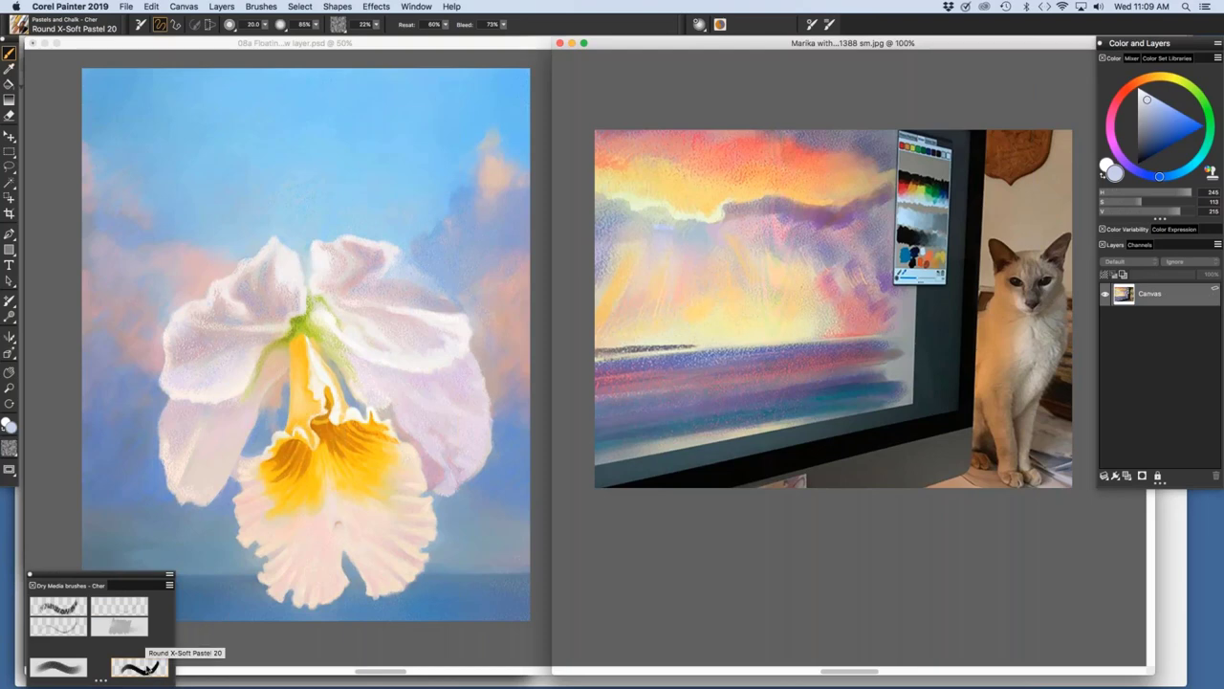
{"action": "left_click", "coordinate": [144, 670]}
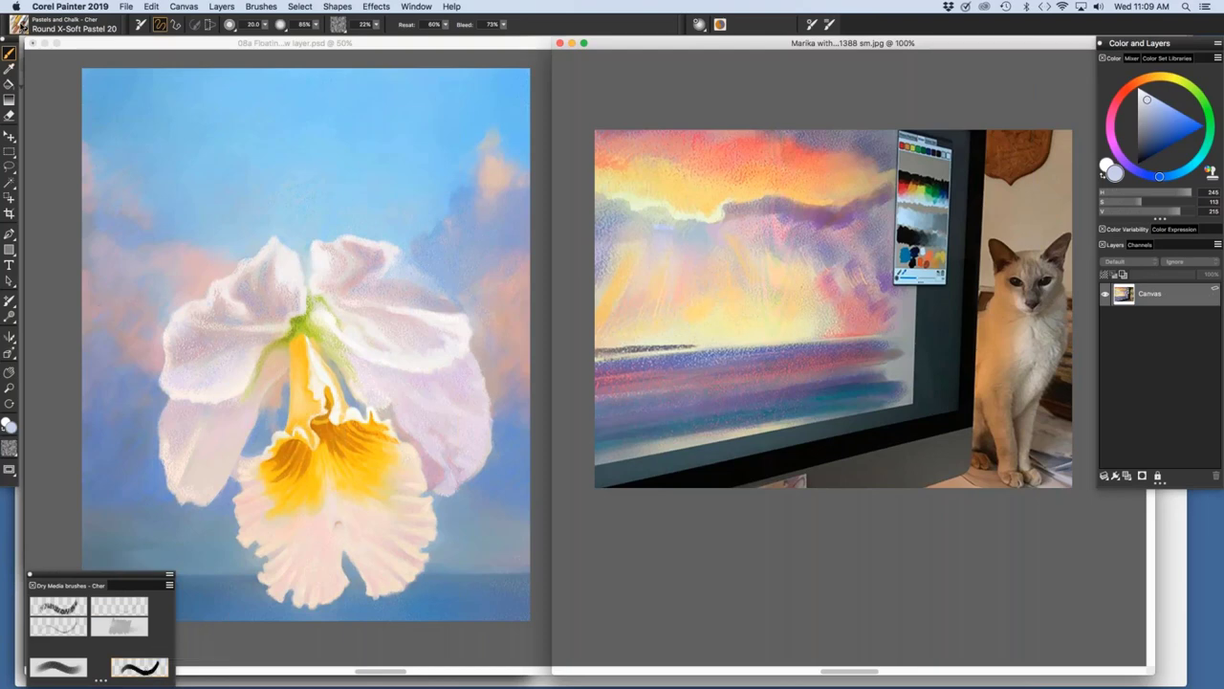
Create a separate custom palette from the current brush and rename it My Pastels in the Custom Palette Organizer.
{"action": "left_click_drag", "start_coordinate": [19, 27], "coordinate": [67, 136]}
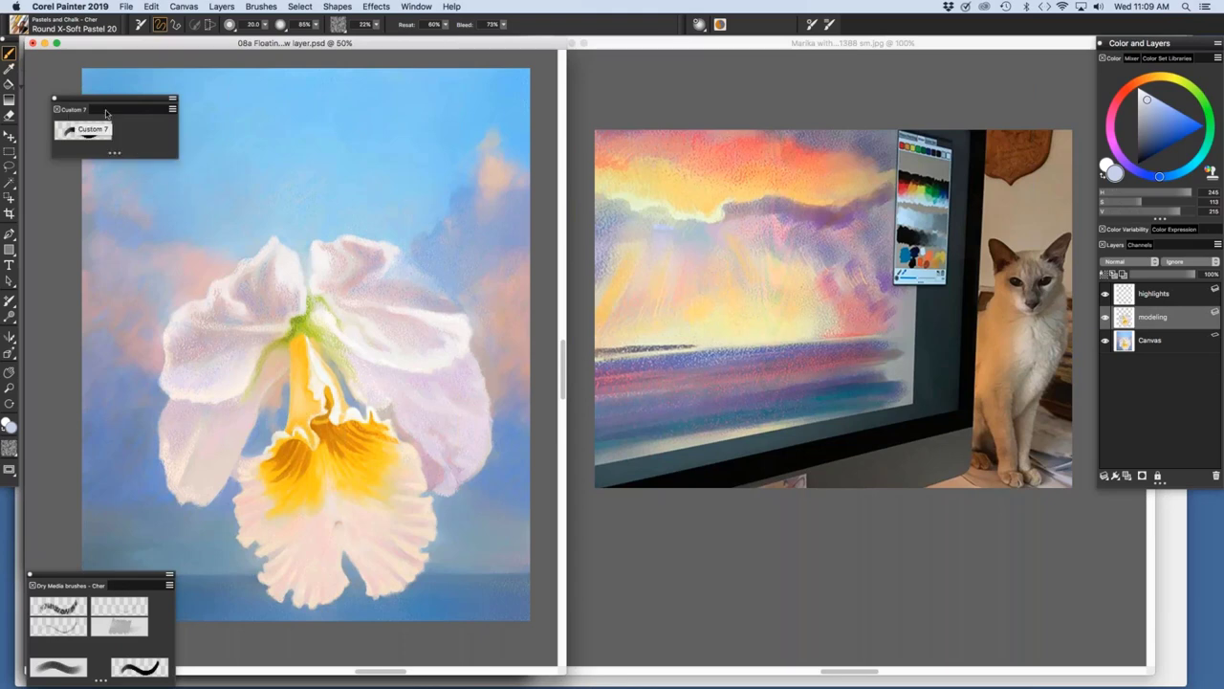
{"action": "left_click", "coordinate": [416, 6]}
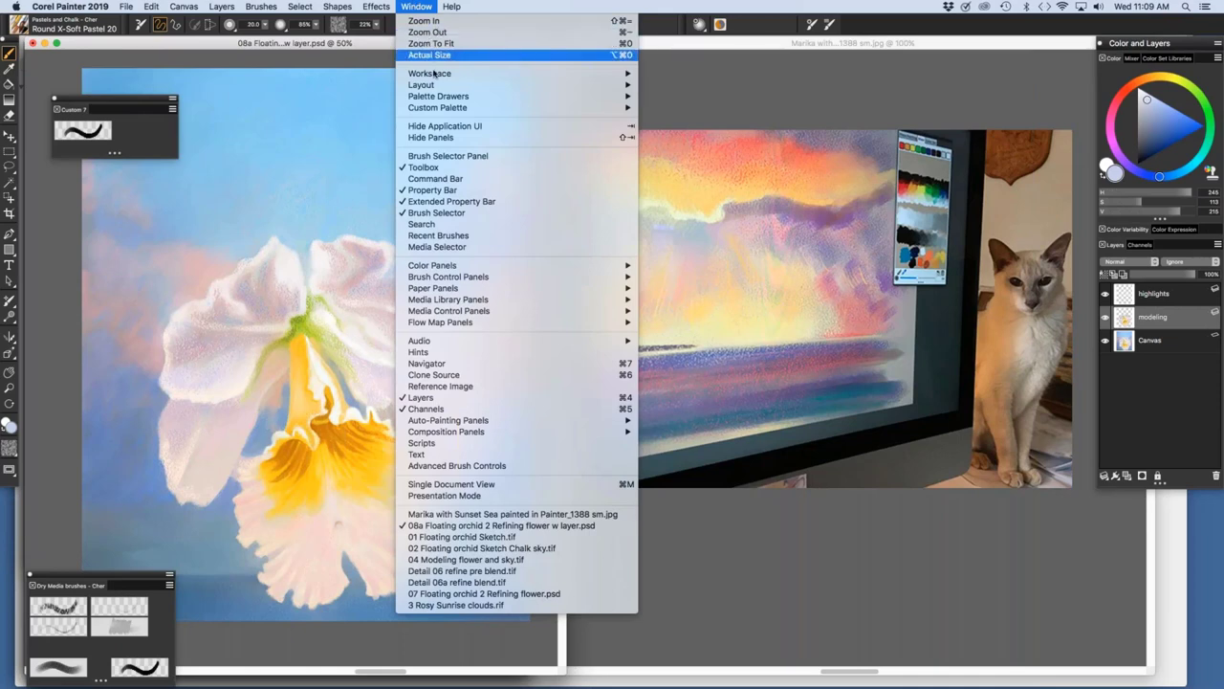
{"action": "mouse_move", "coordinate": [429, 99]}
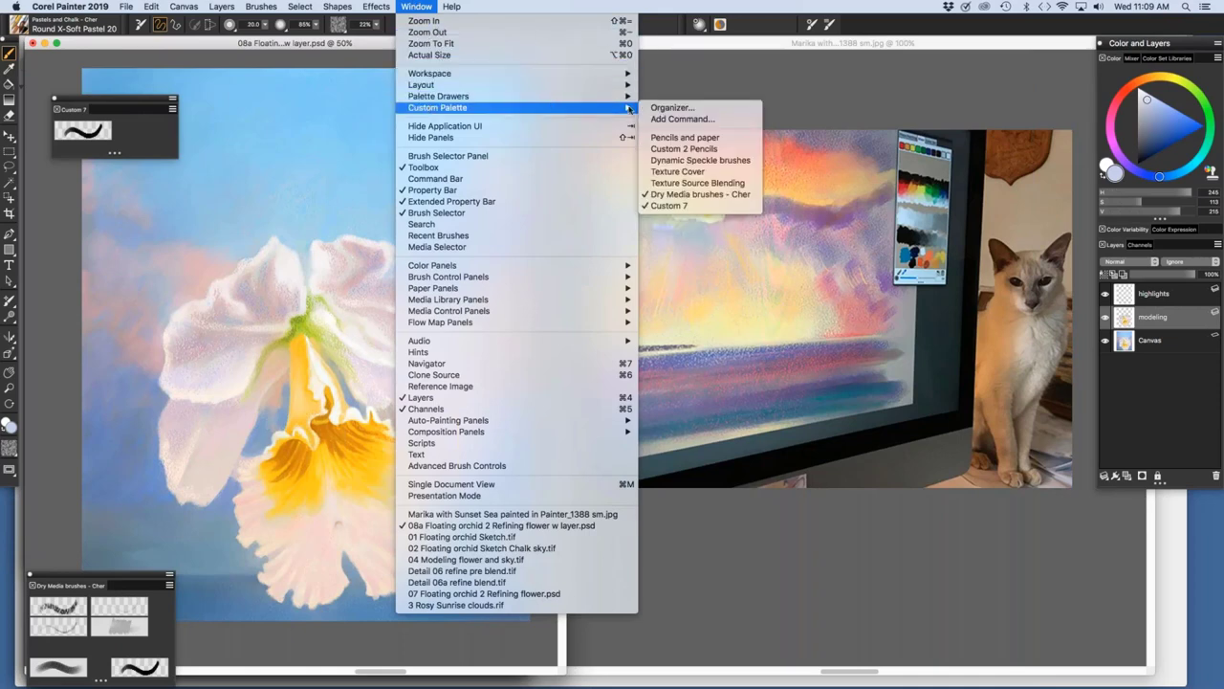
{"action": "left_click", "coordinate": [660, 107]}
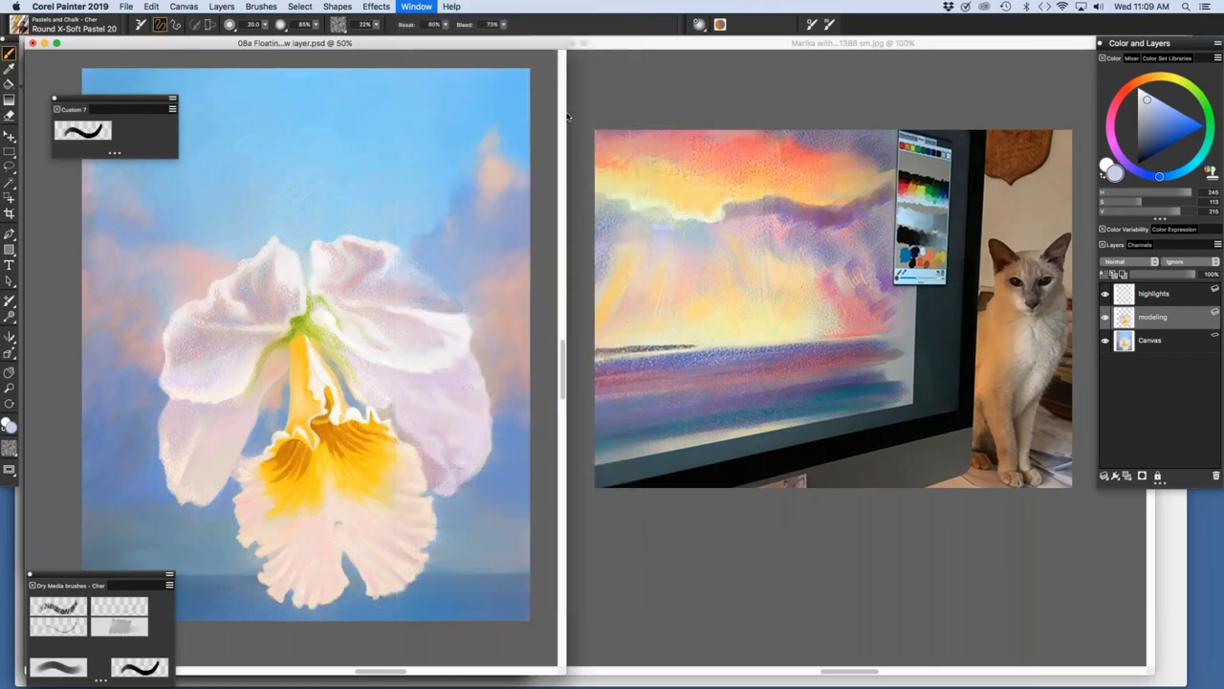
{"action": "left_click", "coordinate": [689, 153]}
{"action": "type", "text": "My Pa"}
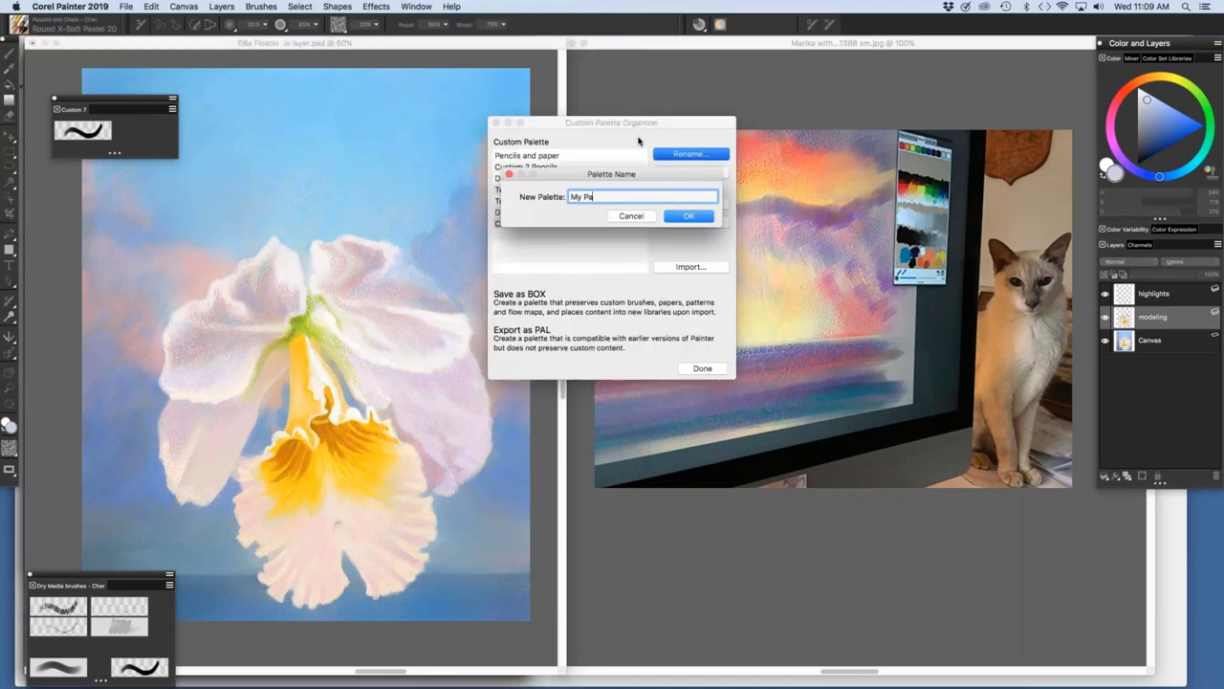
{"action": "type", "text": "stels"}
{"action": "left_click", "coordinate": [691, 218]}
{"action": "left_click", "coordinate": [688, 370]}
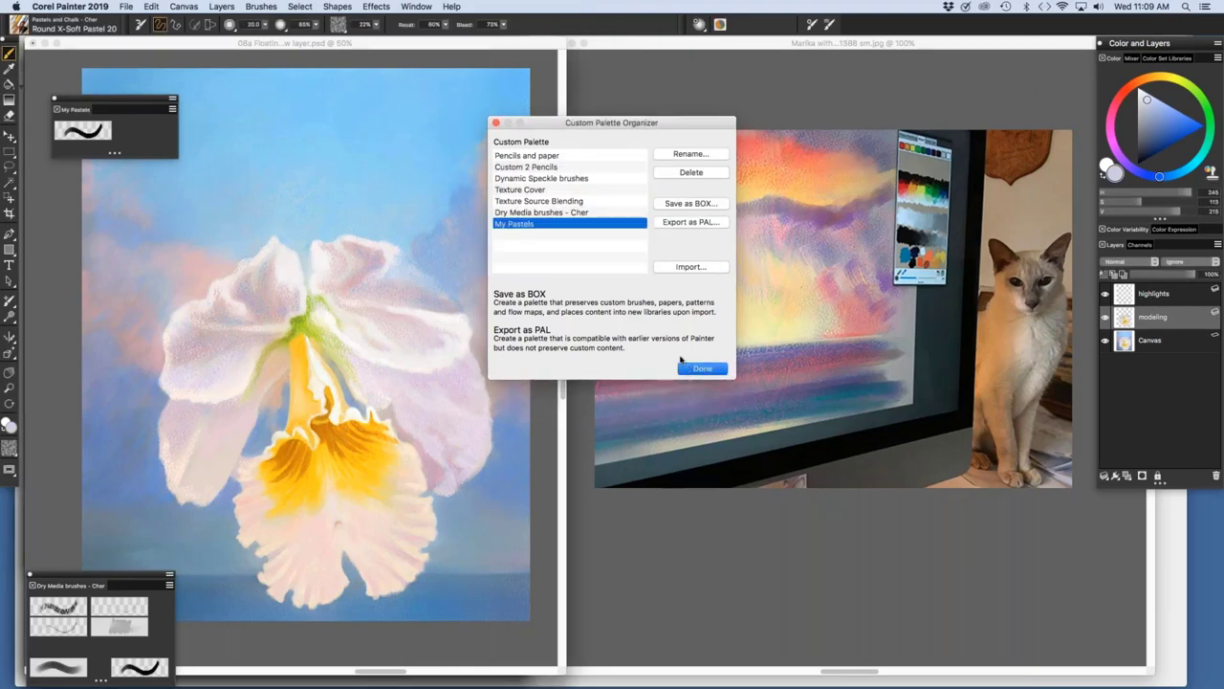
{"action": "left_click", "coordinate": [701, 368]}
Place the My Pastels palette above the Dry Media brushes palette and delete it by removing its only brush.
{"action": "mouse_move", "coordinate": [117, 108]}
{"action": "left_mouse_down"}
{"action": "mouse_move", "coordinate": [98, 153]}
{"action": "mouse_move", "coordinate": [74, 429]}
{"action": "mouse_move", "coordinate": [101, 526]}
{"action": "left_mouse_up"}
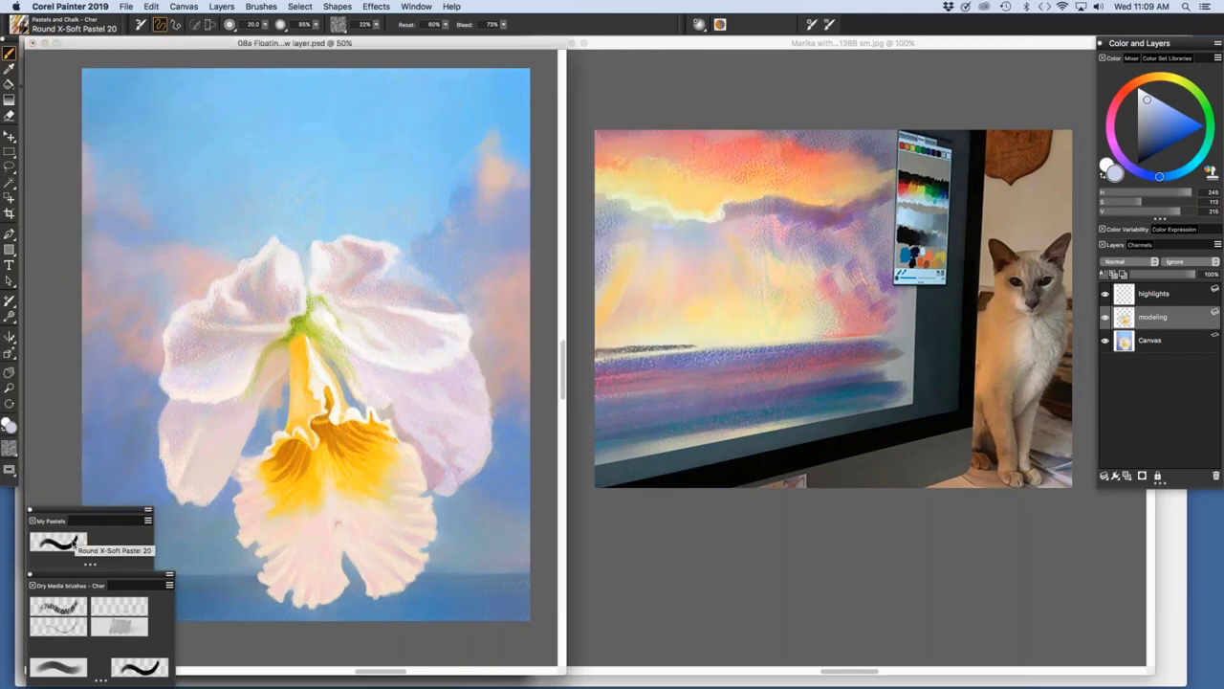
{"action": "left_click_drag", "start_coordinate": [75, 543], "coordinate": [75, 415]}
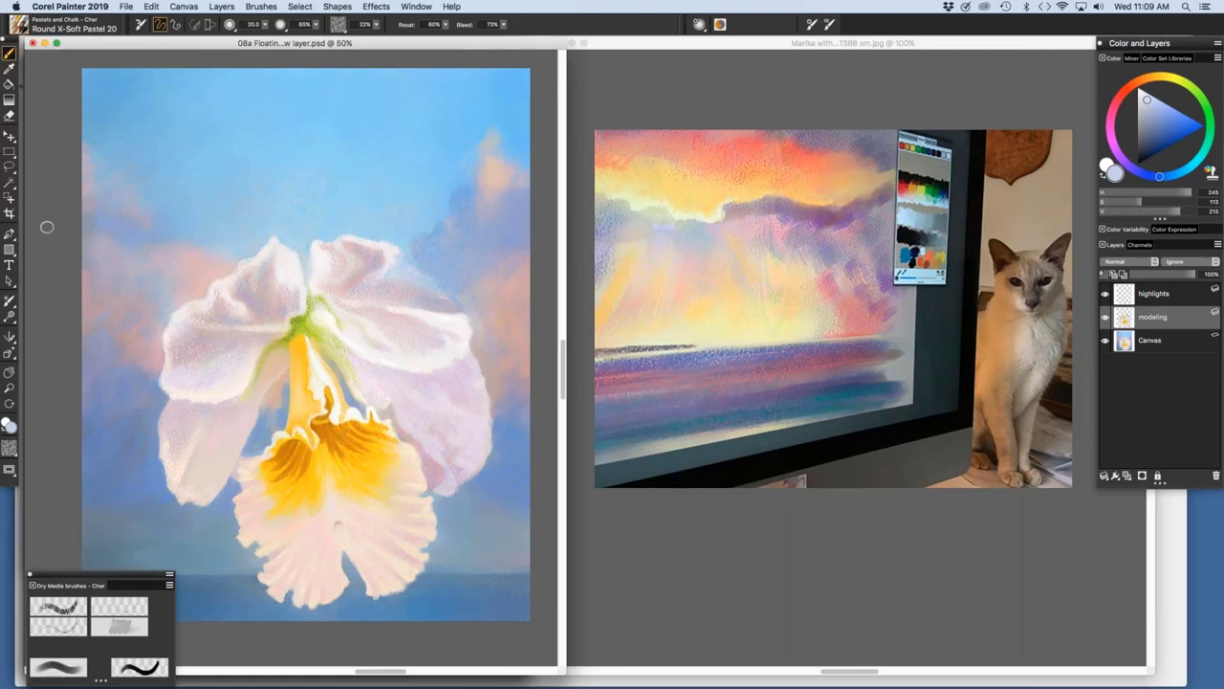
Close the cat and sunset photo, enlarge the floating orchid painting to 68.6% and widen its window across the workspace.
{"action": "left_click", "coordinate": [666, 45]}
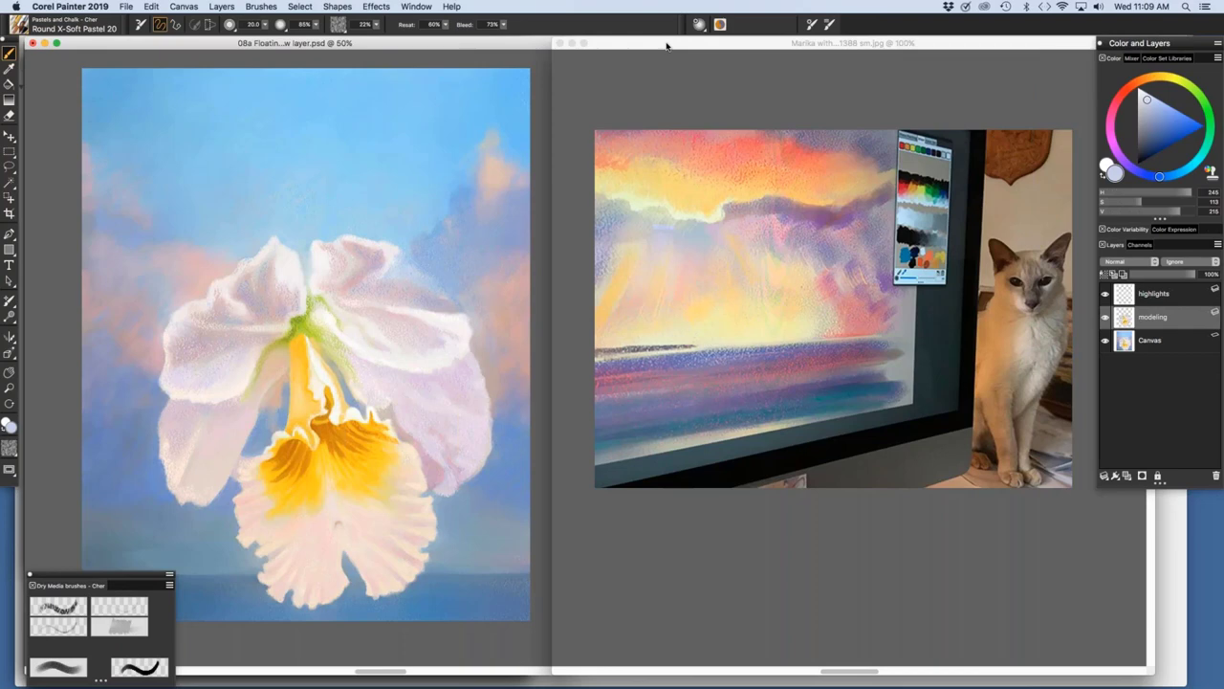
{"action": "left_click", "coordinate": [667, 45]}
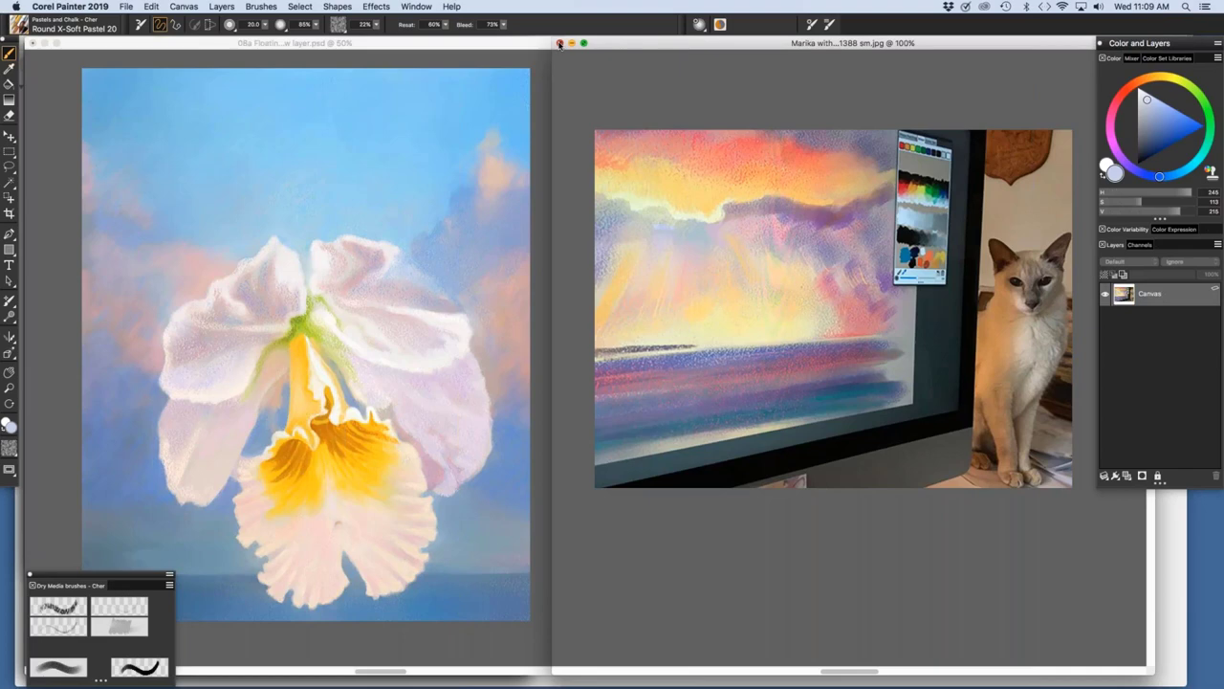
{"action": "left_click", "coordinate": [560, 44]}
{"action": "scroll", "coordinate": [562, 602], "scroll_direction": "up", "scroll_amount": 3}
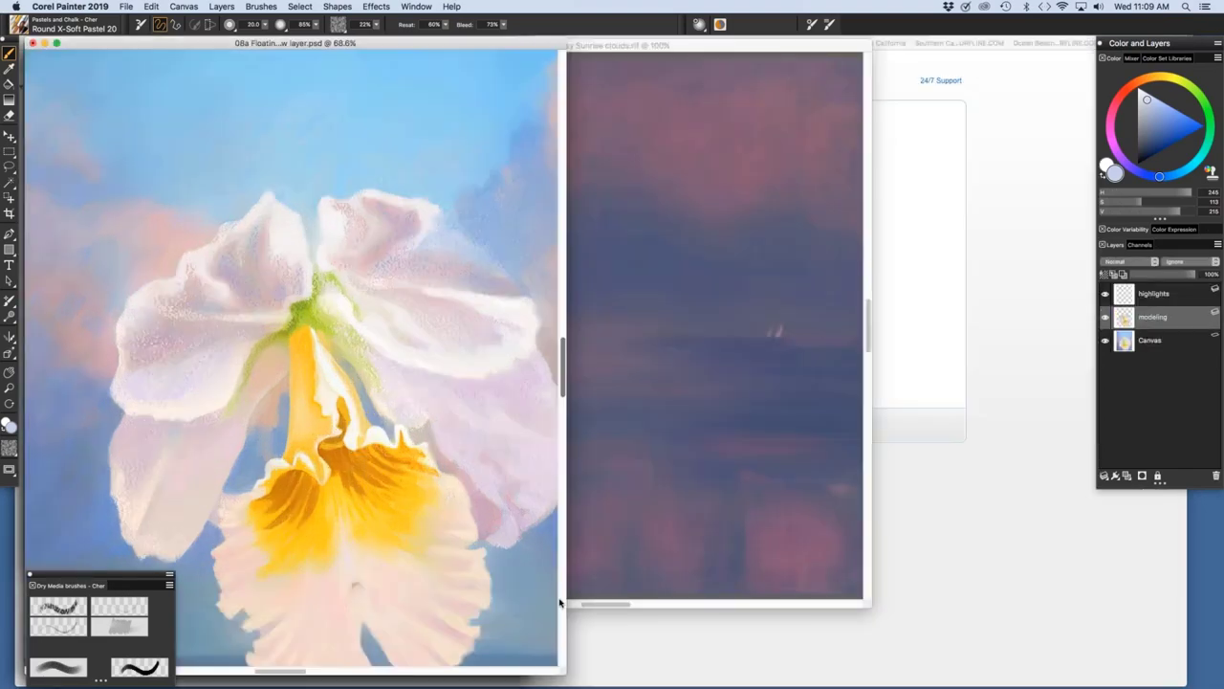
{"action": "left_click_drag", "start_coordinate": [560, 603], "coordinate": [1186, 603]}
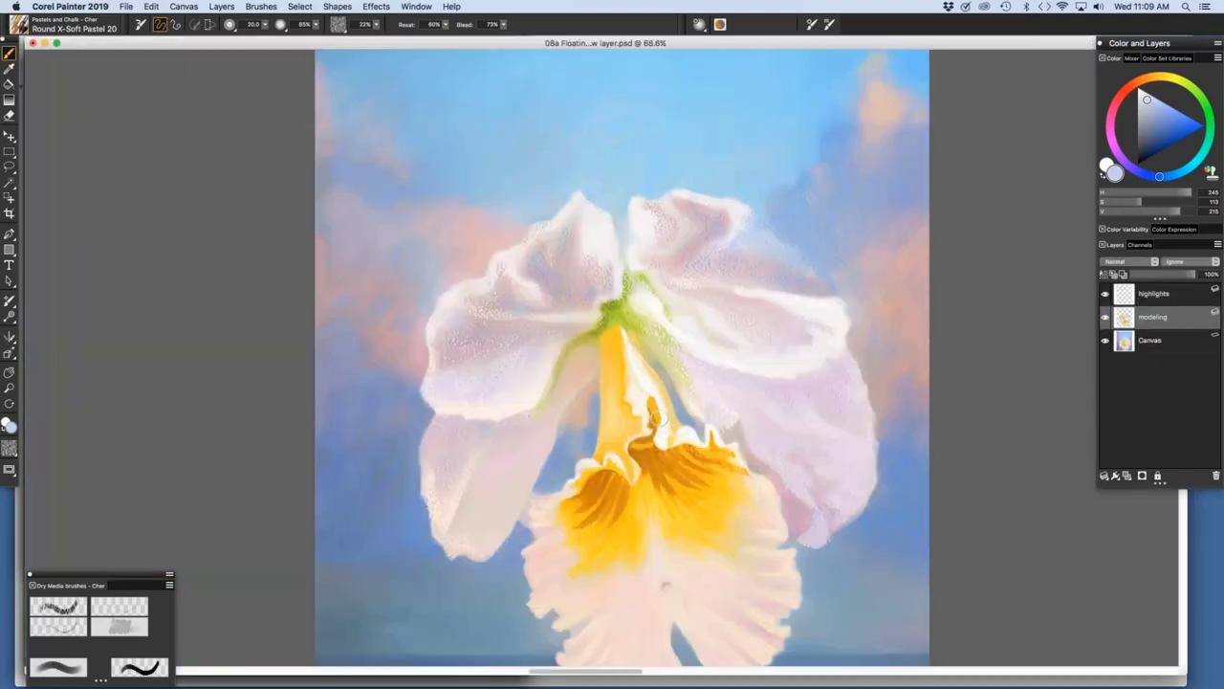
Bring 01 Floating orchid Sketch.tif to the front at 75% zoom, and collapse the Dry Media brushes palette and move it slightly lower.
{"action": "left_click", "coordinate": [417, 7]}
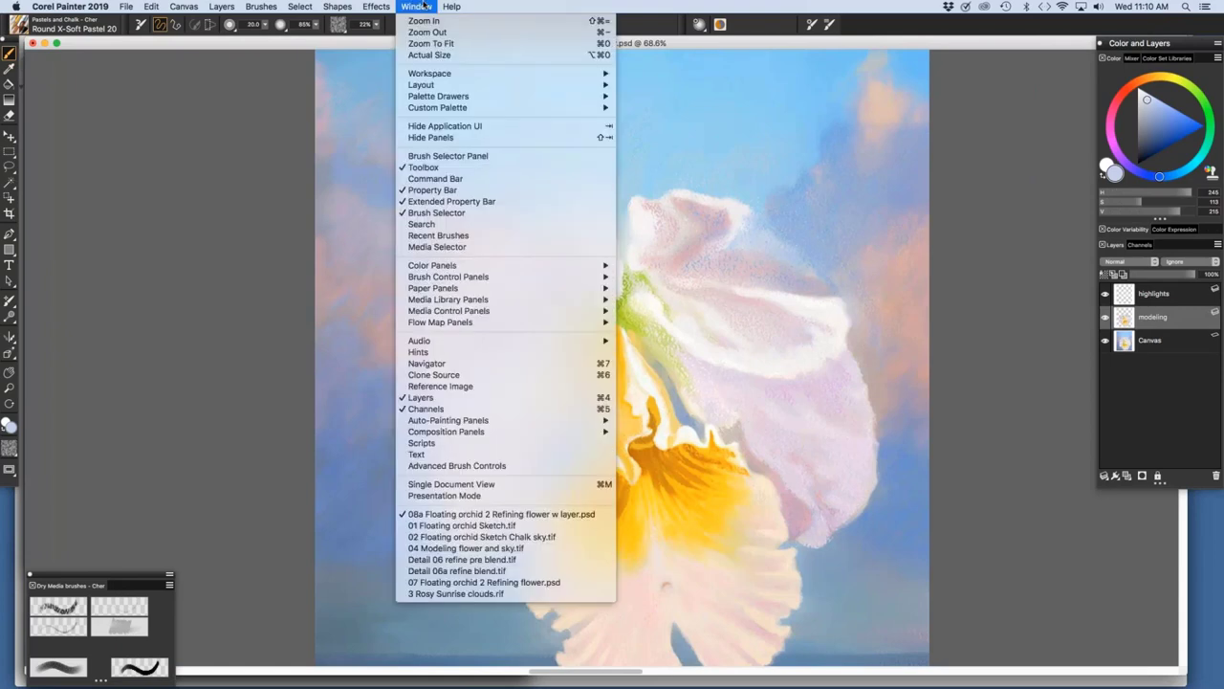
{"action": "left_click", "coordinate": [447, 527]}
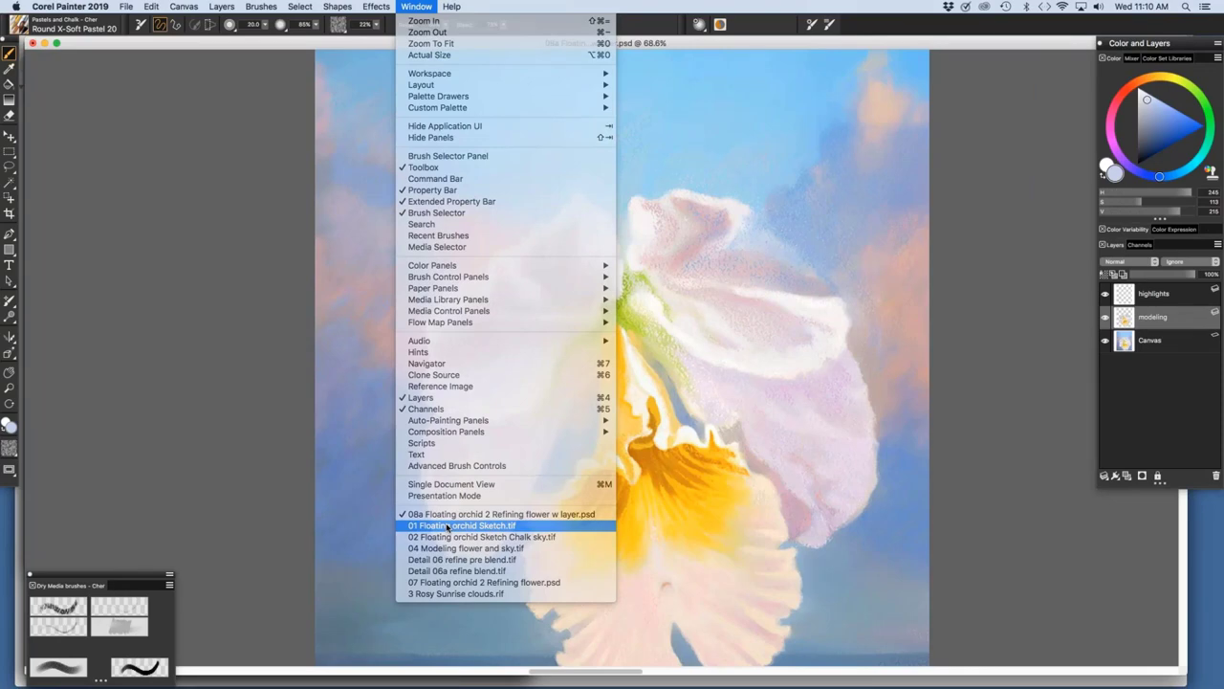
{"action": "key", "text": "super+minus"}
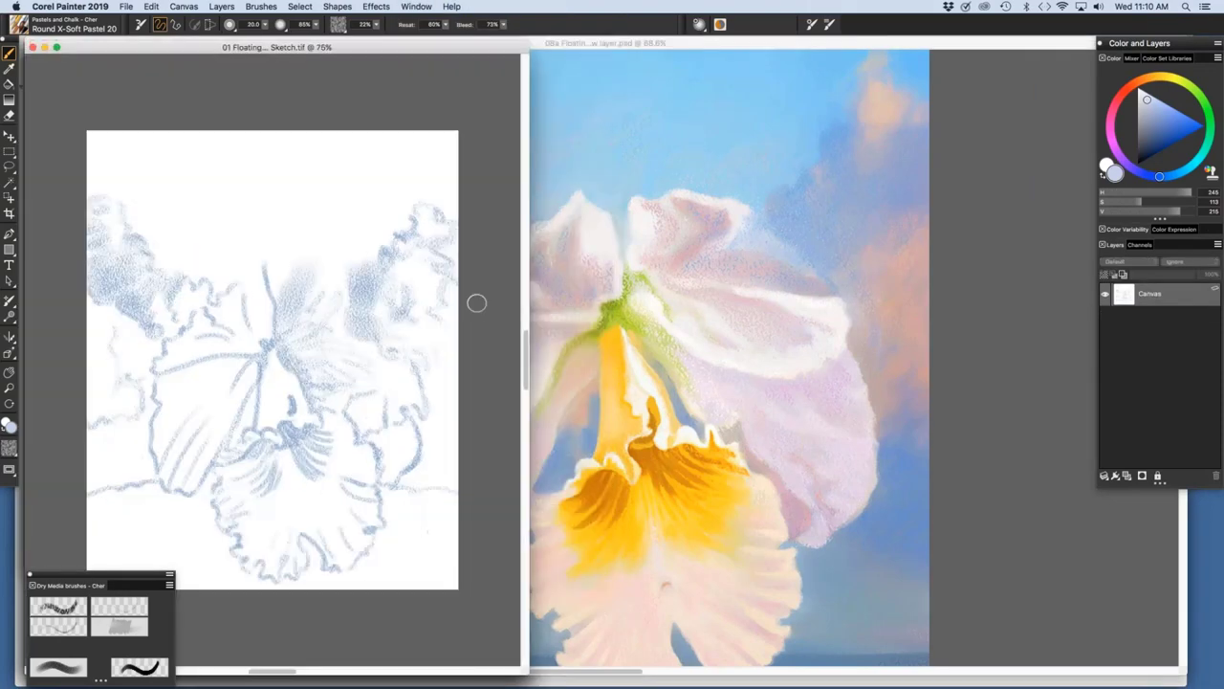
{"action": "double_click", "coordinate": [60, 578]}
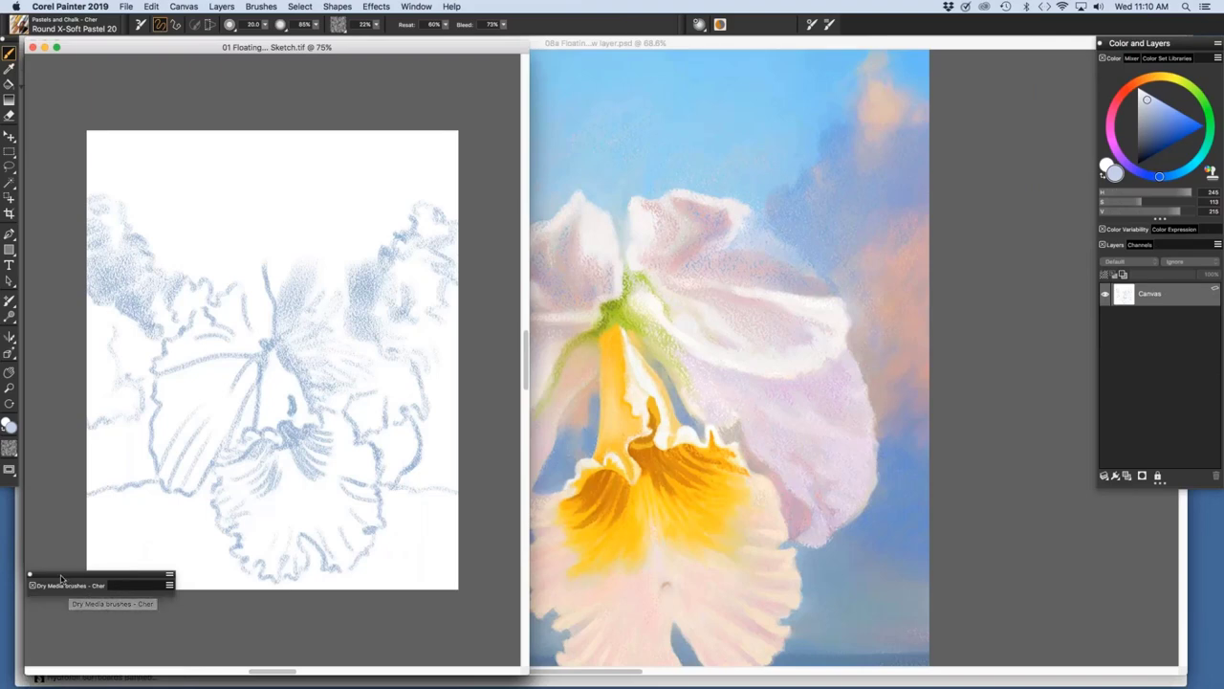
{"action": "left_click_drag", "start_coordinate": [61, 577], "coordinate": [61, 602]}
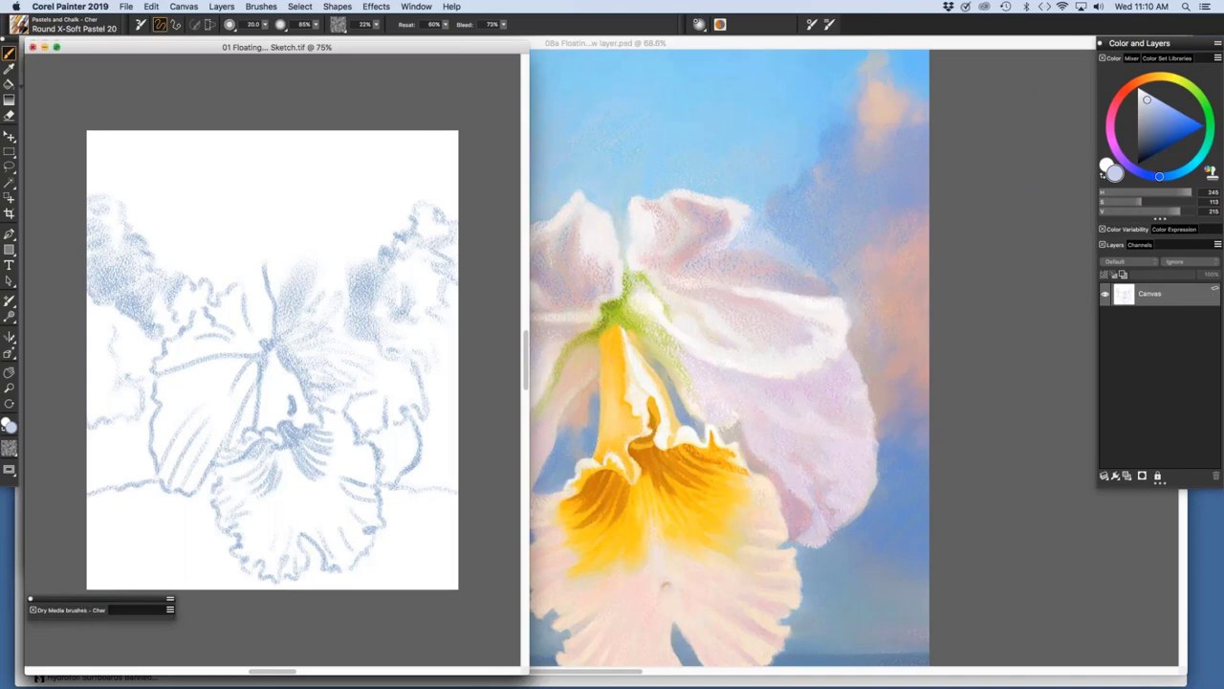
Select the Real Fat Chalk brush from the custom Pastels and Chalk category.
{"action": "left_click", "coordinate": [19, 24]}
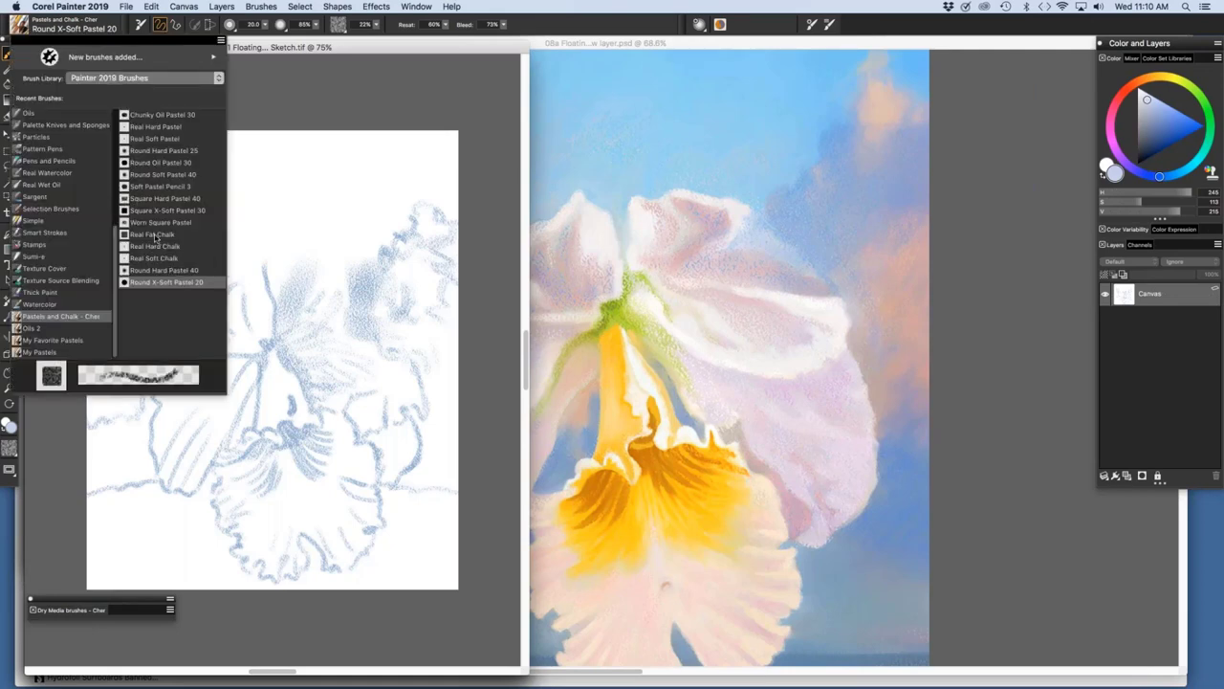
{"action": "left_click", "coordinate": [156, 236]}
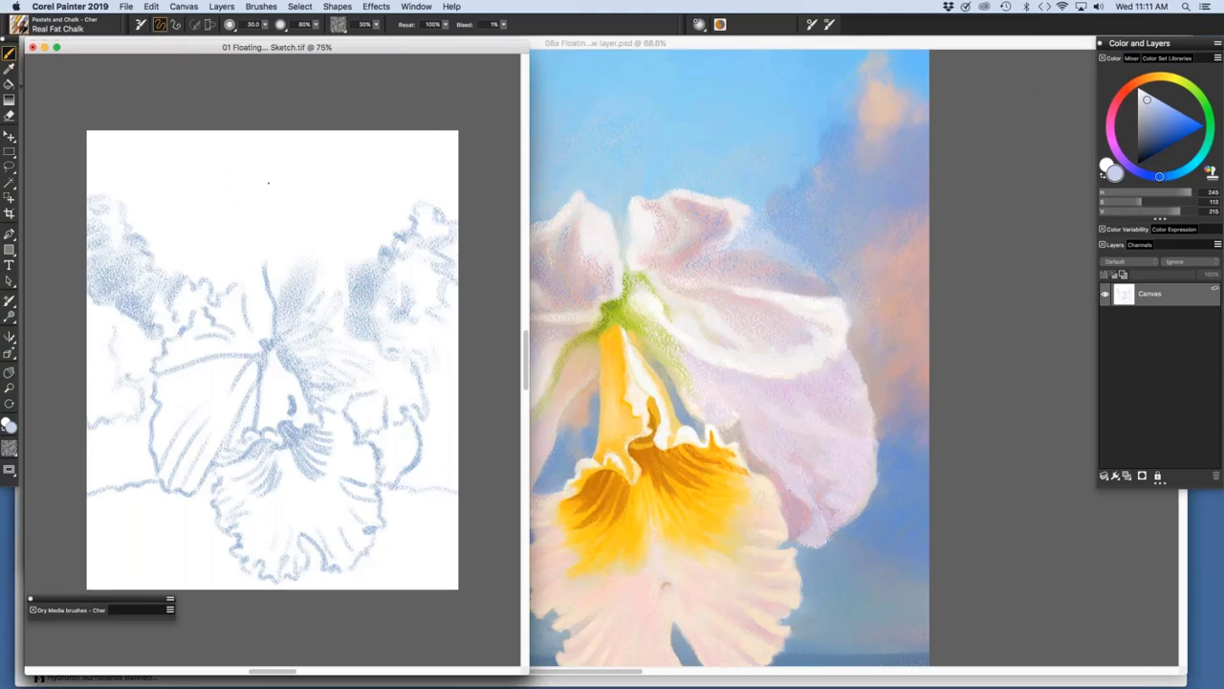
Brush soft pale-blue Real Fat Chalk clouds into the empty sky above the sketched orchid, using a smaller brush size for the later strokes.
{"action": "left_click_drag", "start_coordinate": [251, 188], "coordinate": [344, 193]}
{"action": "left_click_drag", "start_coordinate": [195, 171], "coordinate": [217, 202]}
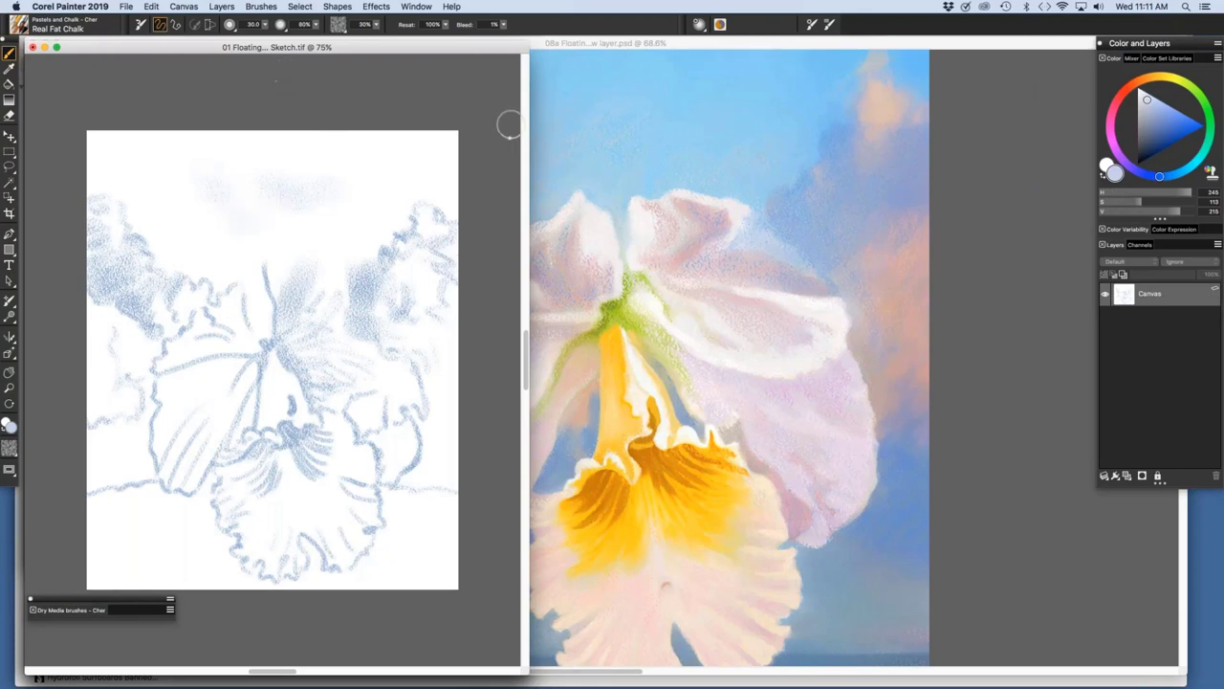
{"action": "mouse_move", "coordinate": [347, 148]}
{"action": "left_mouse_down"}
{"action": "mouse_move", "coordinate": [375, 175]}
{"action": "mouse_move", "coordinate": [348, 149]}
{"action": "left_mouse_up"}
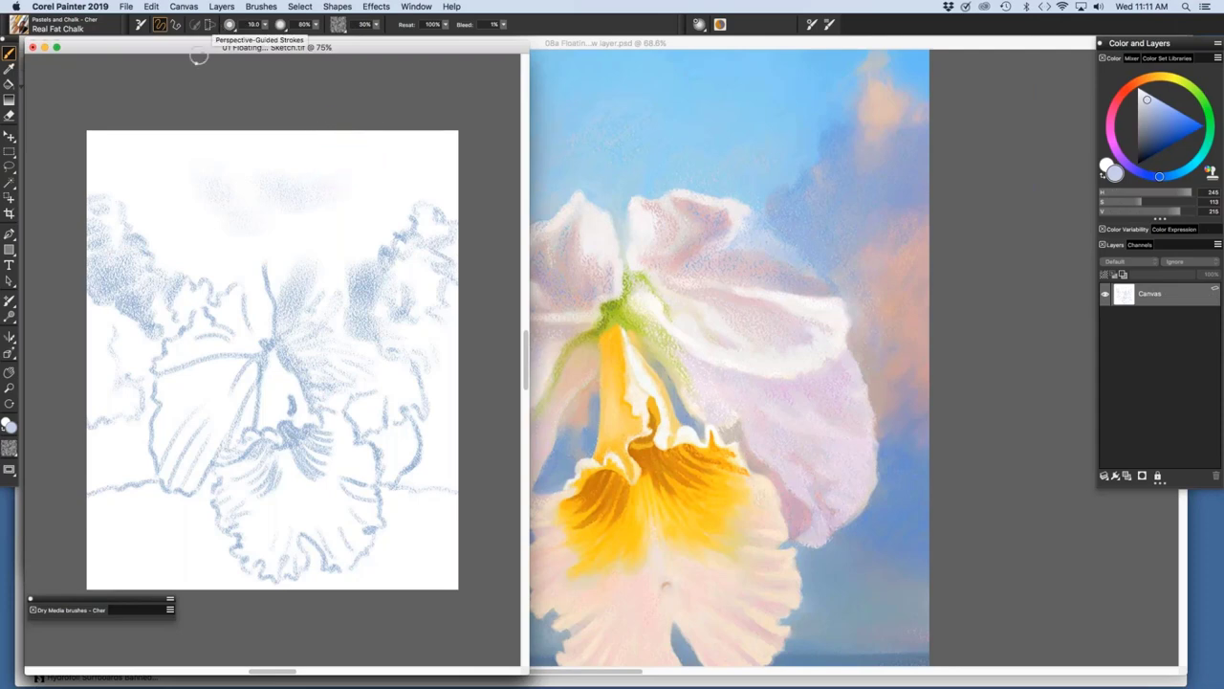
{"action": "left_click", "coordinate": [229, 24]}
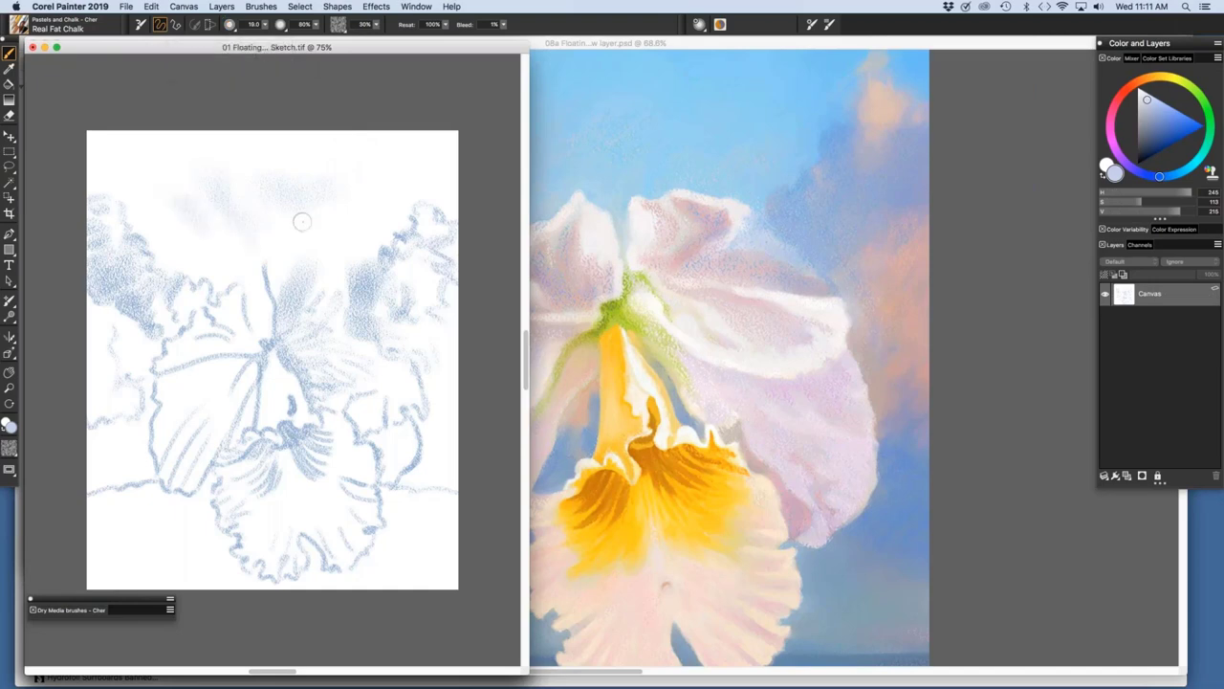
{"action": "left_click_drag", "start_coordinate": [381, 180], "coordinate": [389, 161]}
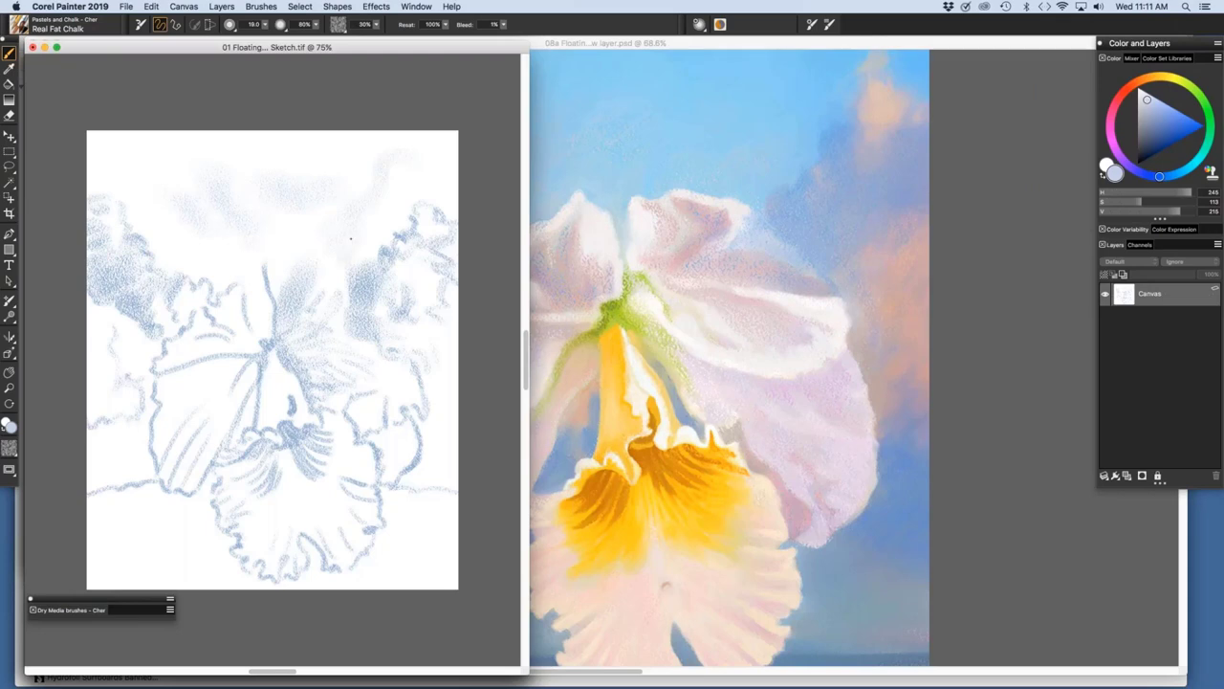
{"action": "left_click_drag", "start_coordinate": [351, 238], "coordinate": [356, 258]}
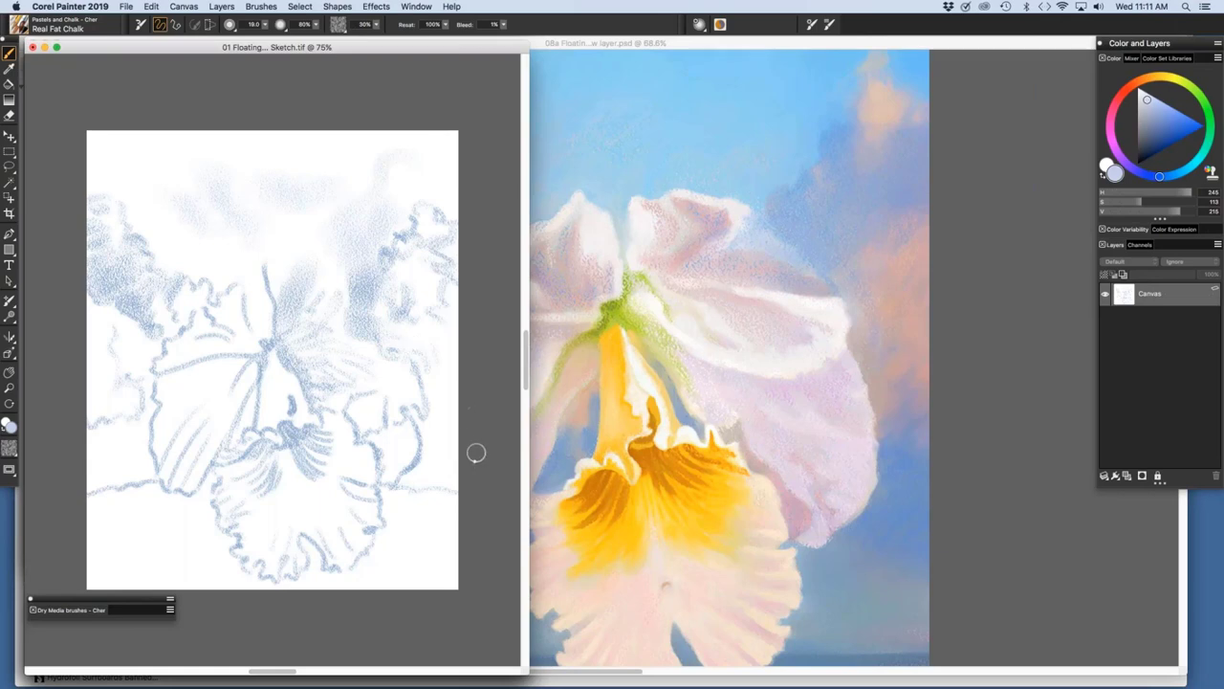
Bring 02 Floating orchid Sketch Chalk sky.tif to the front, followed by 04 Modeling flower and sky.tif.
{"action": "left_click", "coordinate": [416, 7]}
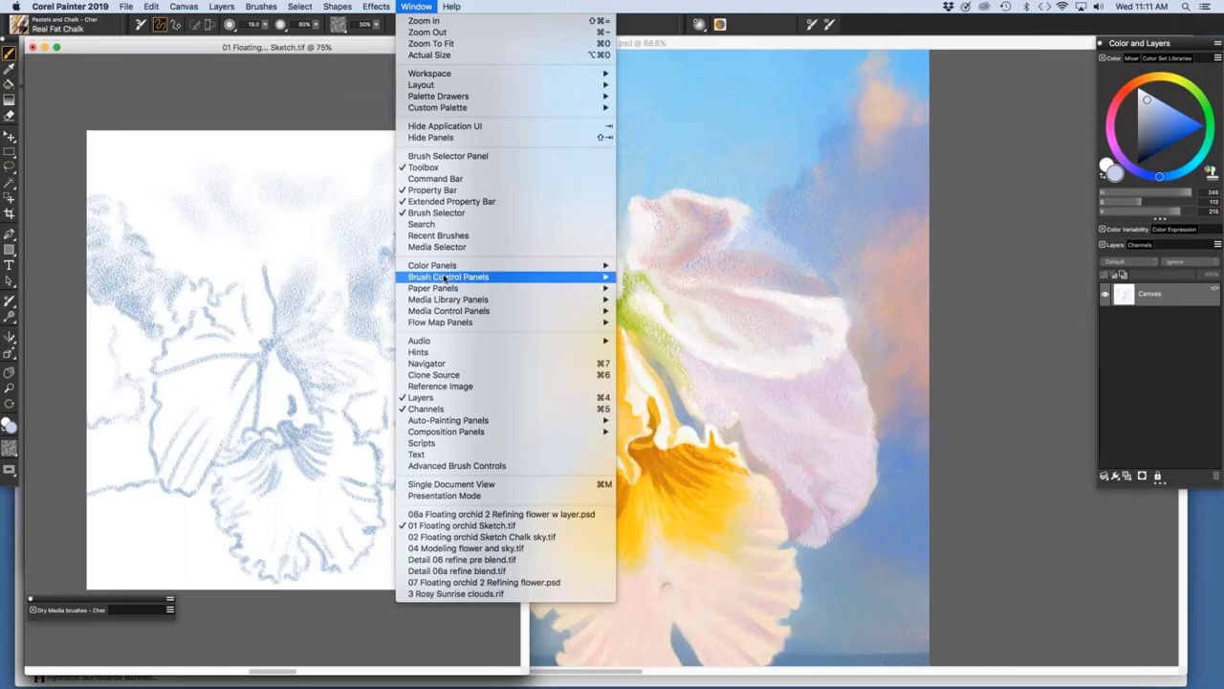
{"action": "left_click", "coordinate": [481, 537]}
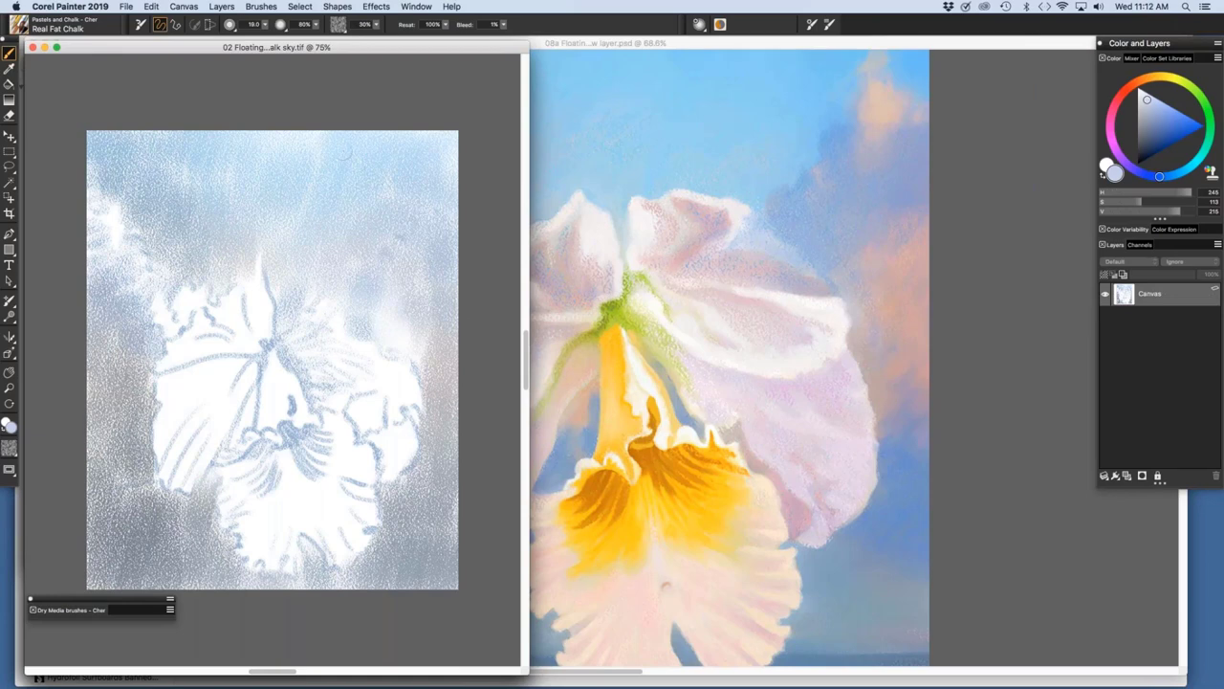
{"action": "left_click", "coordinate": [418, 5]}
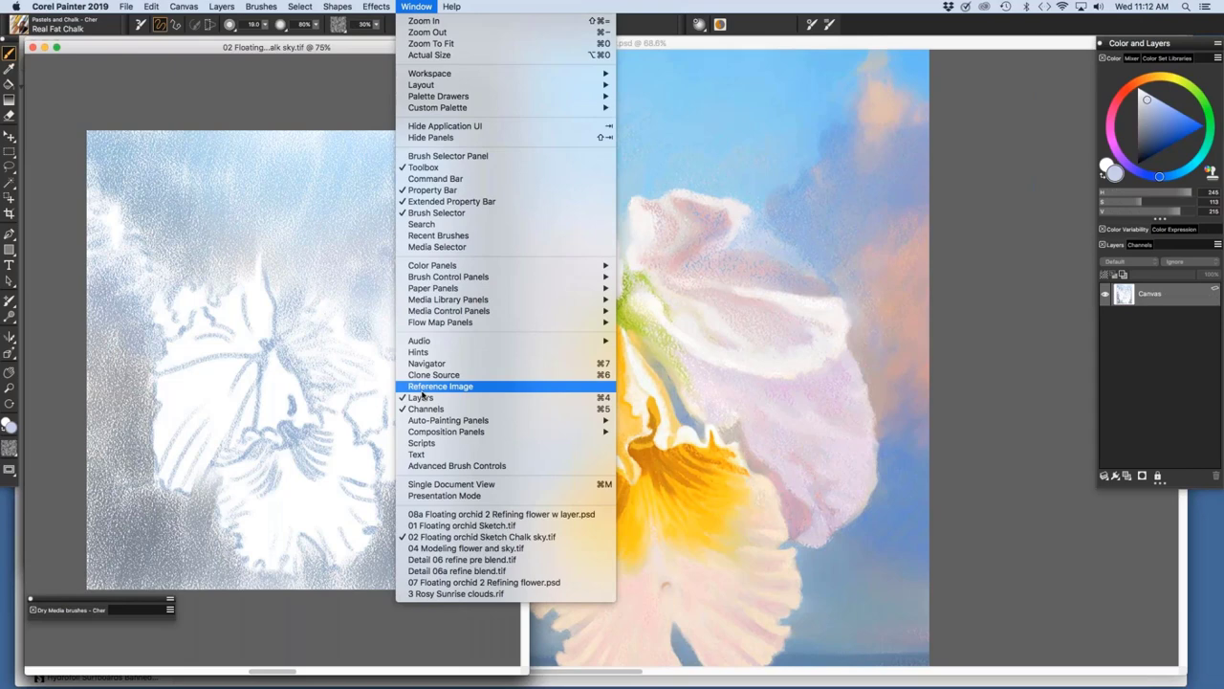
{"action": "left_click", "coordinate": [422, 550]}
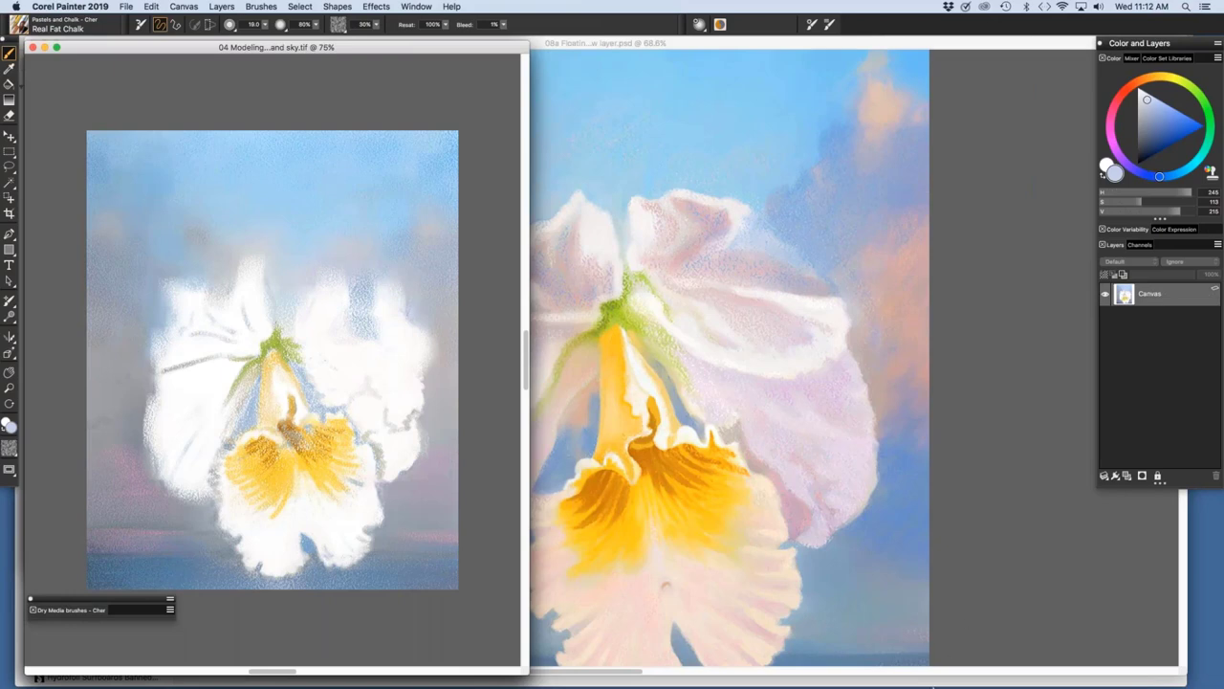
Expand the Dry Media brushes palette, choose the Real Soft Chalk brush and sample a light blue from the painting's upper sky.
{"action": "mouse_move", "coordinate": [781, 676]}
{"action": "left_click_drag", "start_coordinate": [163, 622], "coordinate": [163, 684]}
{"action": "left_click", "coordinate": [59, 650]}
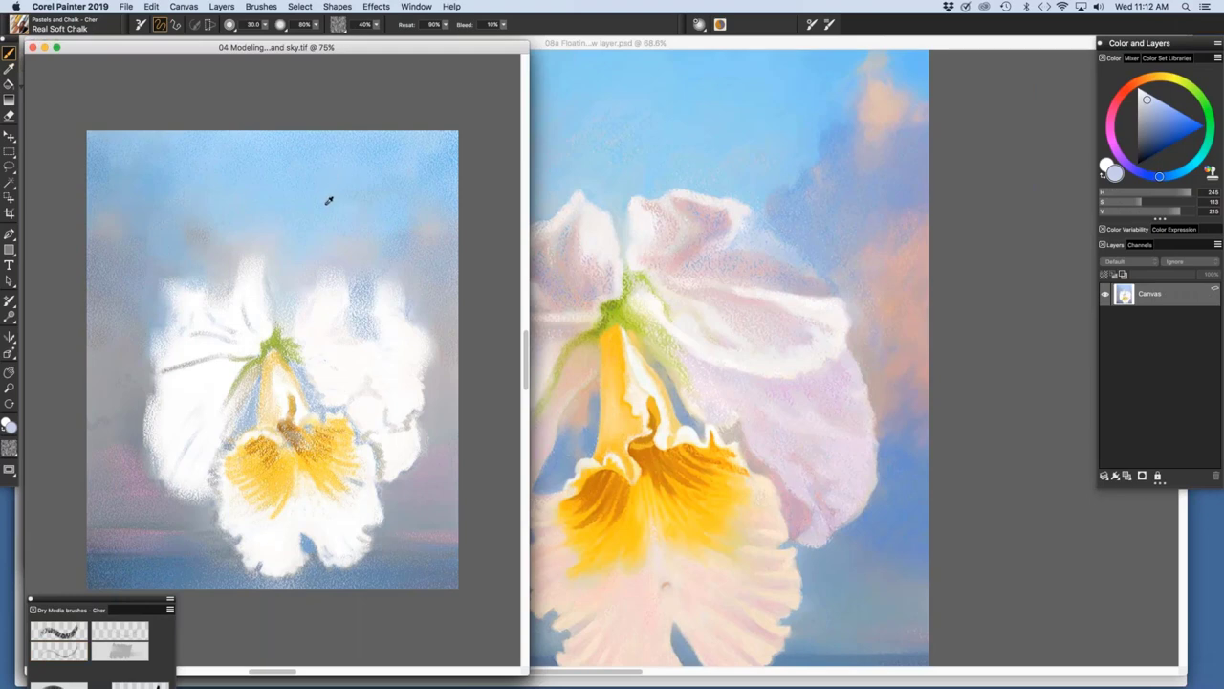
{"action": "left_click", "coordinate": [326, 200], "text": "alt"}
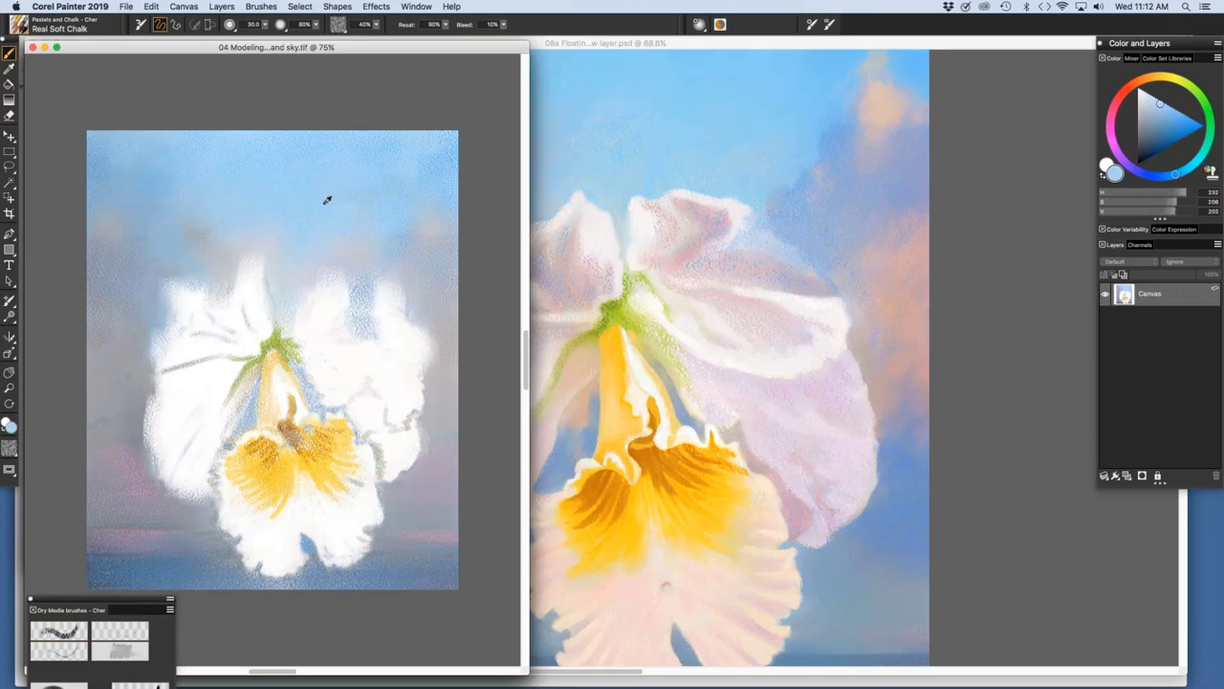
{"action": "left_click", "coordinate": [327, 197], "text": "alt"}
{"action": "left_click", "coordinate": [327, 197], "text": "alt"}
Enlarge the Real Soft Chalk brush for working on the blue sky above the orchid.
{"action": "left_click", "coordinate": [261, 7]}
{"action": "left_click", "coordinate": [301, 168]}
{"action": "key", "text": "bracketleft"}
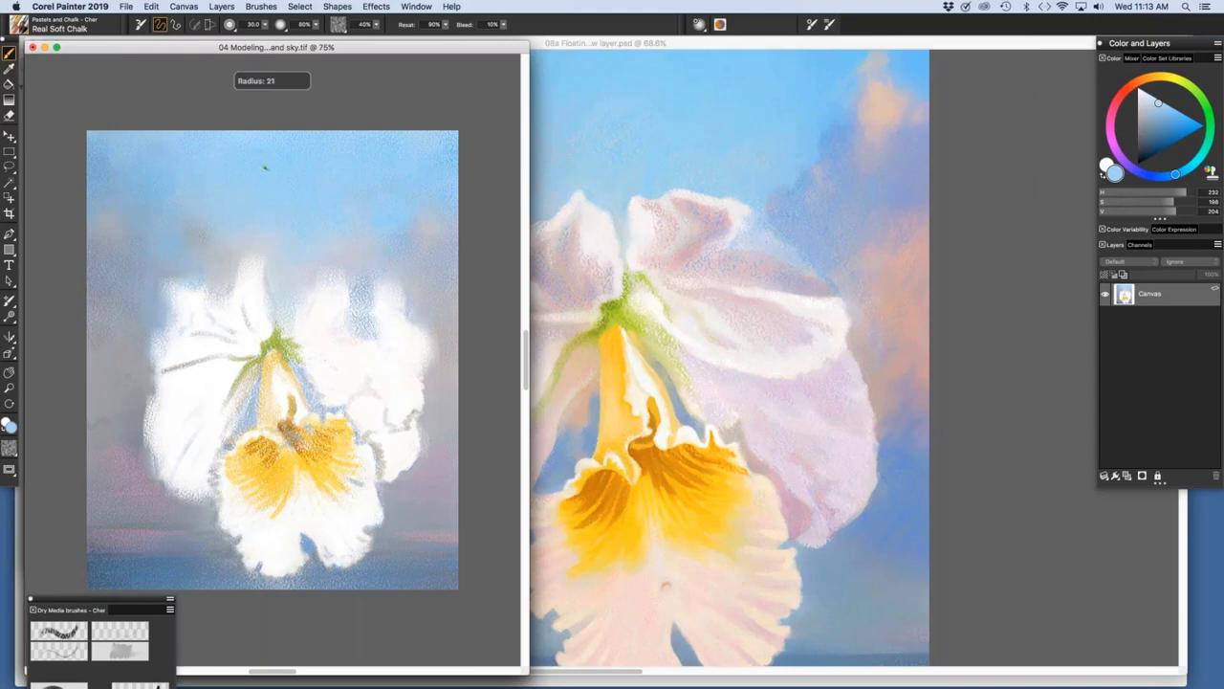
{"action": "key", "text": "bracketright"}
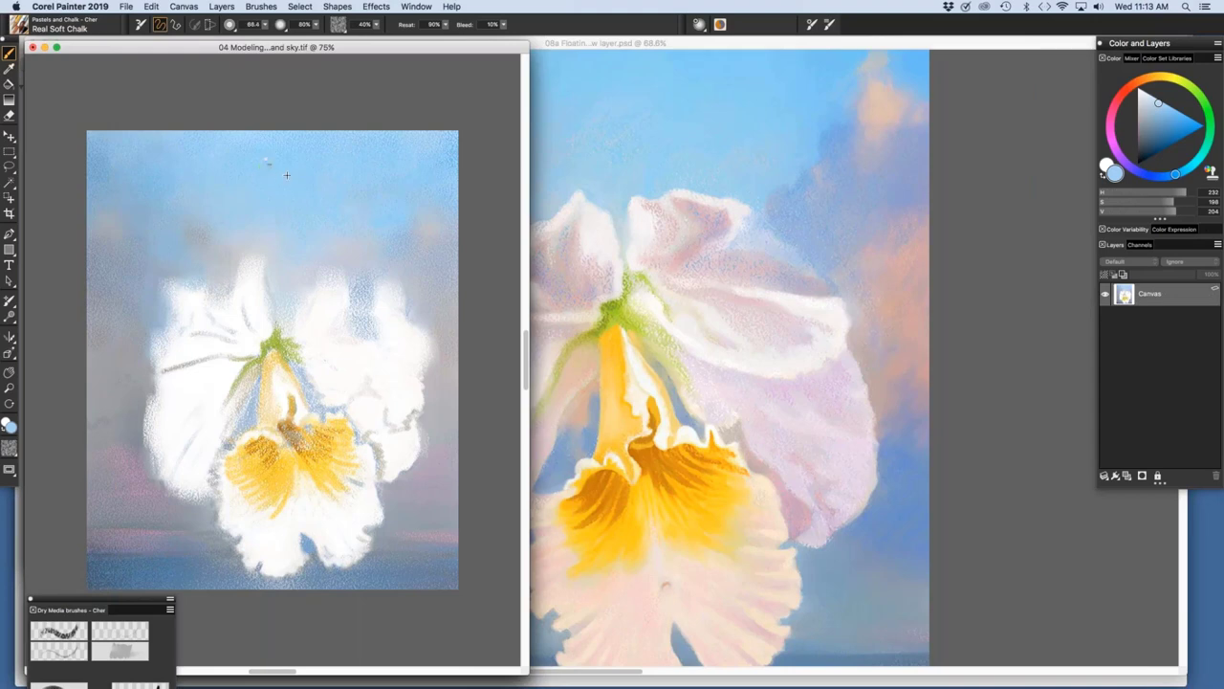
{"action": "left_click_drag", "start_coordinate": [286, 177], "coordinate": [298, 191]}
Bring Detail 06 refine pre blend.tif to the front at actual size and show Detail 06a refine blend.tif beside it.
{"action": "left_click", "coordinate": [417, 6]}
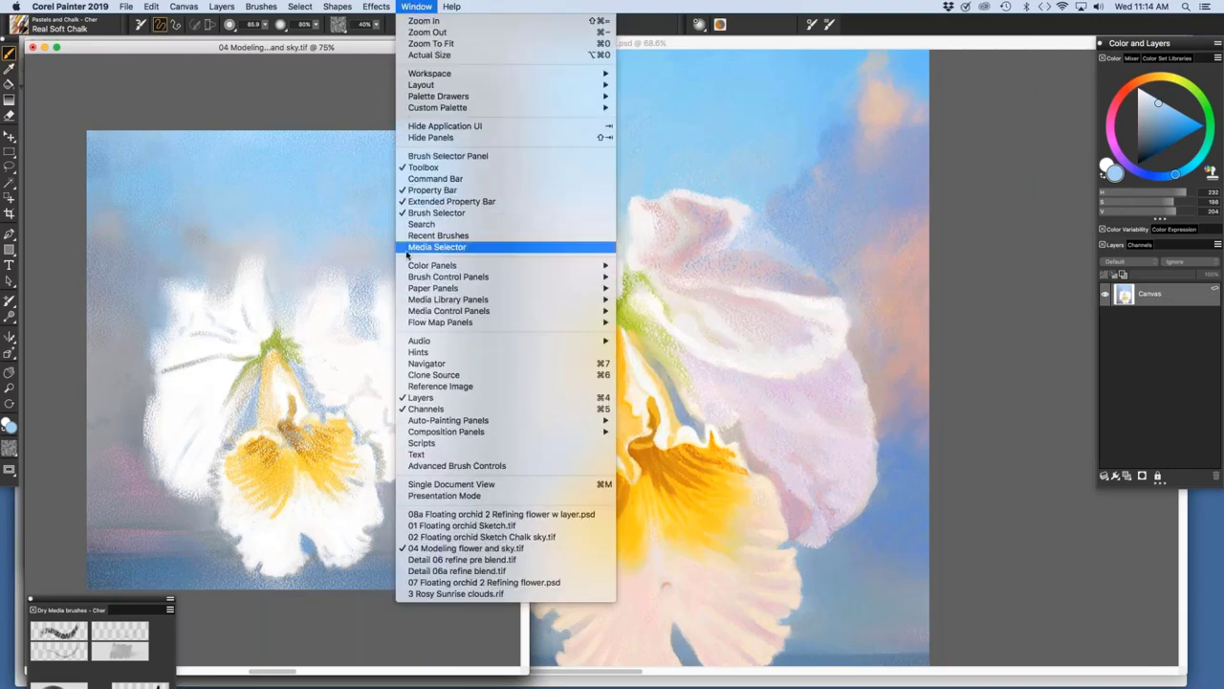
{"action": "left_click", "coordinate": [466, 562]}
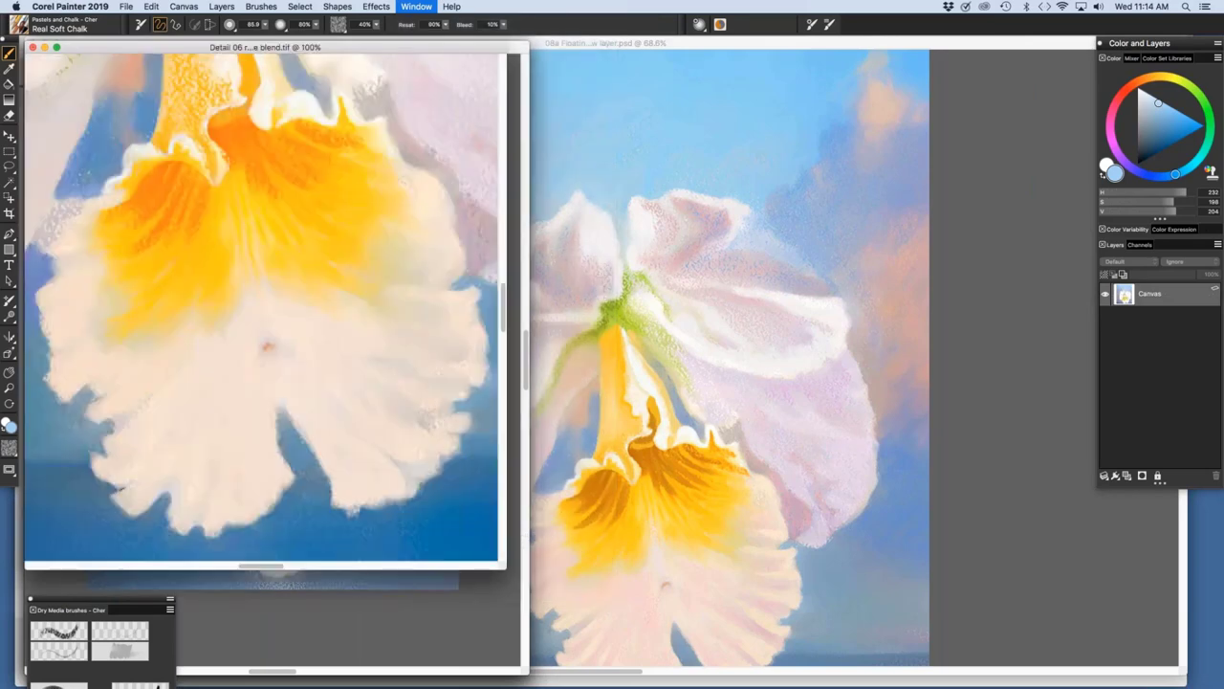
{"action": "key", "text": "super+equal"}
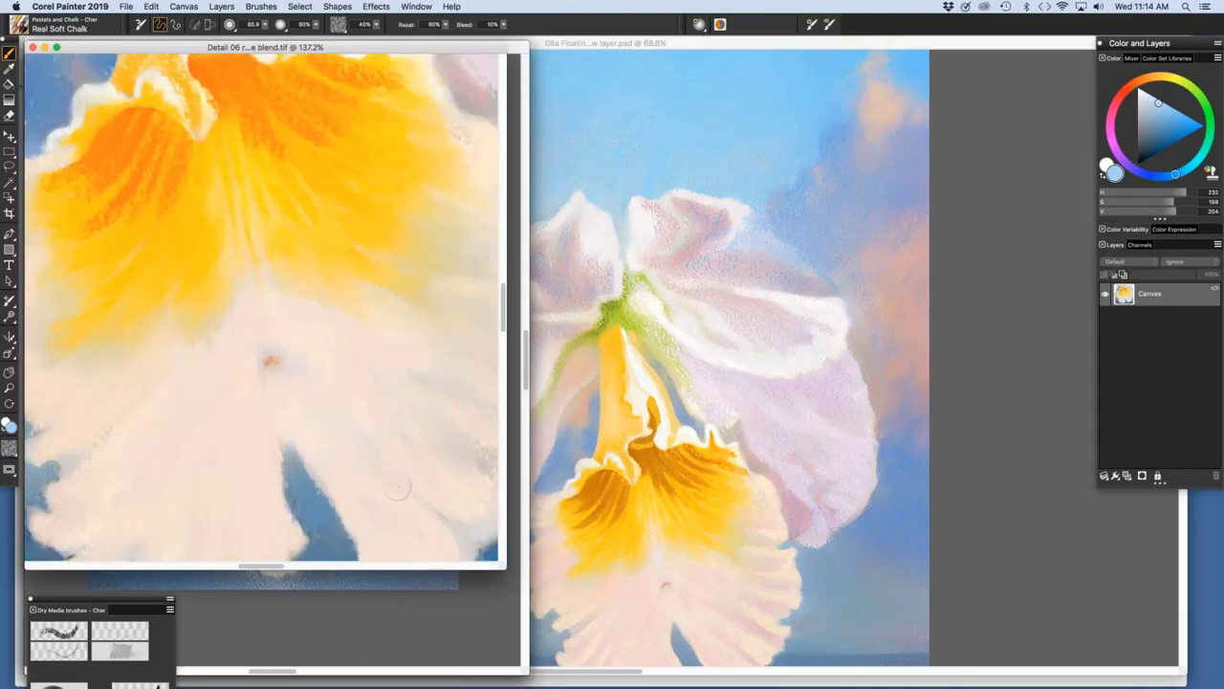
{"action": "left_click", "coordinate": [416, 7]}
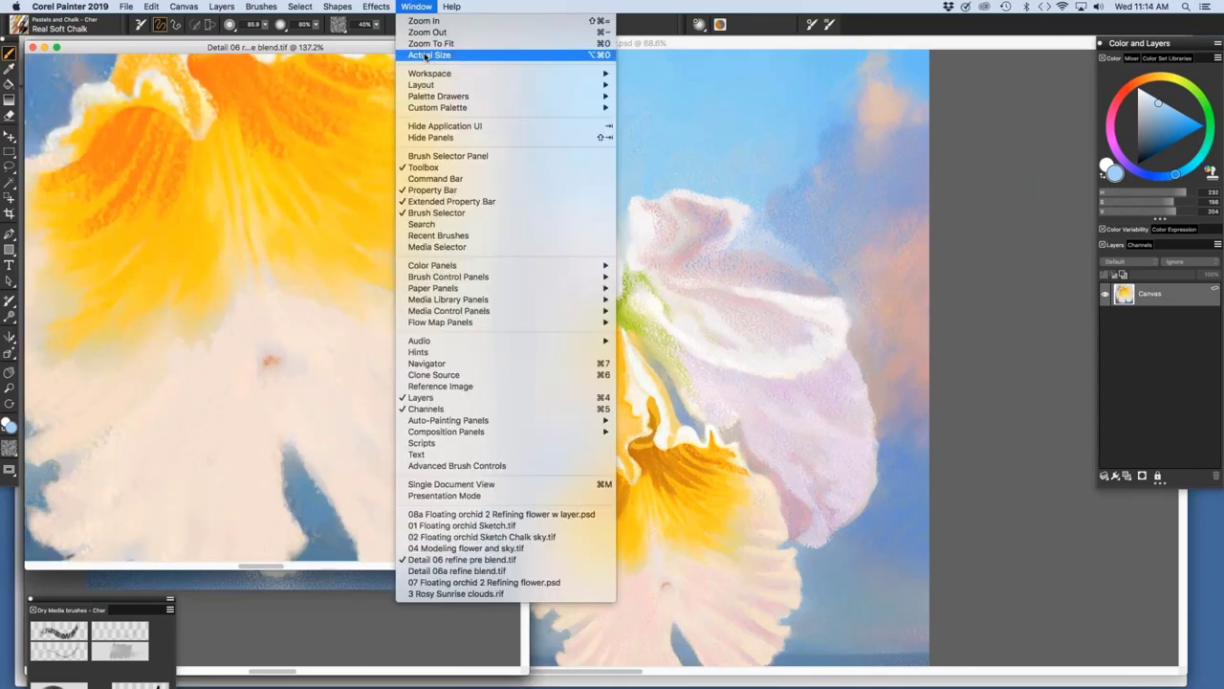
{"action": "left_click", "coordinate": [426, 56]}
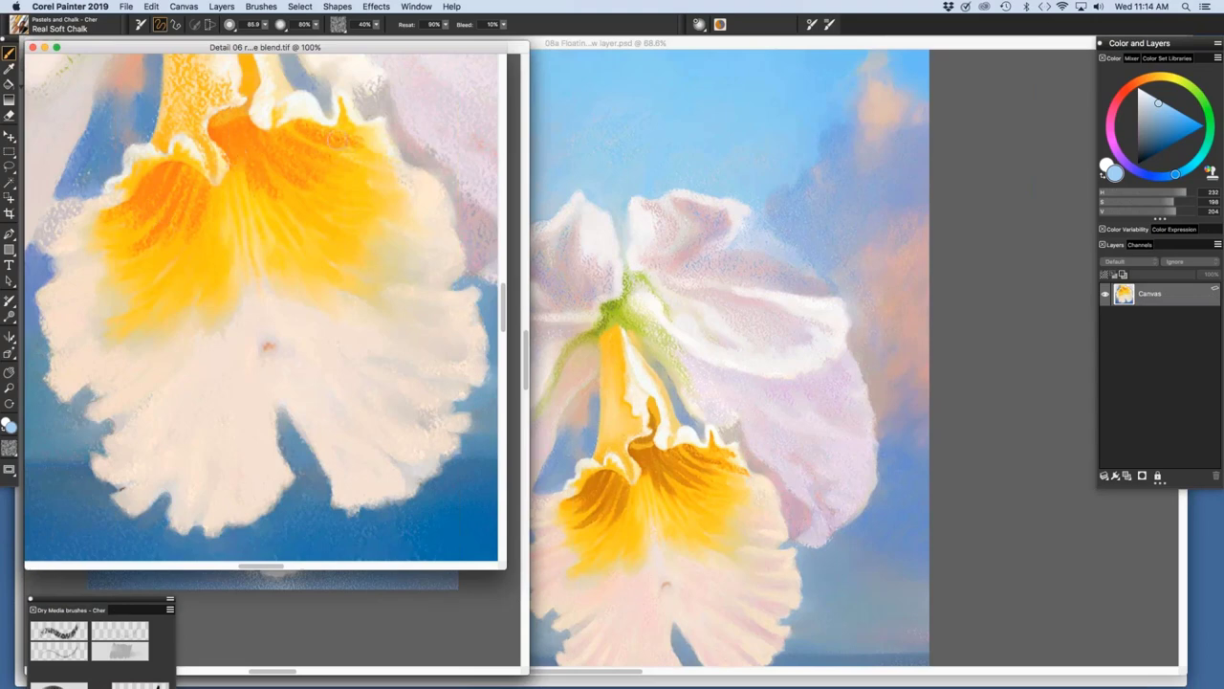
{"action": "left_click", "coordinate": [415, 7]}
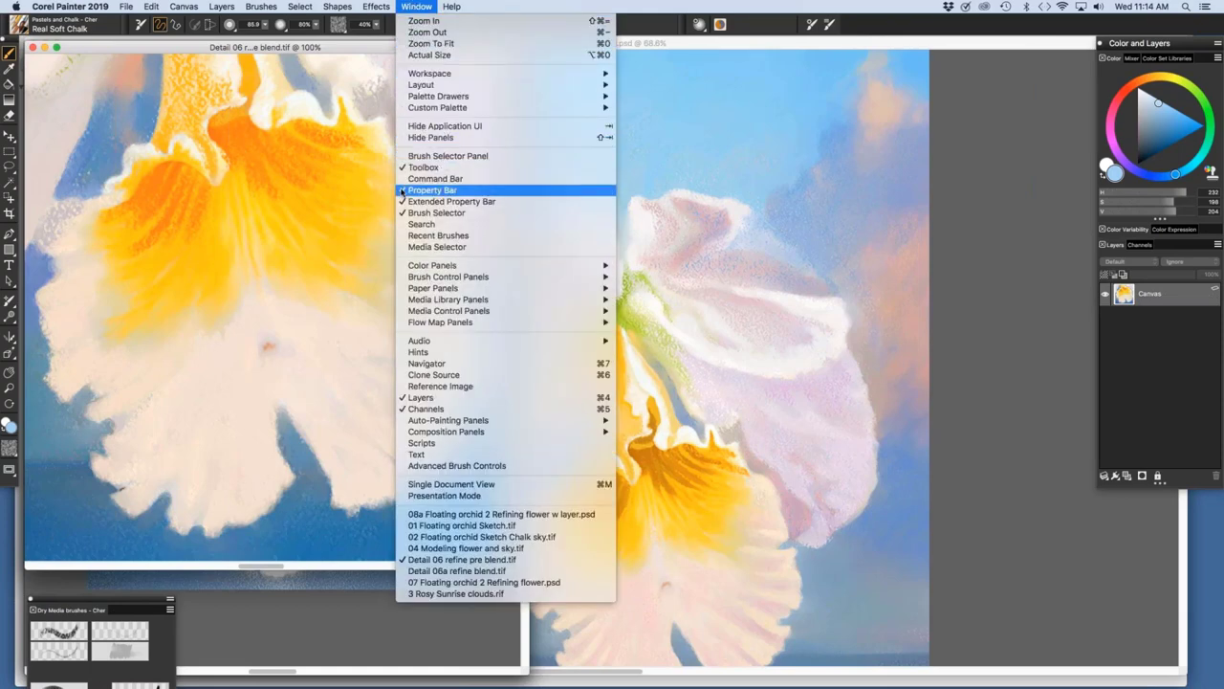
{"action": "left_click", "coordinate": [407, 496]}
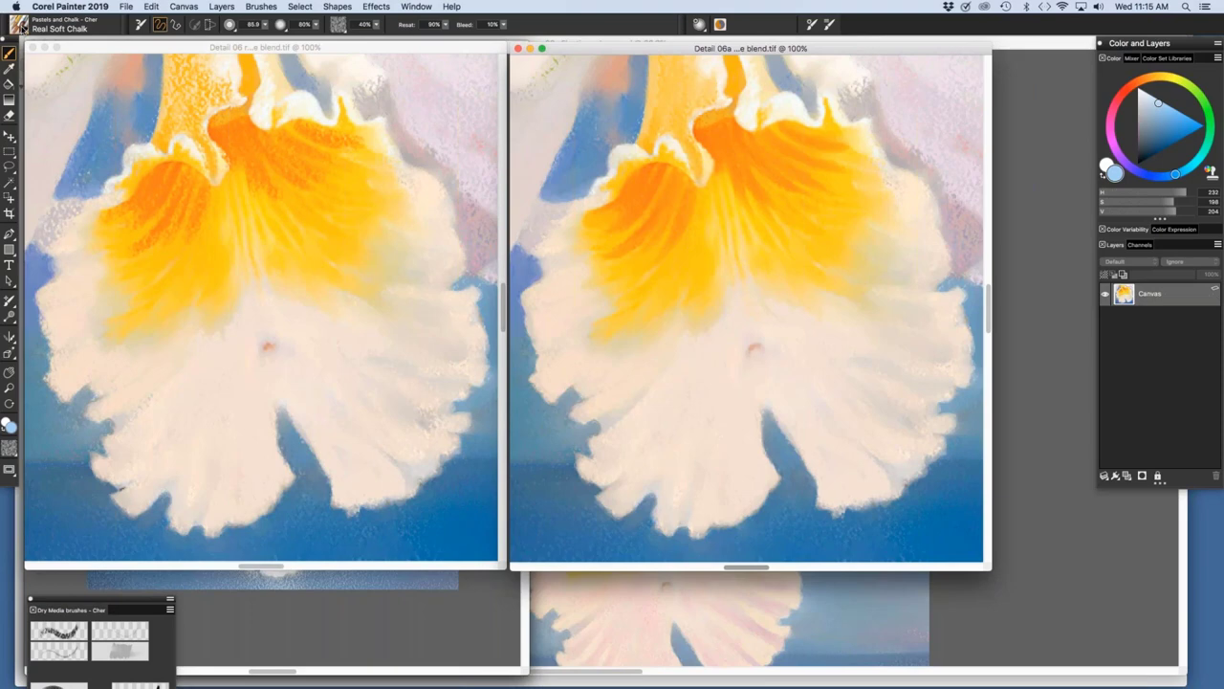
Choose the Real Pointy Blender brush from the Blenders category and make Detail 06 refine pre blend.tif the active image.
{"action": "left_click", "coordinate": [19, 25]}
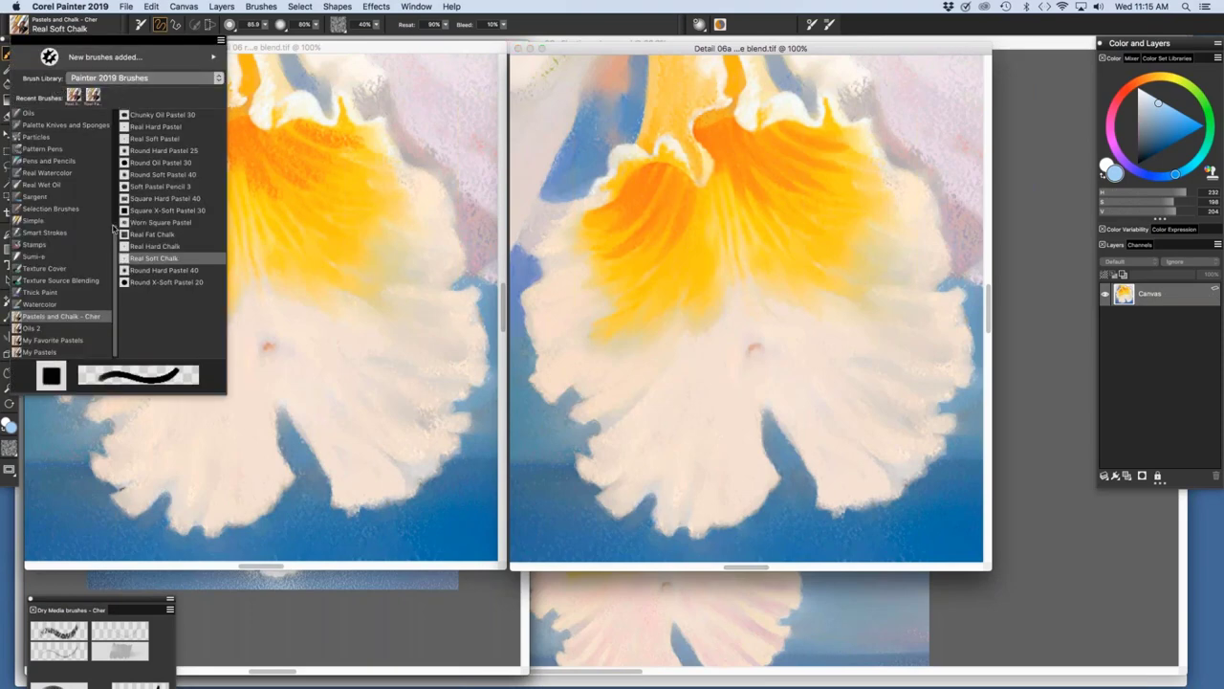
{"action": "scroll", "coordinate": [113, 228], "scroll_direction": "up", "scroll_amount": 6}
{"action": "left_click", "coordinate": [36, 174]}
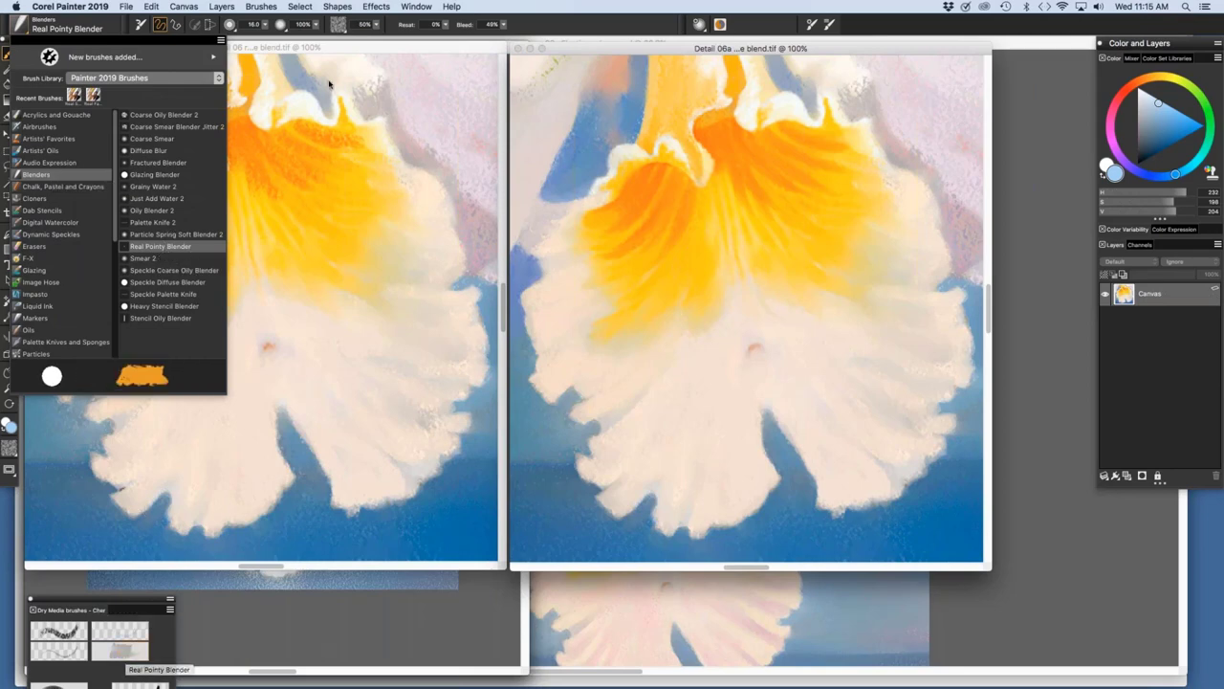
{"action": "left_click", "coordinate": [399, 49]}
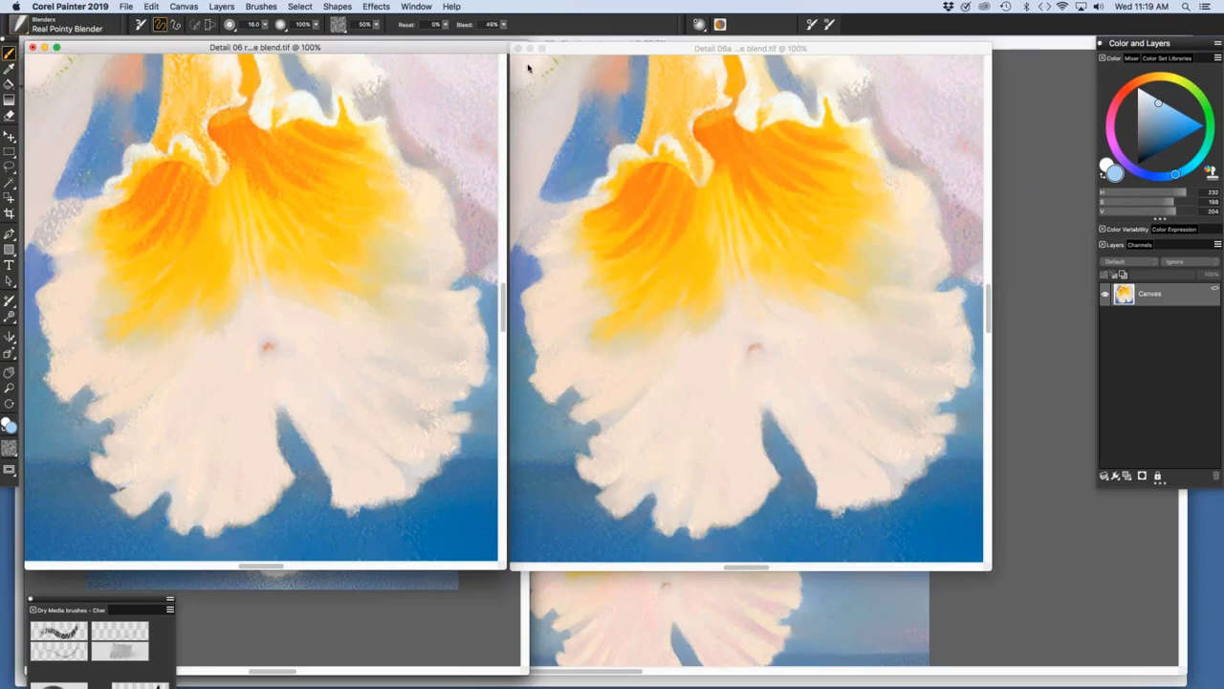
{"action": "left_click", "coordinate": [265, 25]}
Bring 07 Floating orchid 2 Refining flower.psd to the front.
{"action": "left_click", "coordinate": [411, 6]}
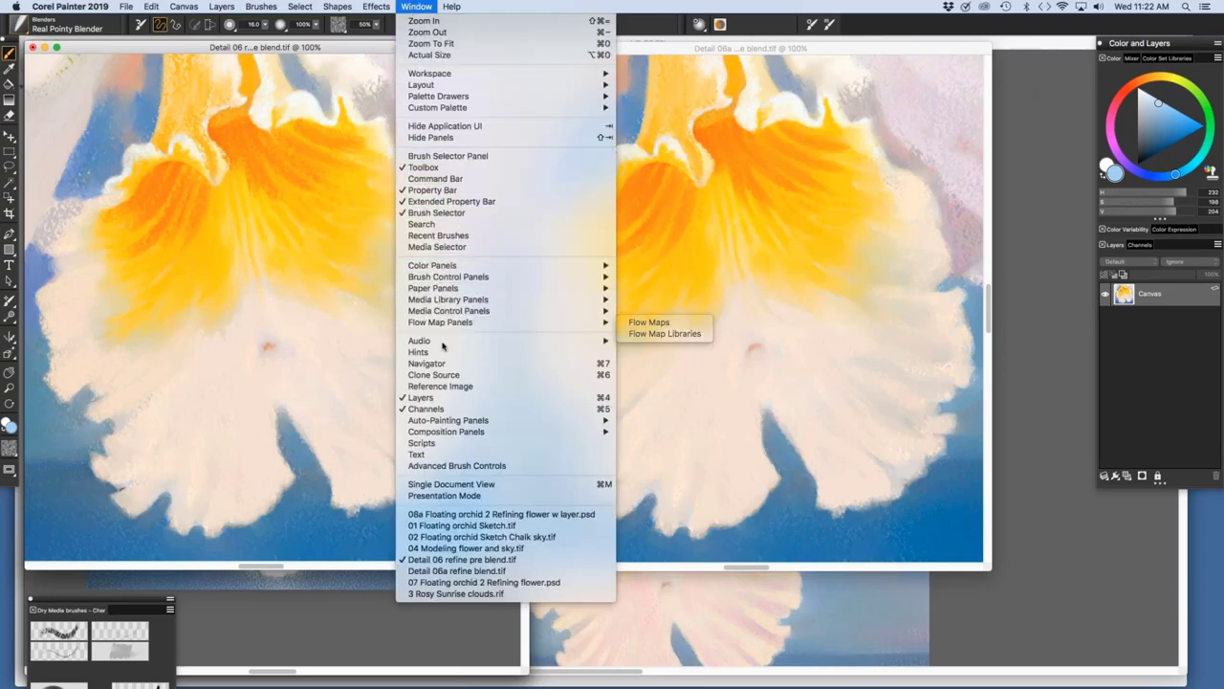
{"action": "left_click", "coordinate": [452, 583]}
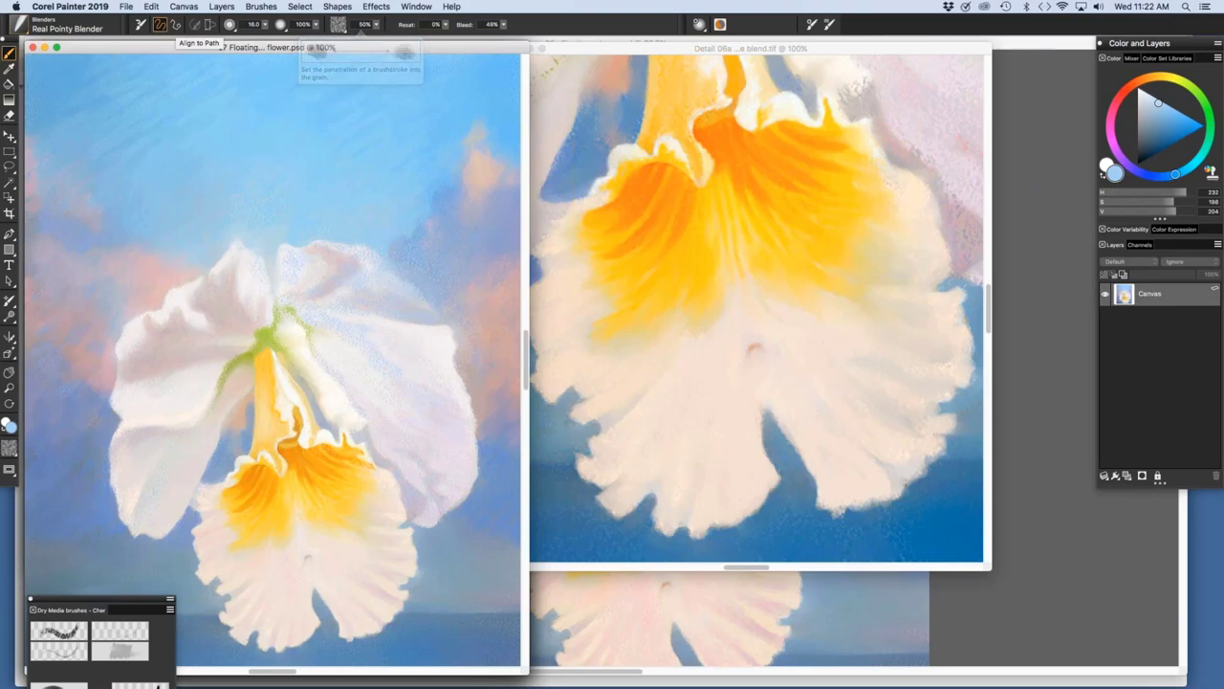
Create a new 900 by 900 pixel image at 150 pixels per inch with a slightly brightened medium-blue canvas color.
{"action": "left_click", "coordinate": [125, 8]}
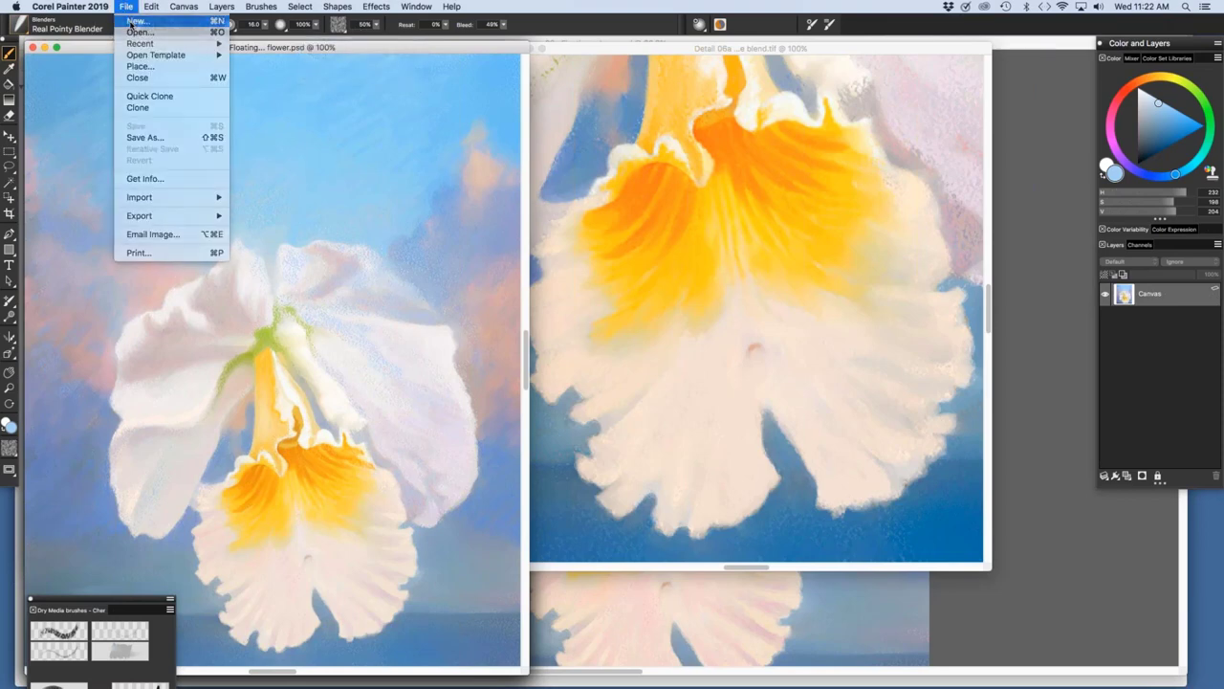
{"action": "left_click", "coordinate": [131, 21]}
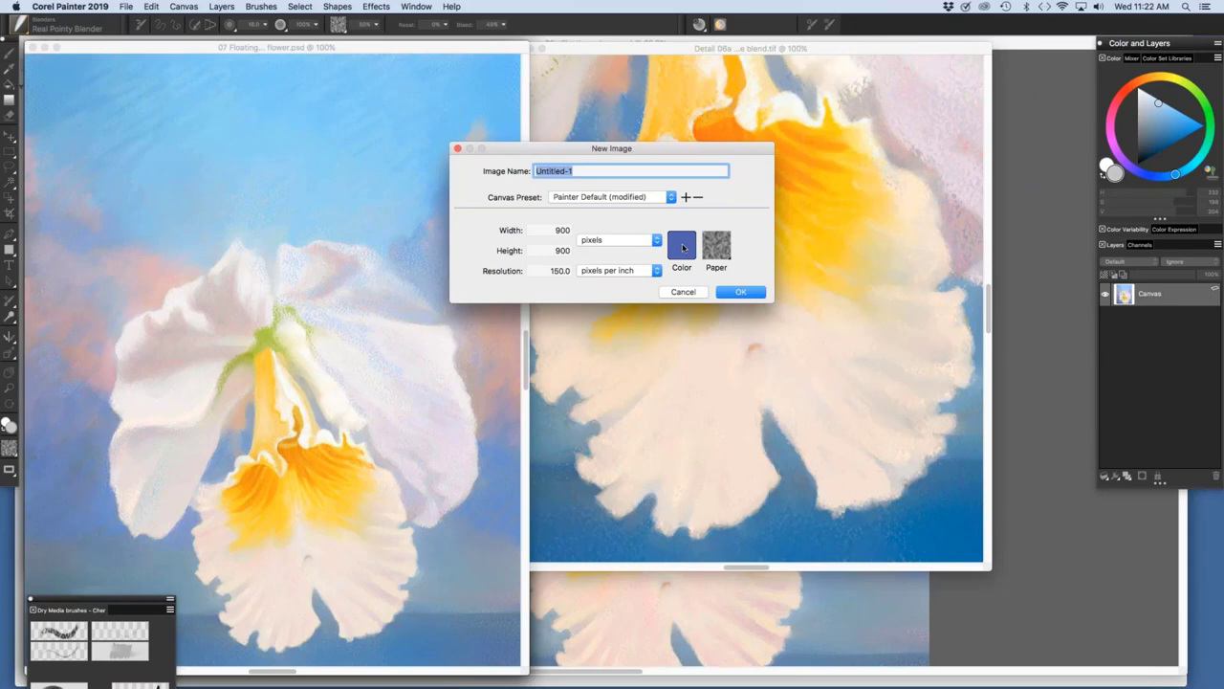
{"action": "left_click", "coordinate": [683, 247]}
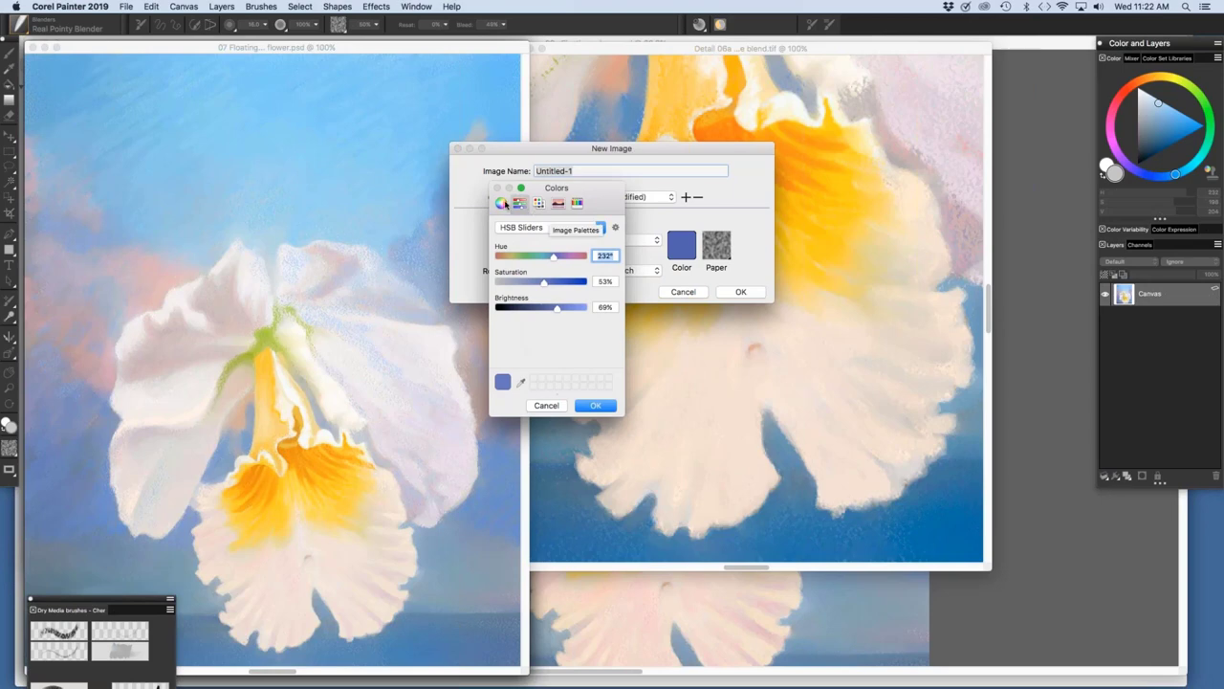
{"action": "left_click", "coordinate": [501, 204]}
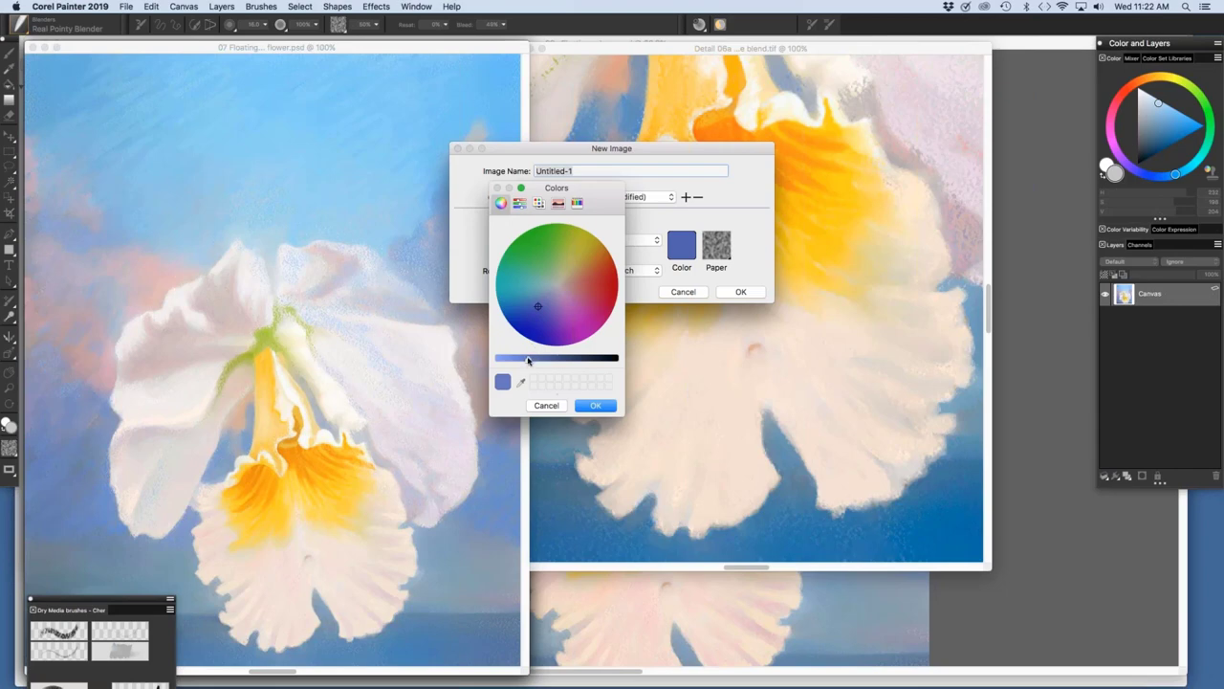
{"action": "mouse_move", "coordinate": [528, 360]}
{"action": "left_mouse_down"}
{"action": "mouse_move", "coordinate": [553, 361]}
{"action": "mouse_move", "coordinate": [521, 360]}
{"action": "left_mouse_up"}
{"action": "left_click", "coordinate": [595, 406]}
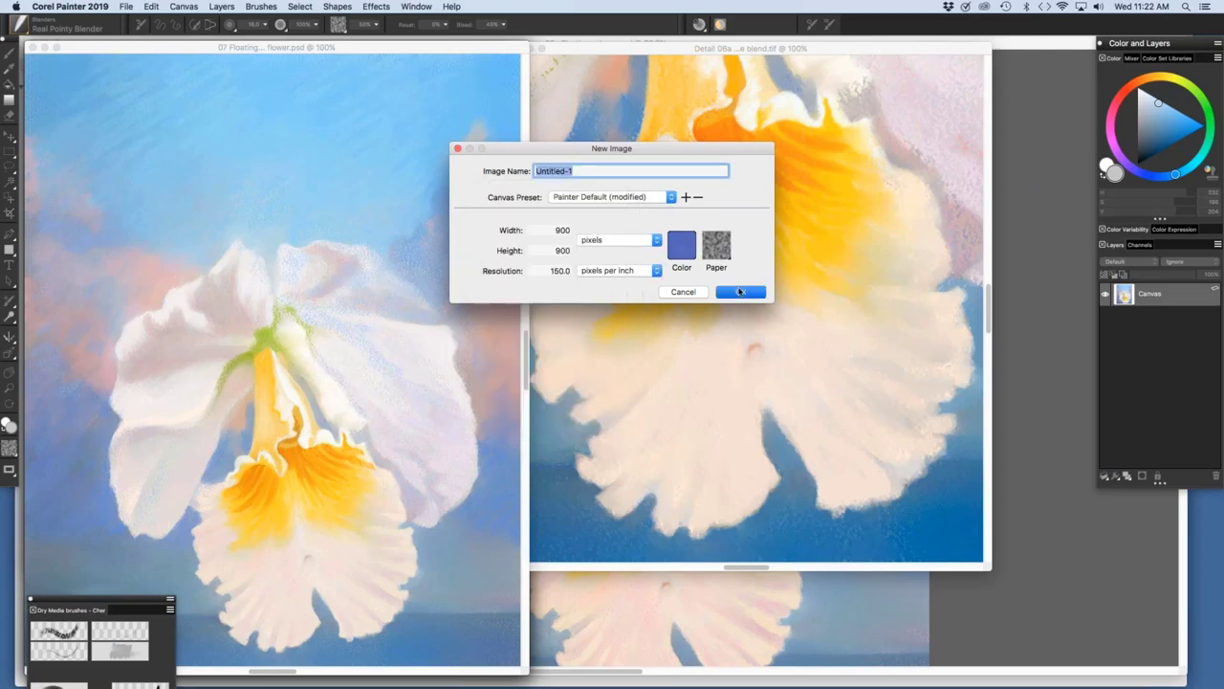
{"action": "key", "text": "Return"}
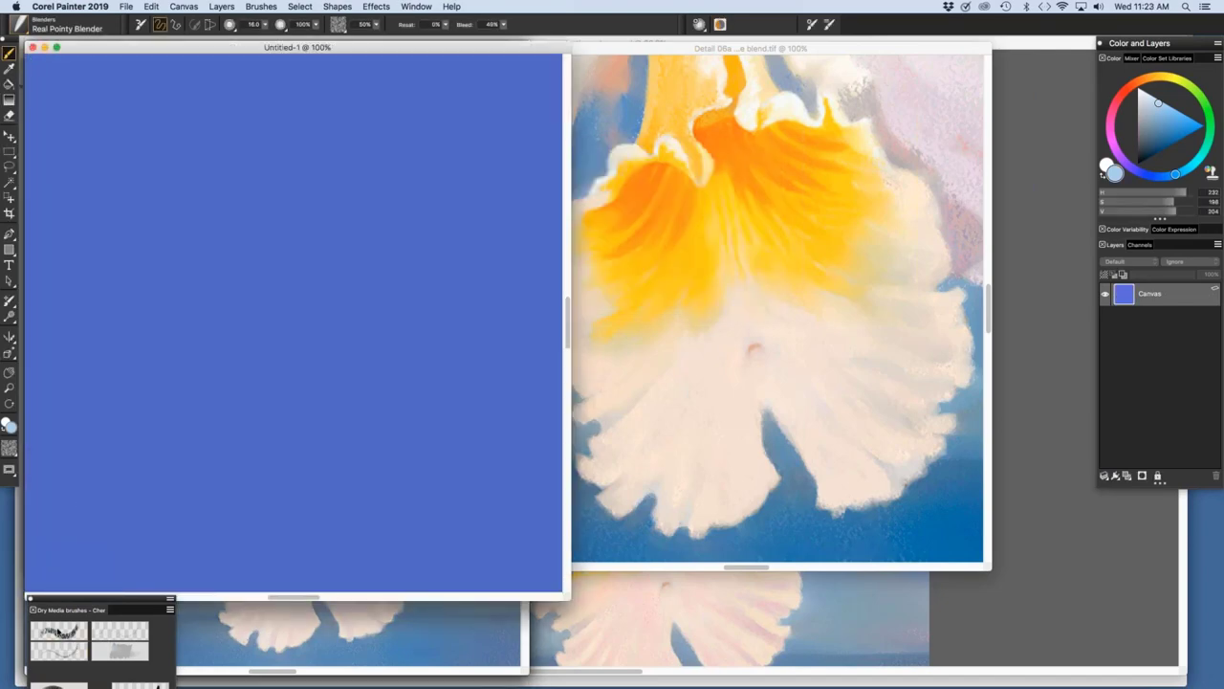
Select the Real Fat Chalk brush from the Dry Media palette and move the Color and Layers palette closer to the blue canvas.
{"action": "left_click", "coordinate": [59, 632]}
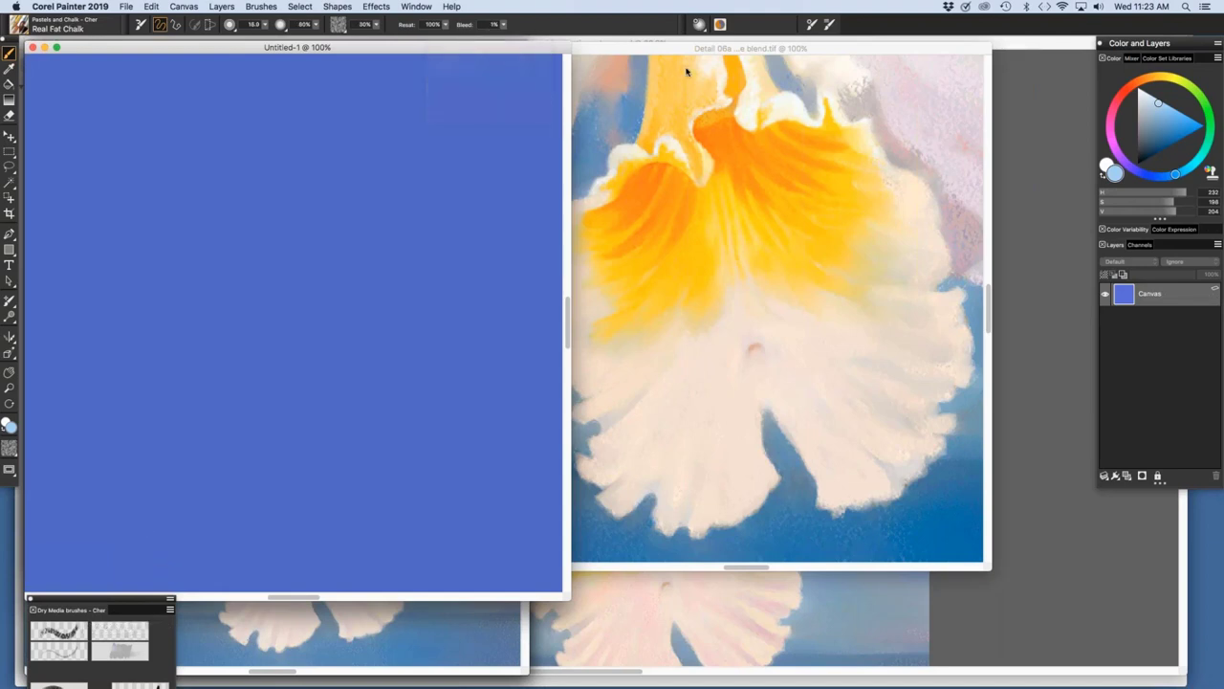
{"action": "left_click", "coordinate": [1140, 43]}
{"action": "left_click_drag", "start_coordinate": [1132, 43], "coordinate": [929, 52]}
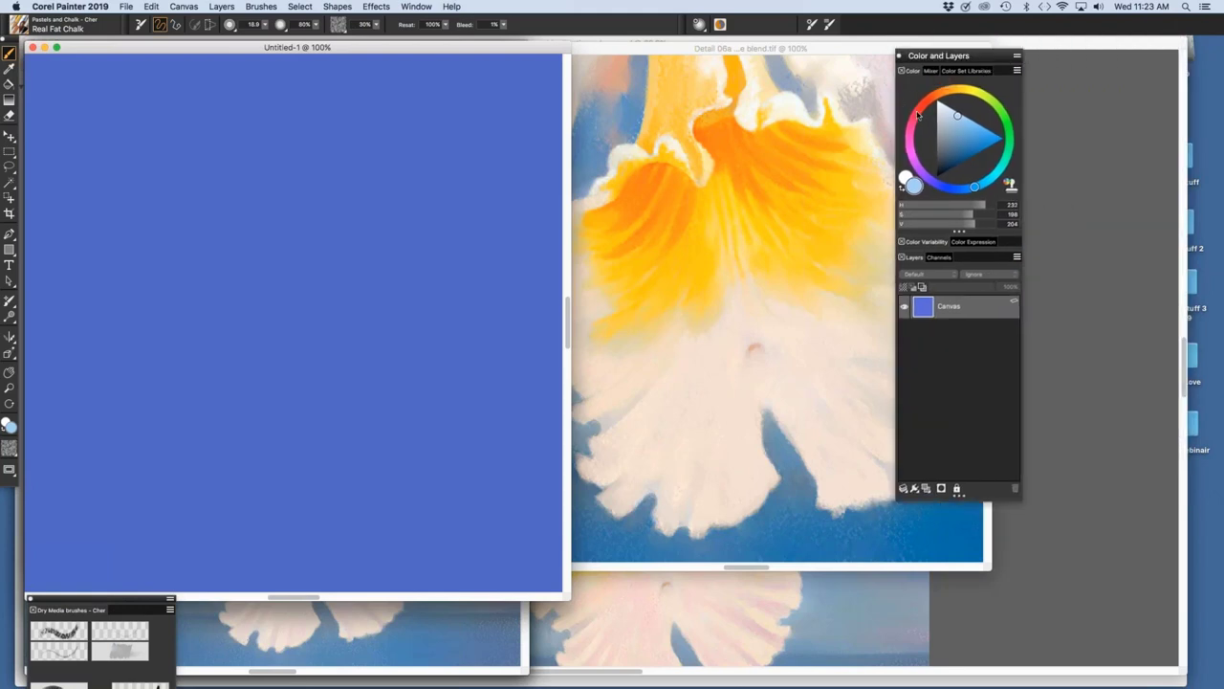
Pick a light pink, enlarge the Real Fat Chalk brush to about 169, and brush grainy chalk over the upper half of the blue canvas.
{"action": "left_click", "coordinate": [918, 114]}
{"action": "left_click", "coordinate": [913, 122]}
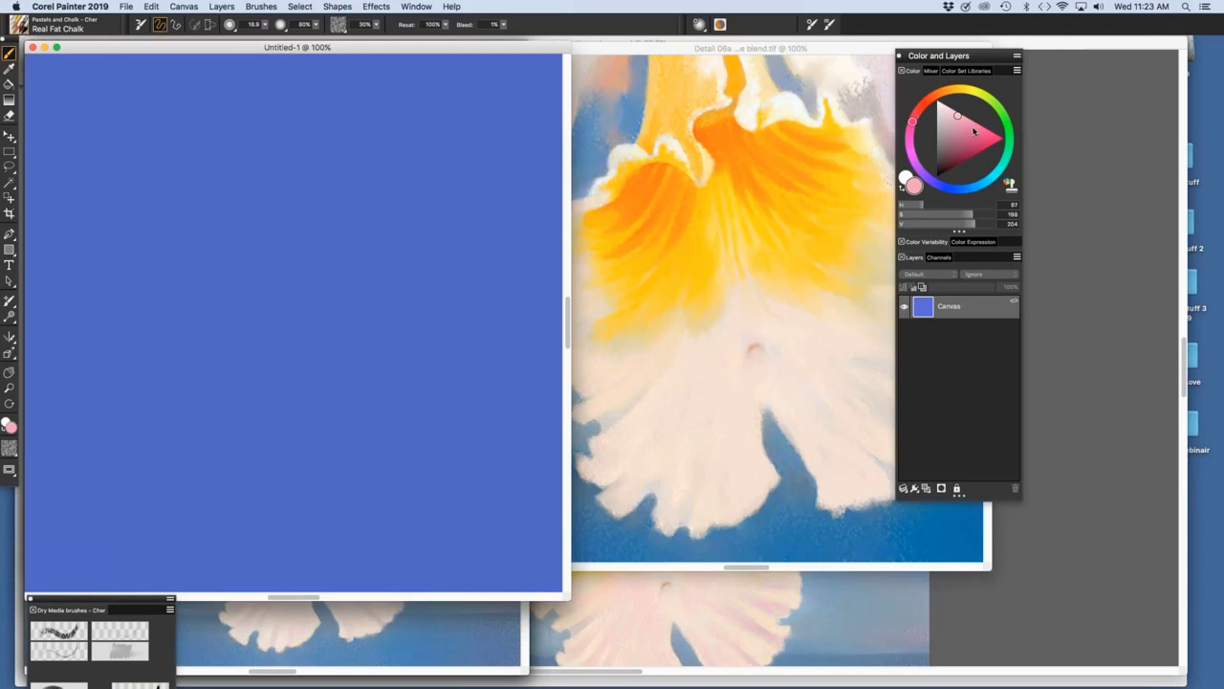
{"action": "left_click", "coordinate": [965, 117]}
{"action": "left_click_drag", "start_coordinate": [254, 115], "coordinate": [327, 176]}
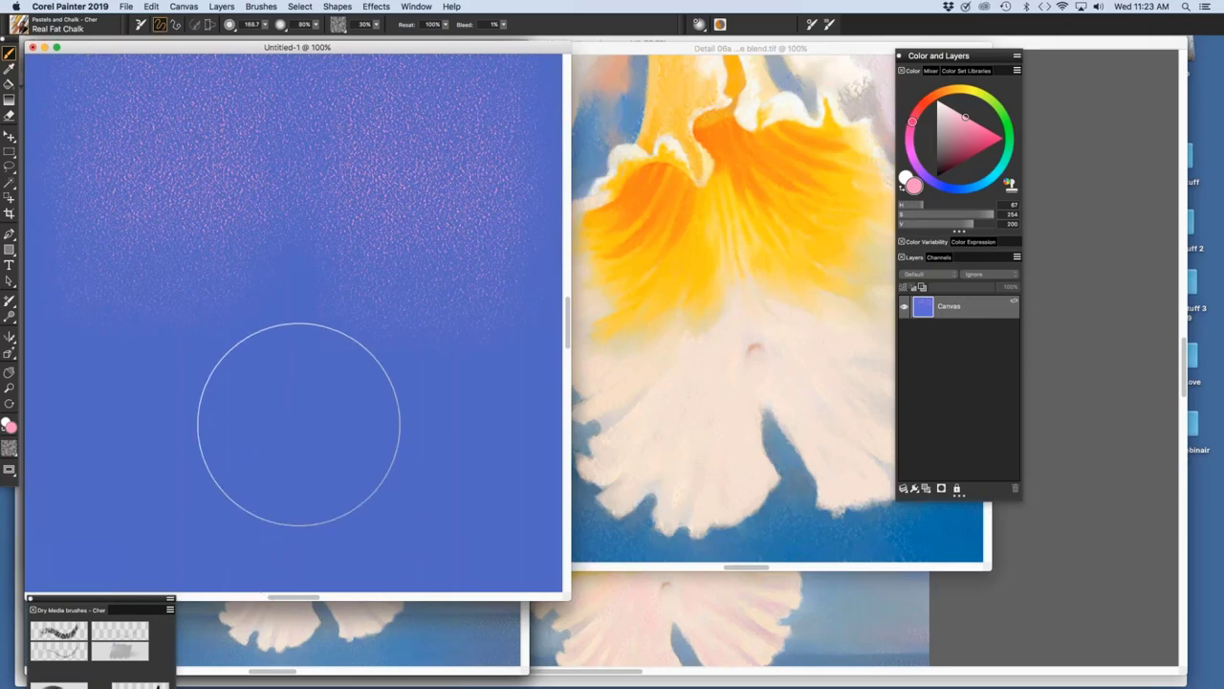
Create another new 900 by 900 pixel image at 150 pixels per inch, keeping the medium-blue canvas color after reviewing the color choices.
{"action": "left_click", "coordinate": [126, 7]}
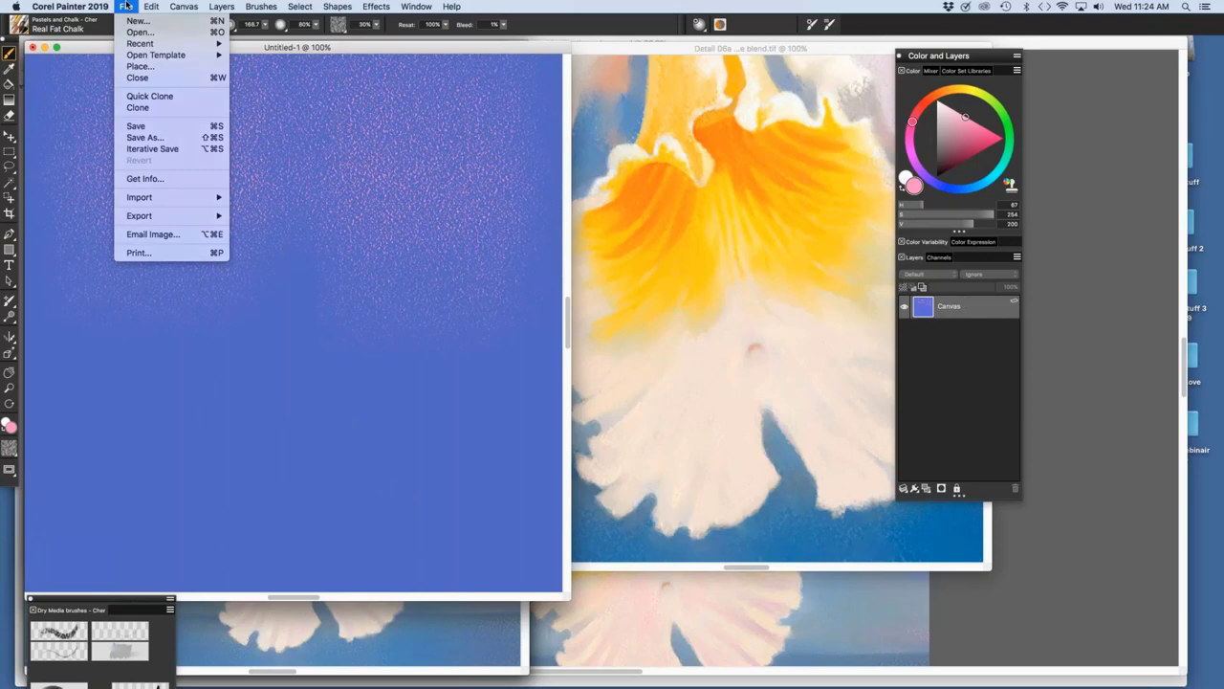
{"action": "left_click", "coordinate": [125, 7]}
{"action": "left_click", "coordinate": [125, 7]}
{"action": "left_click", "coordinate": [336, 172]}
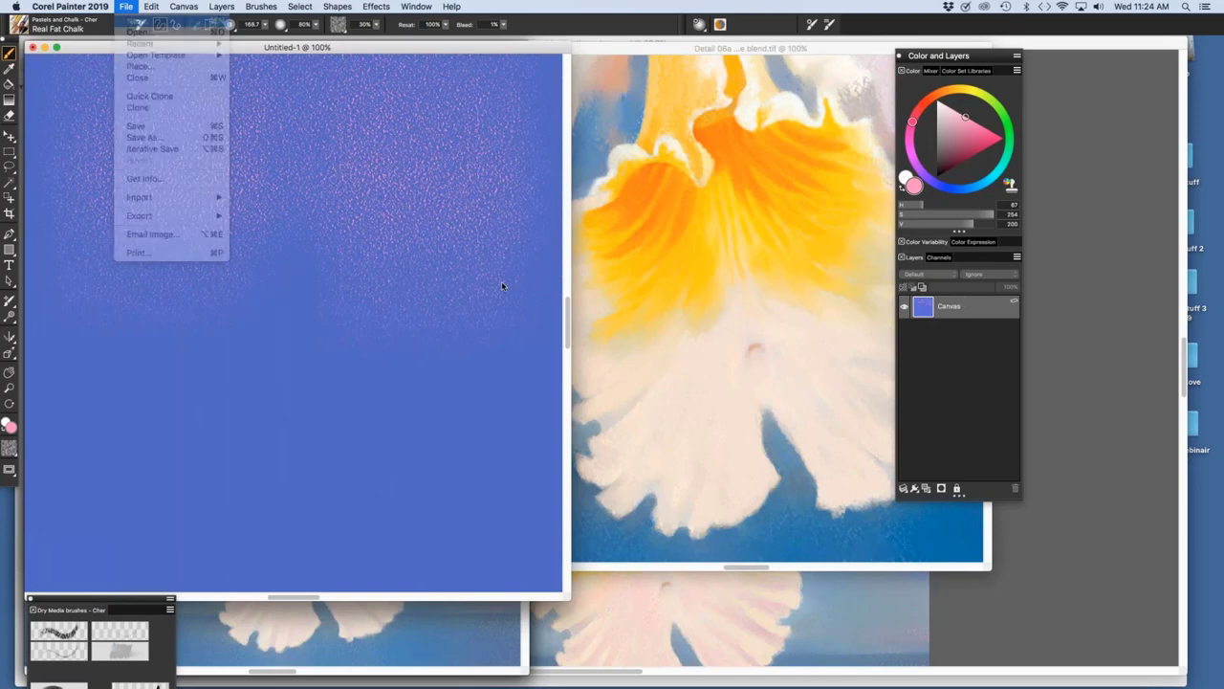
{"action": "left_click", "coordinate": [681, 245]}
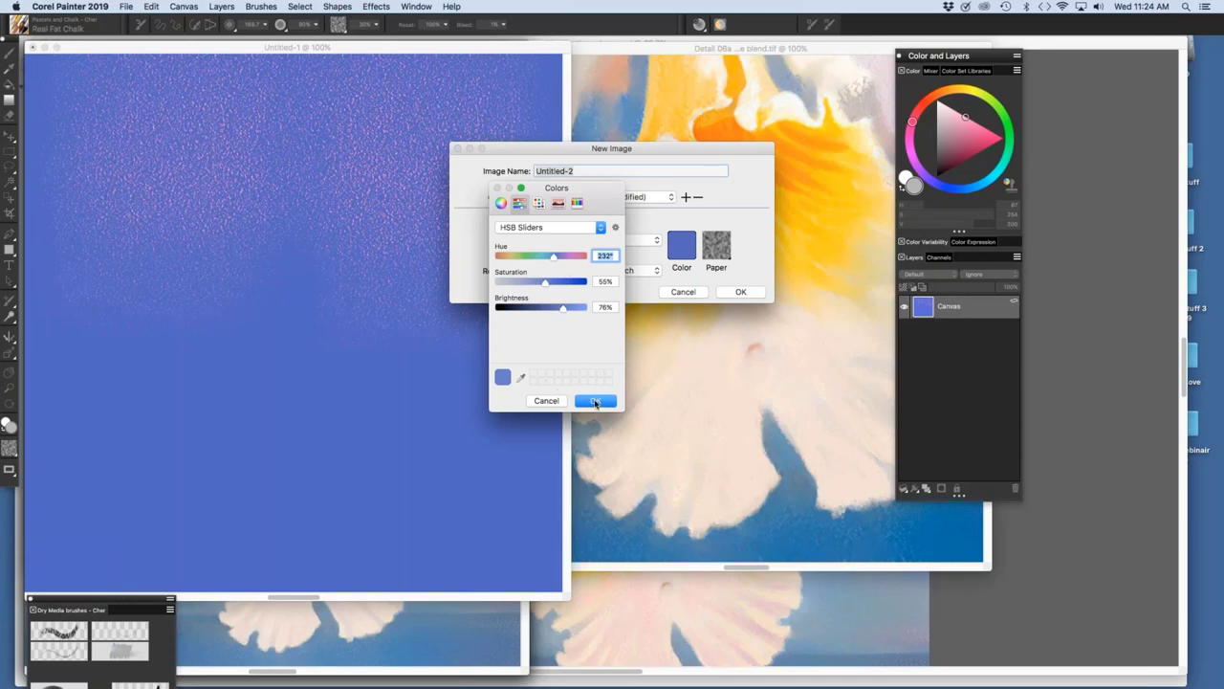
{"action": "left_click", "coordinate": [500, 204]}
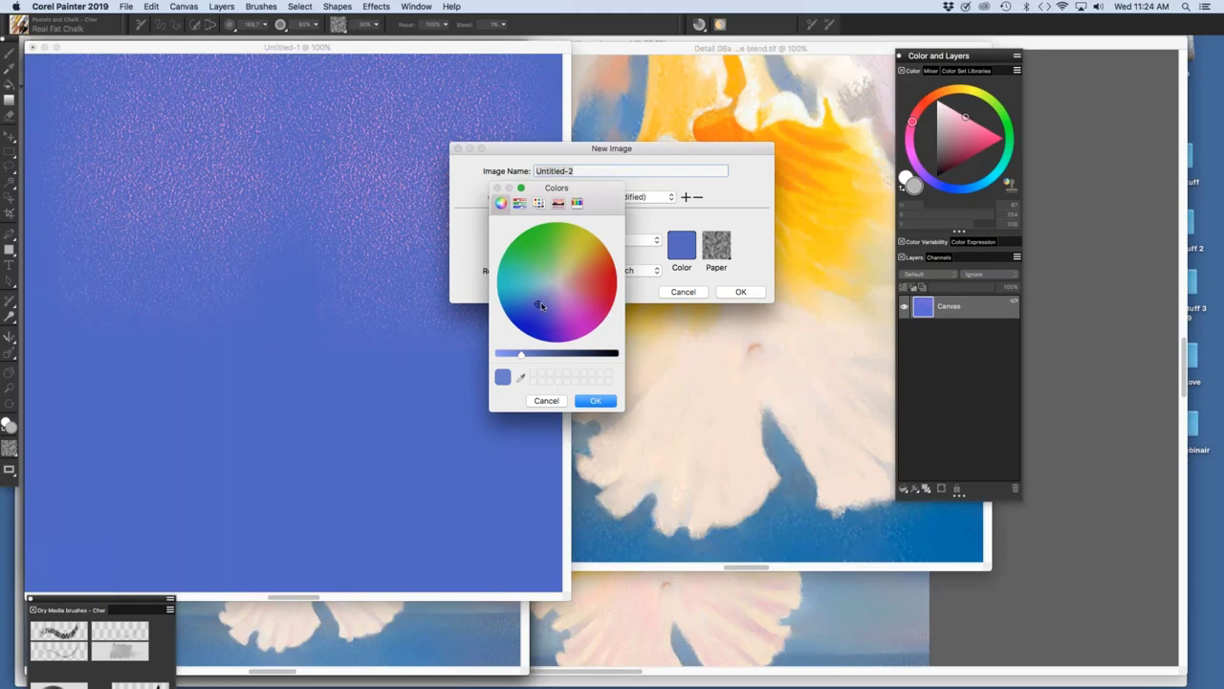
{"action": "left_click", "coordinate": [595, 402]}
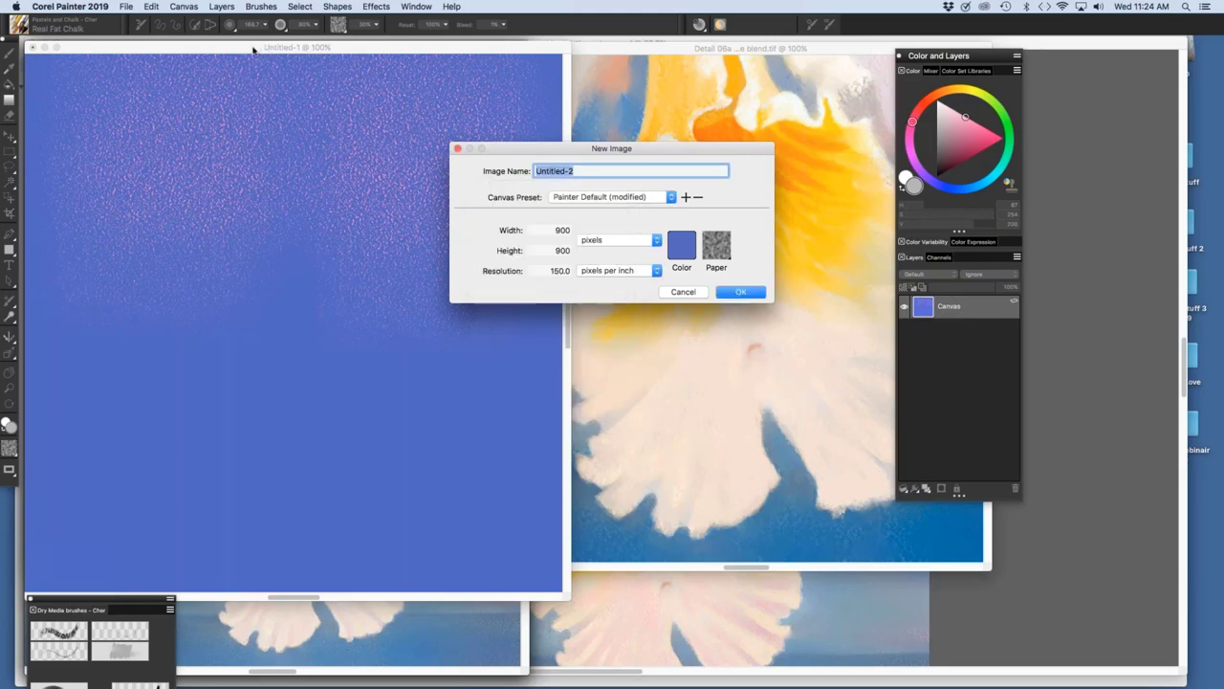
{"action": "left_click", "coordinate": [754, 293]}
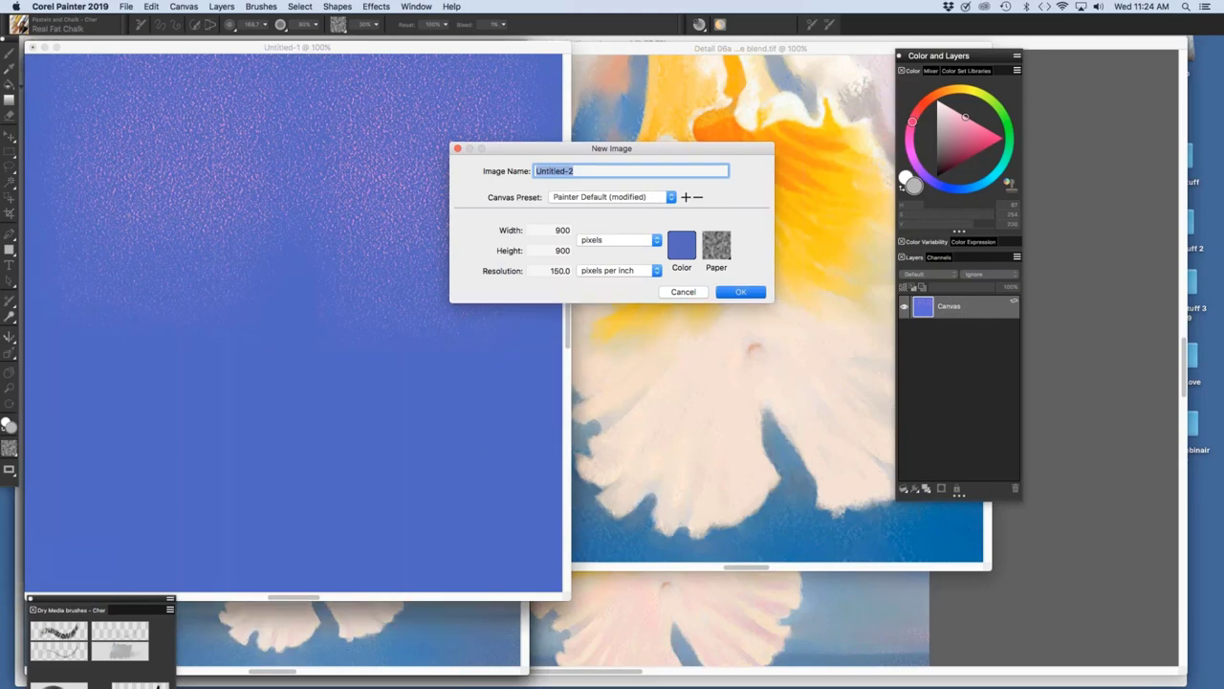
{"action": "key", "text": "Return"}
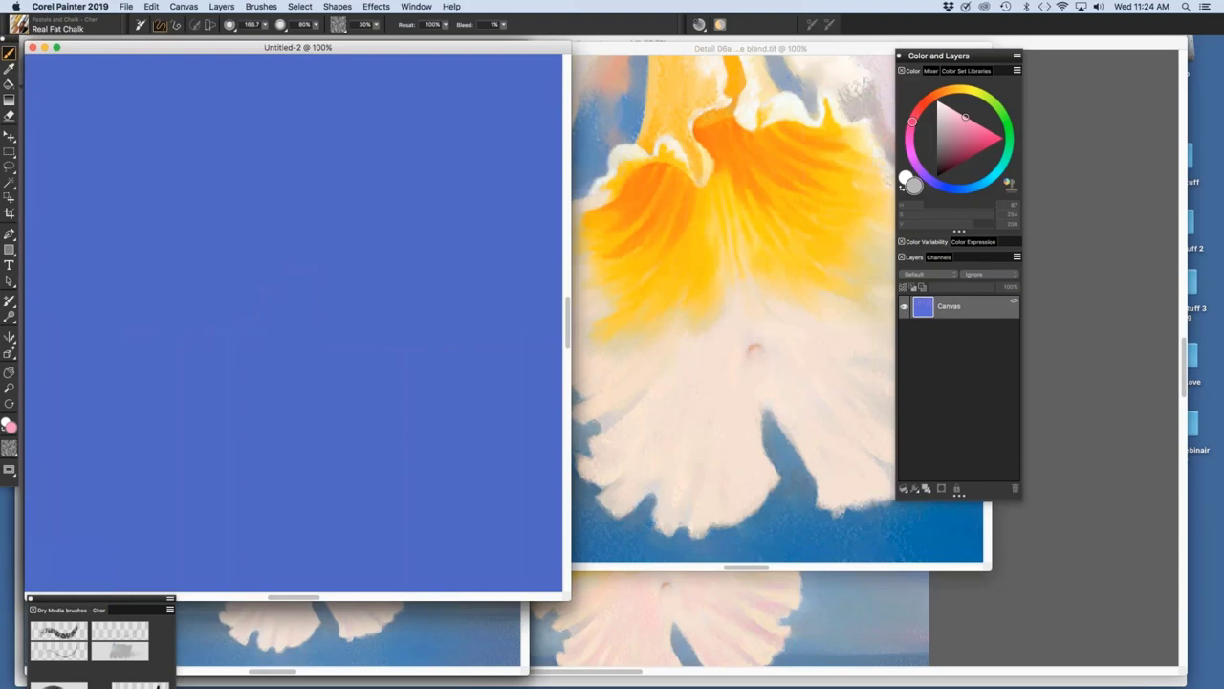
Pick a muted violet-blue, fill the entire Untitled-2 canvas with it, and briefly try the Eraser before returning to the Brush tool.
{"action": "left_click_drag", "start_coordinate": [965, 129], "coordinate": [949, 136]}
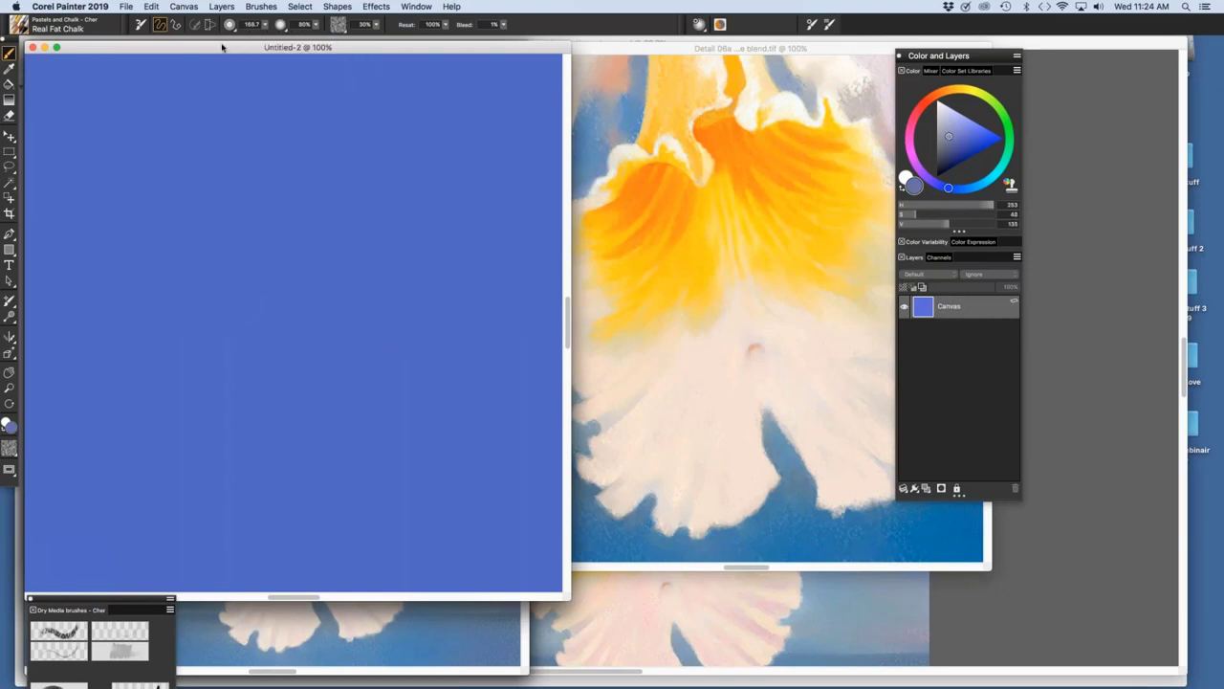
{"action": "key", "text": "super+a"}
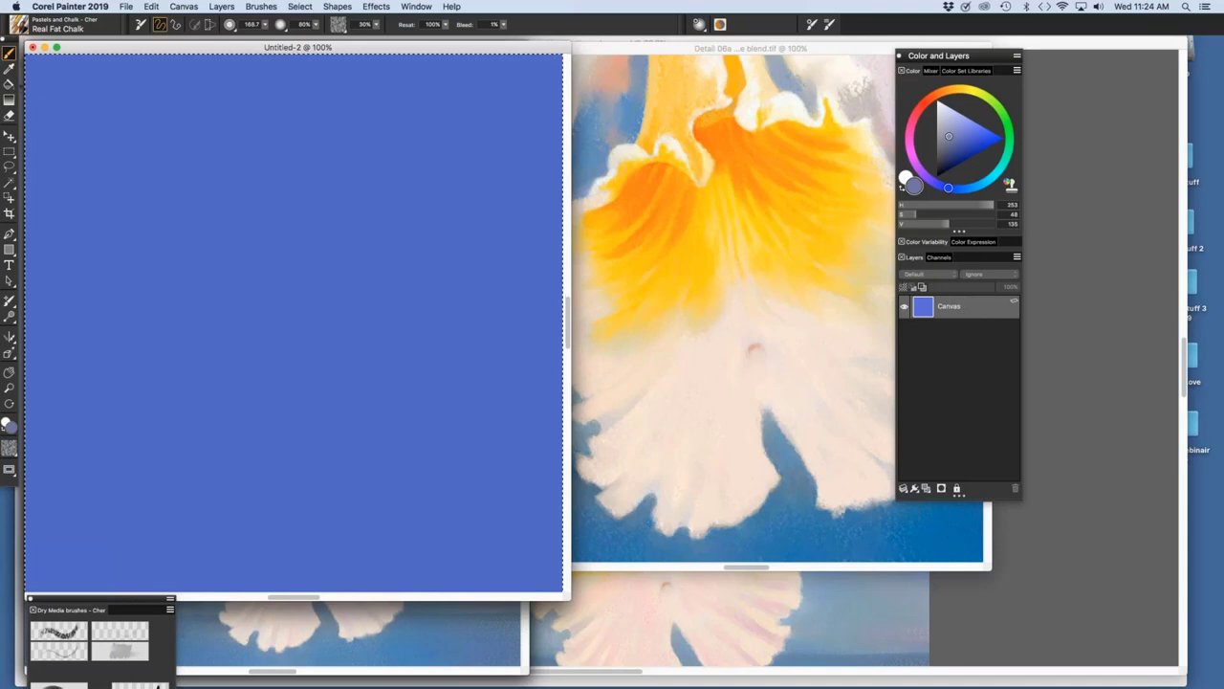
{"action": "key", "text": "super+f"}
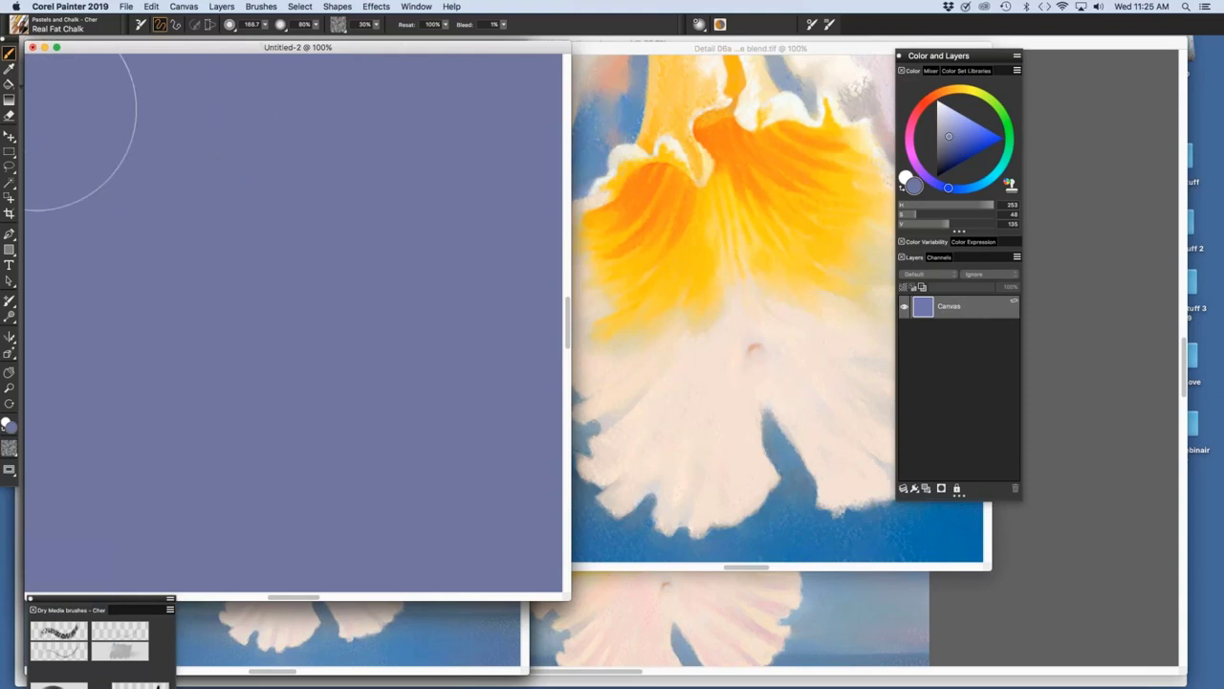
{"action": "left_click", "coordinate": [9, 115]}
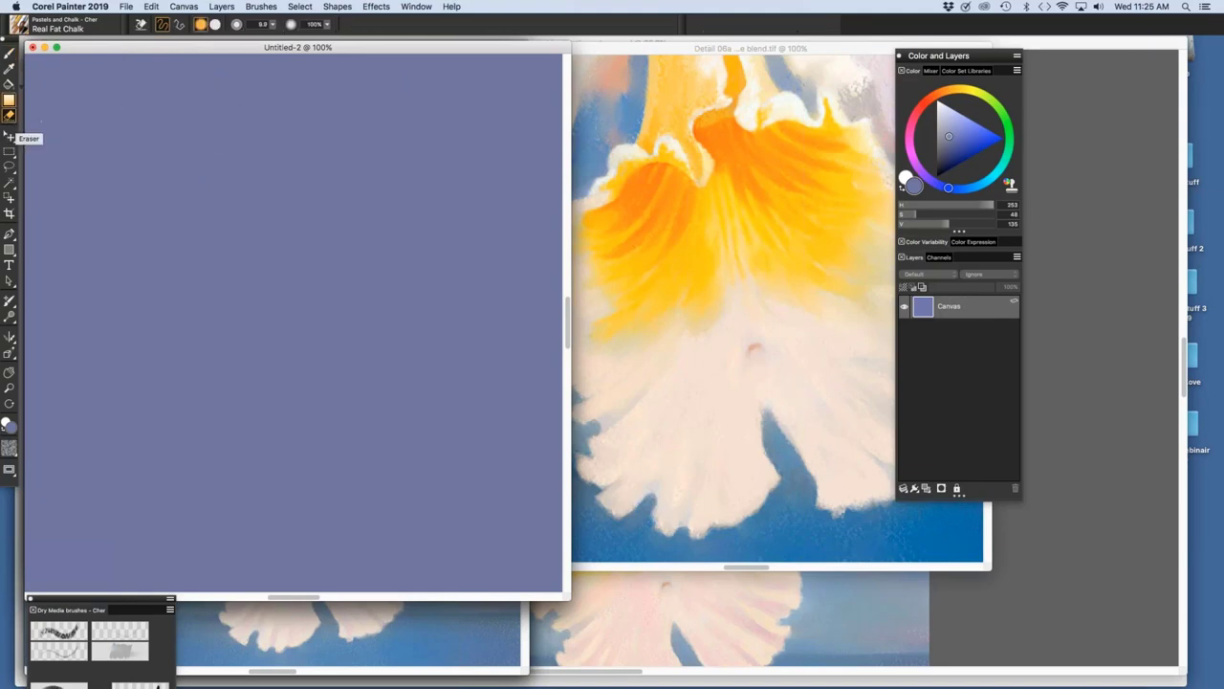
{"action": "left_click", "coordinate": [10, 55]}
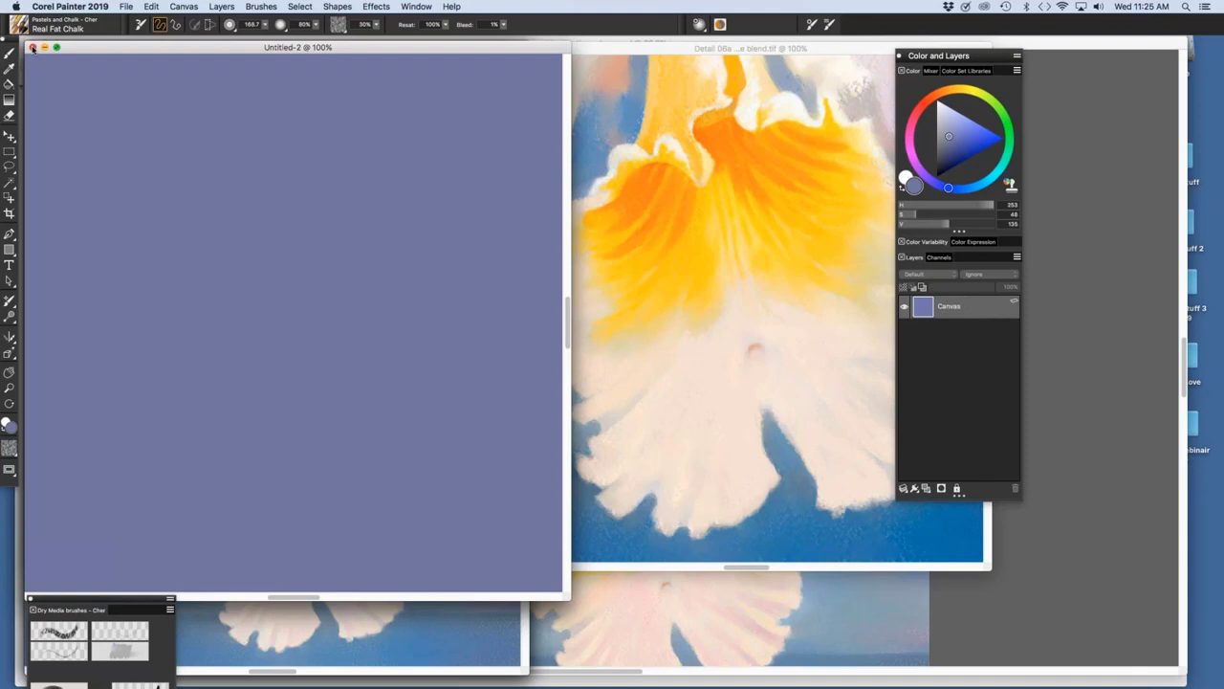
Close the Untitled-2 canvas without saving its changes.
{"action": "left_click", "coordinate": [33, 48]}
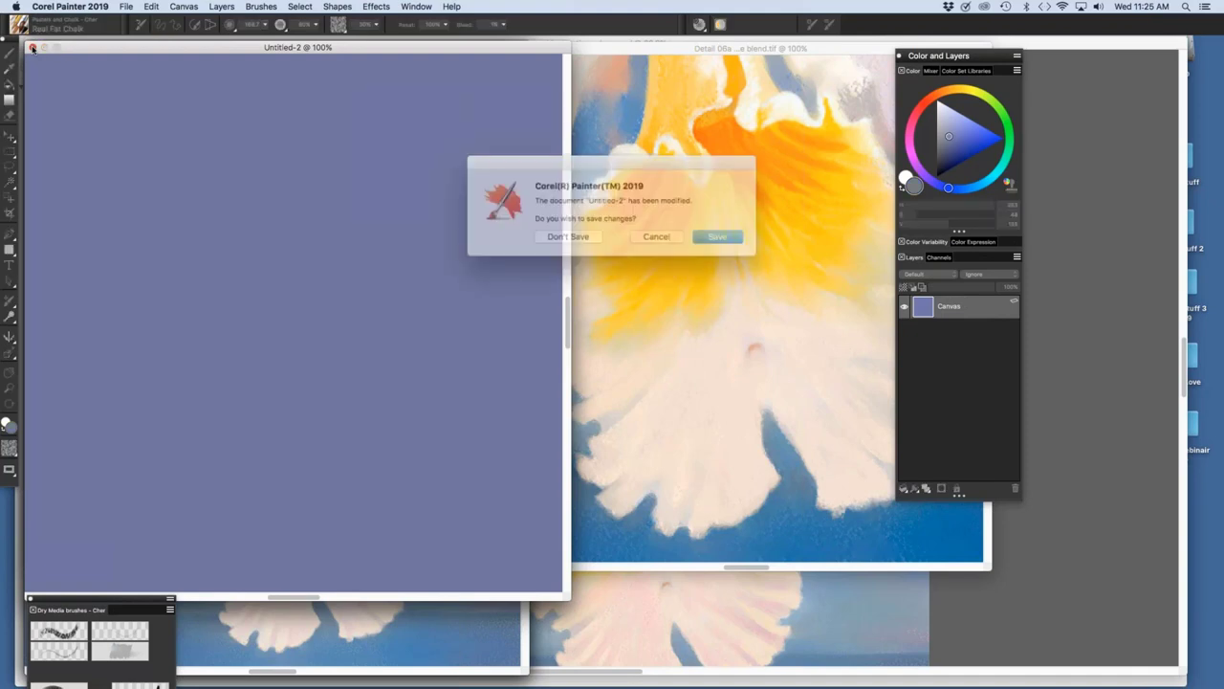
{"action": "left_click", "coordinate": [577, 235]}
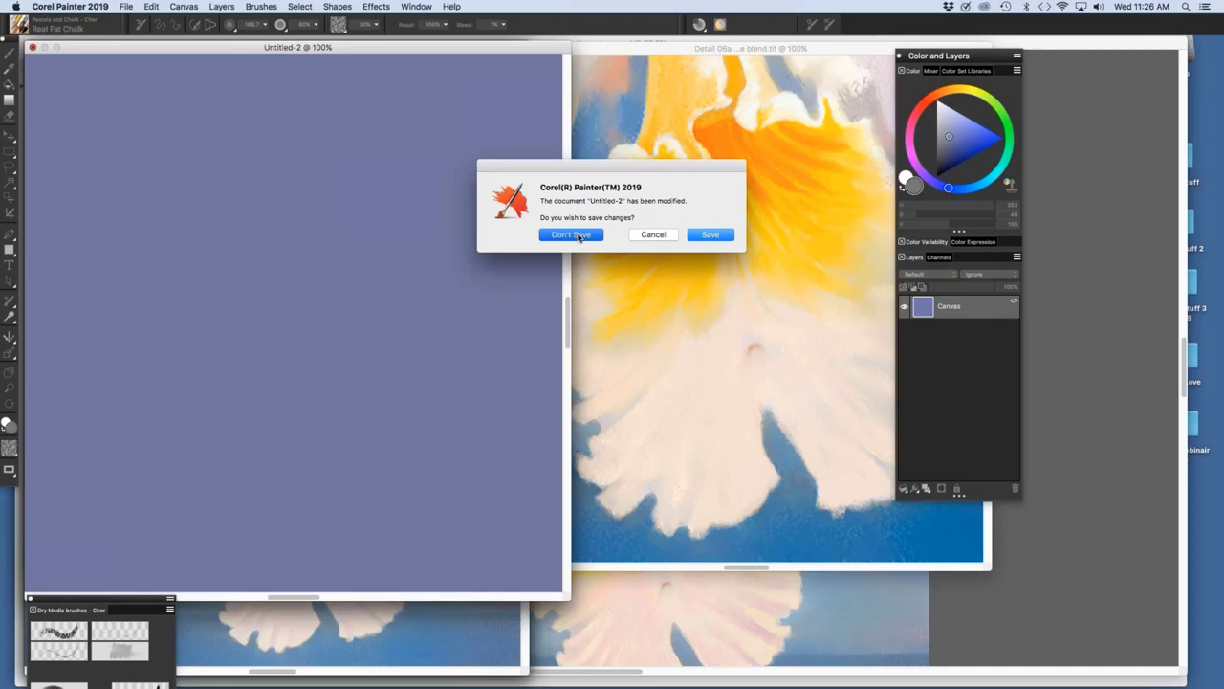
{"action": "left_click", "coordinate": [579, 236]}
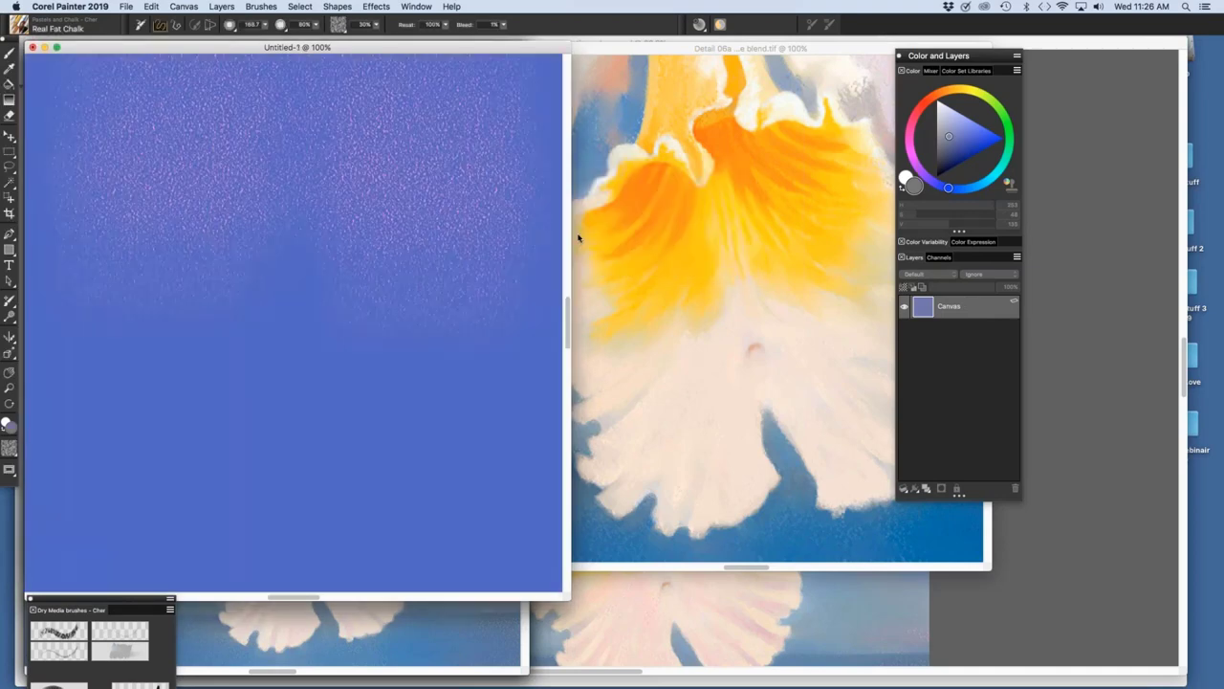
Bring 01 Floating orchid Sketch.tif to the front, and close both it and the blue Untitled-1 canvas without saving changes.
{"action": "left_click", "coordinate": [417, 6]}
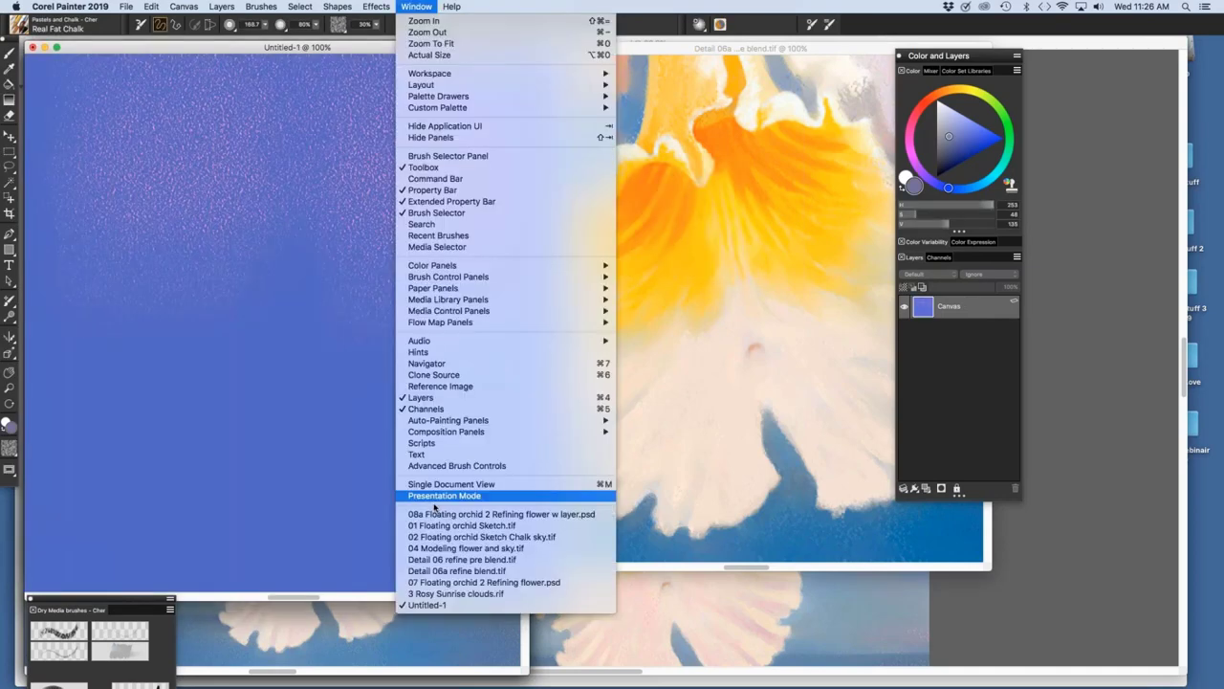
{"action": "left_click", "coordinate": [449, 525]}
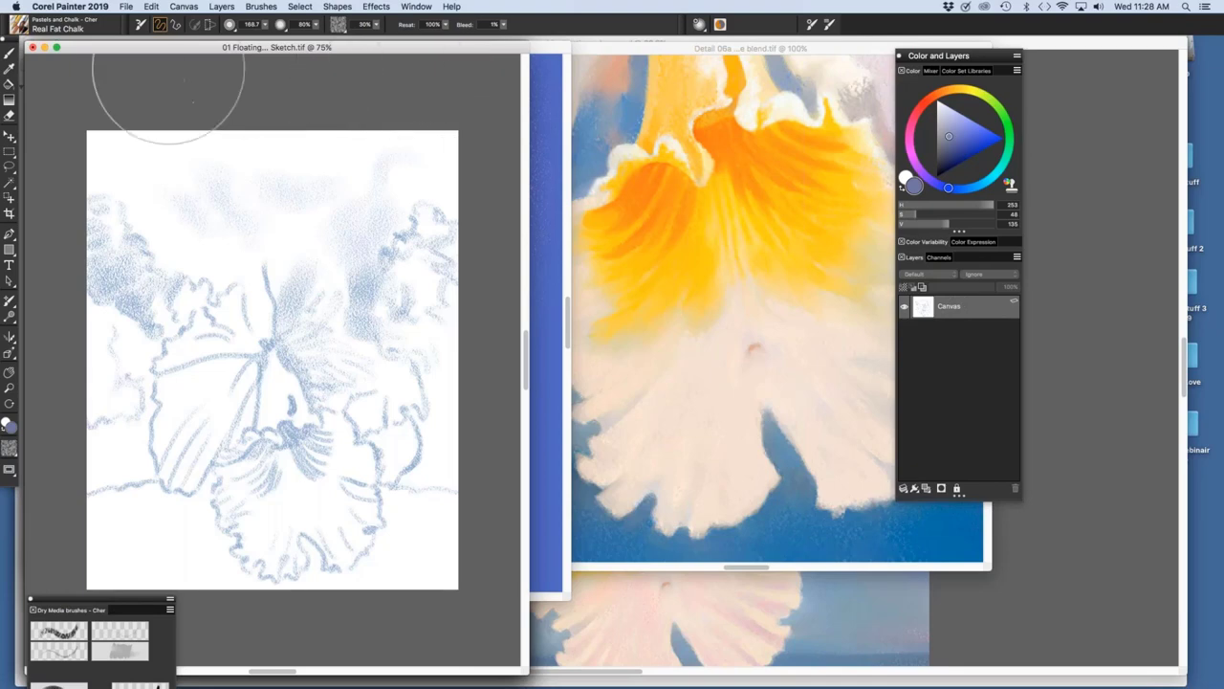
{"action": "left_click", "coordinate": [32, 48]}
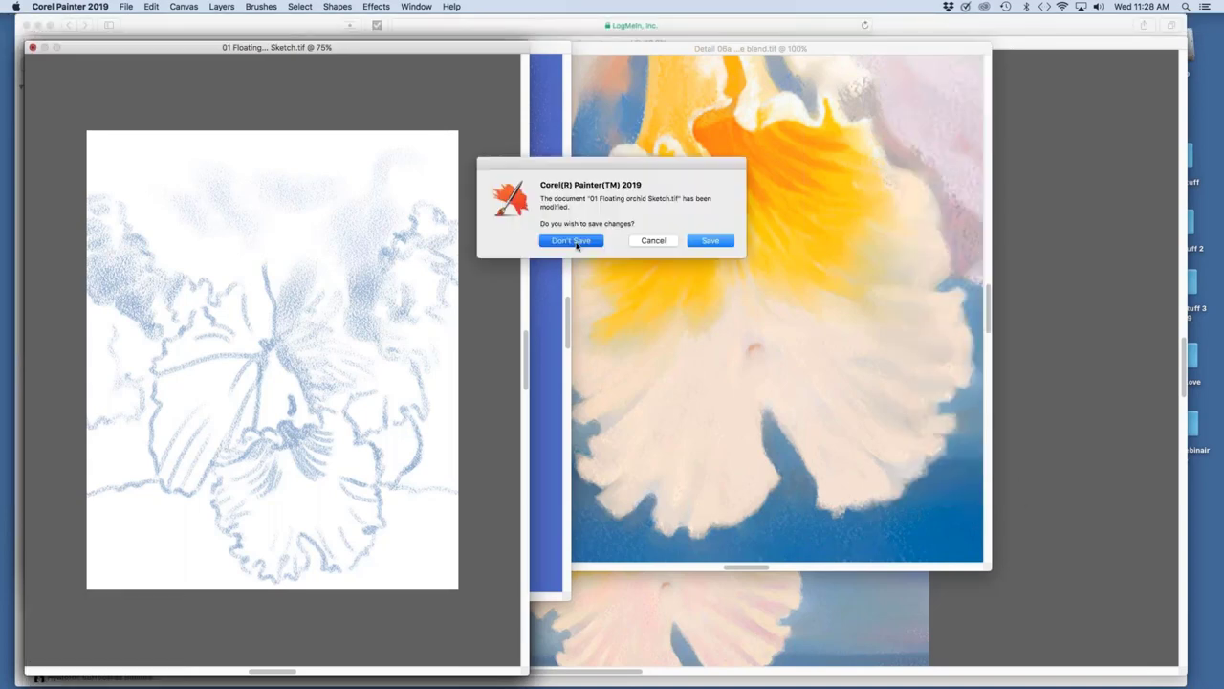
{"action": "left_click", "coordinate": [577, 243]}
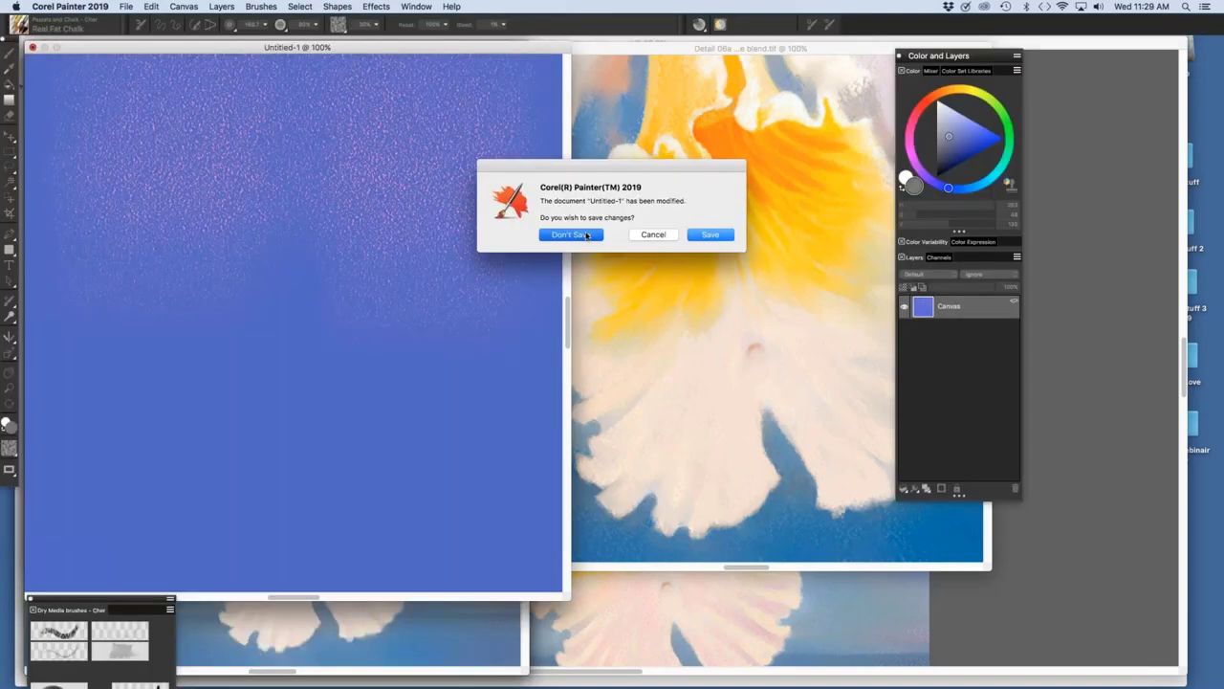
{"action": "left_click", "coordinate": [574, 234]}
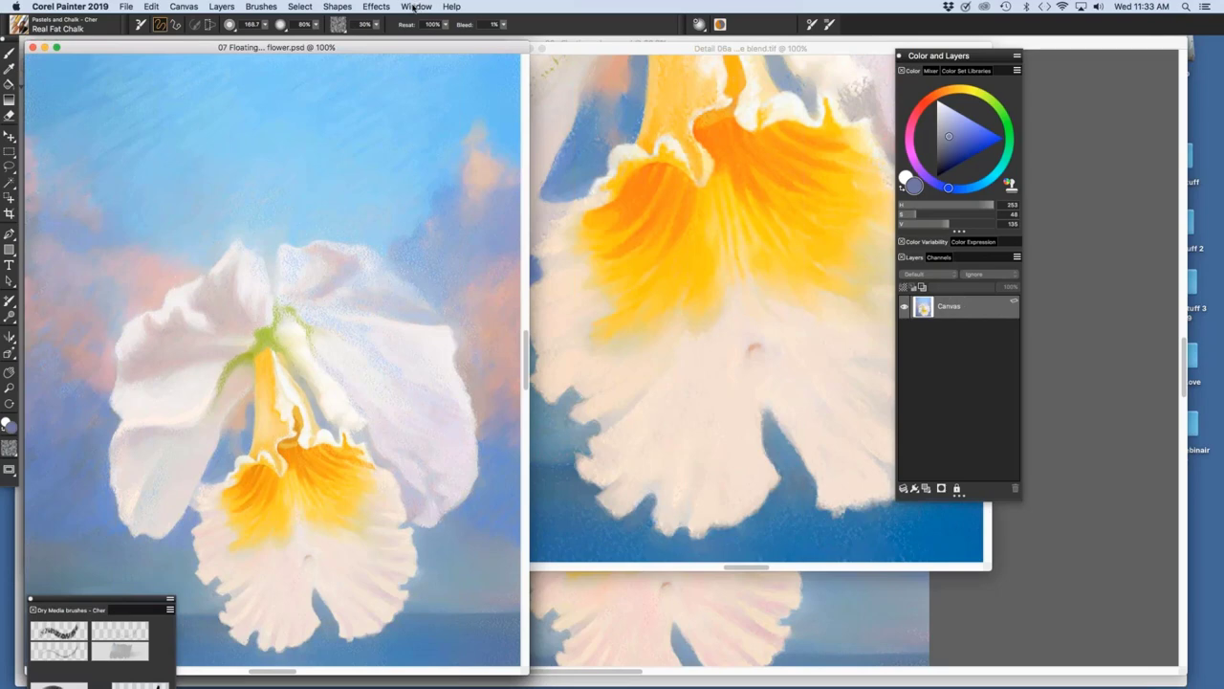
{"action": "left_click", "coordinate": [123, 7]}
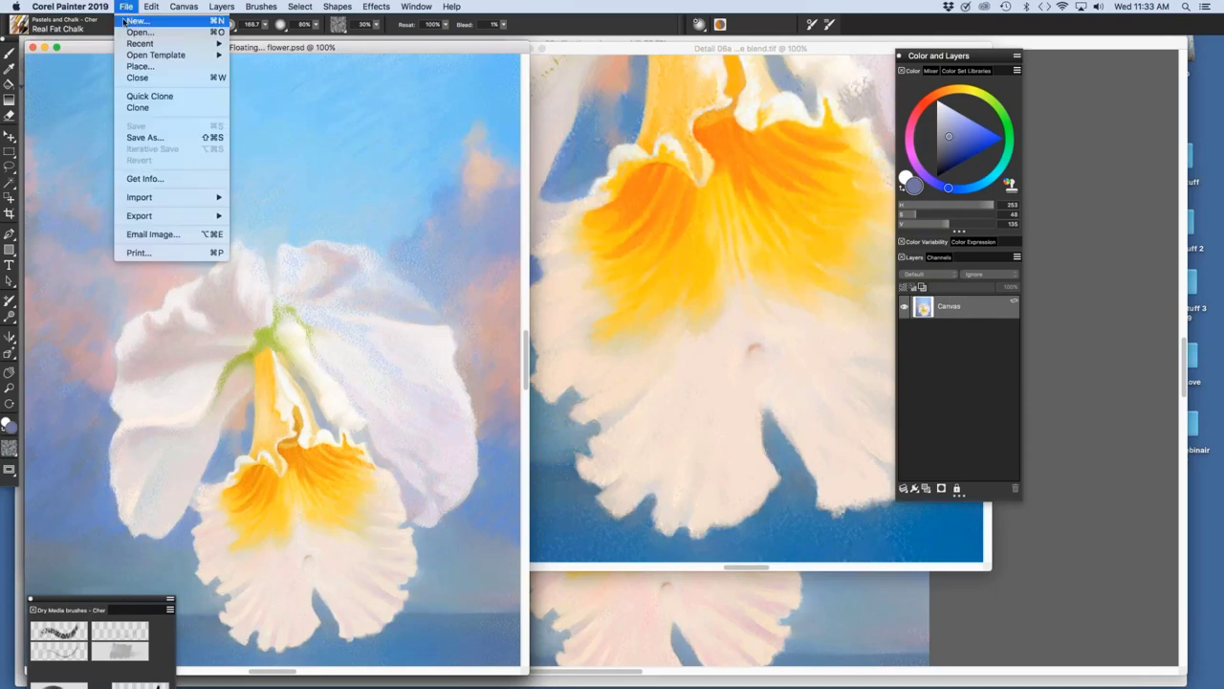
{"action": "left_click", "coordinate": [127, 21]}
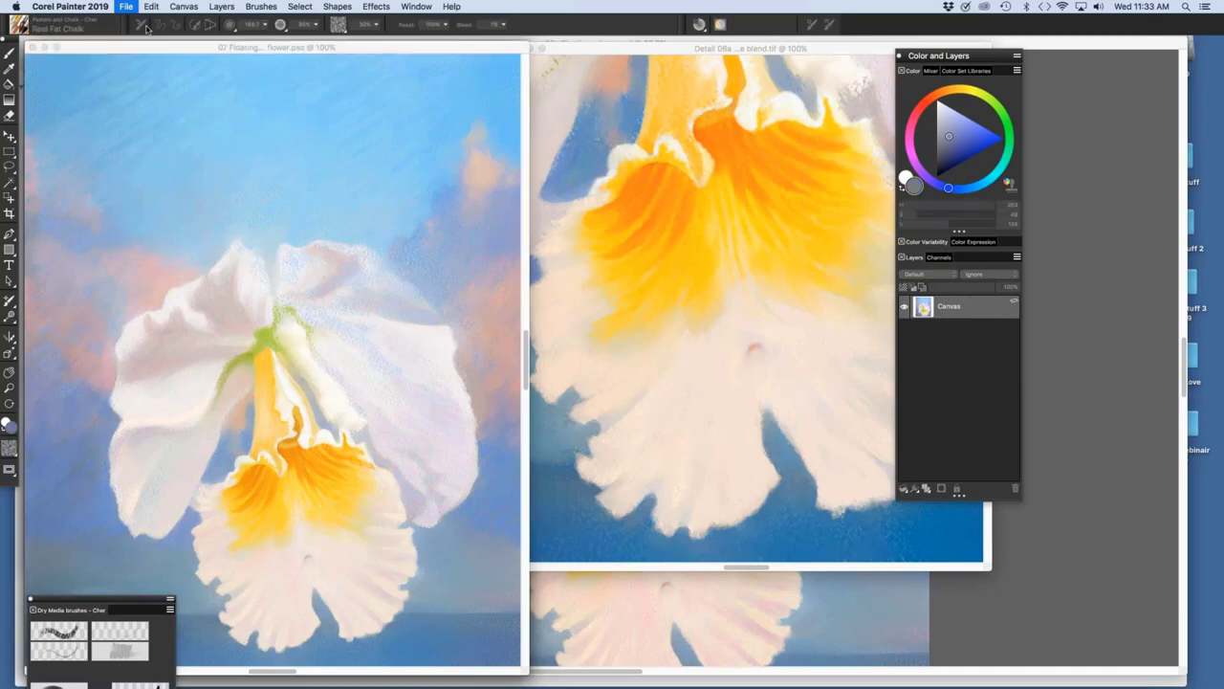
{"action": "left_click", "coordinate": [604, 240]}
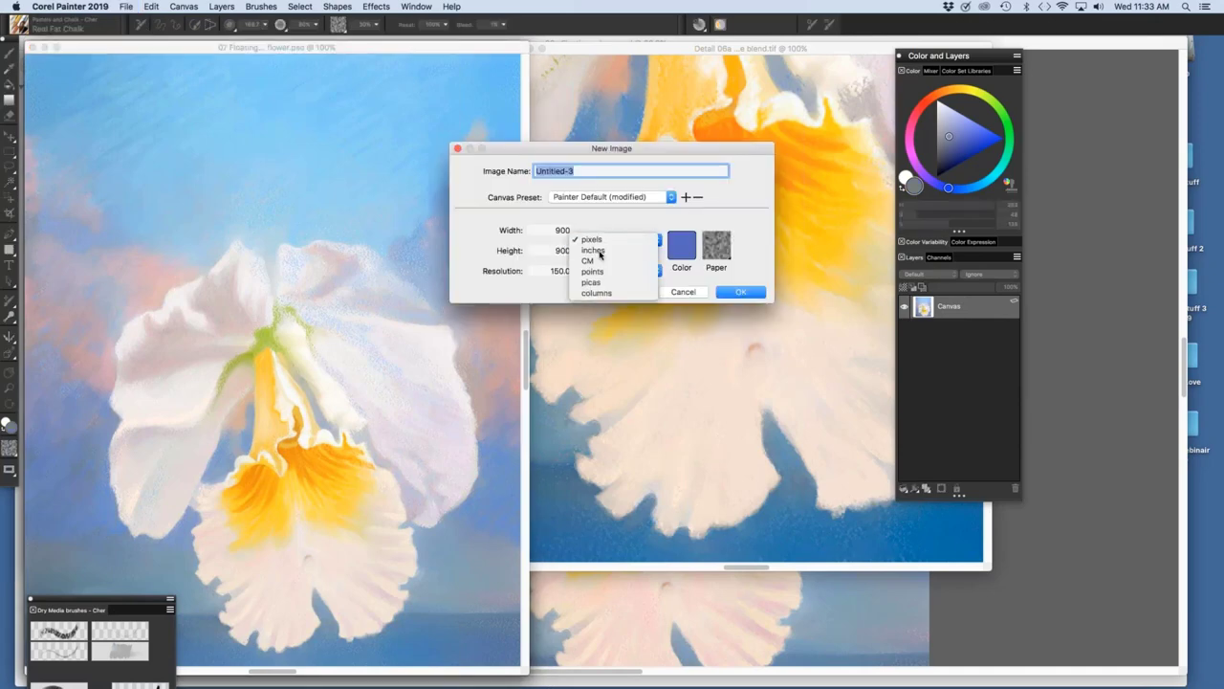
{"action": "left_click", "coordinate": [593, 251]}
{"action": "double_click", "coordinate": [563, 229]}
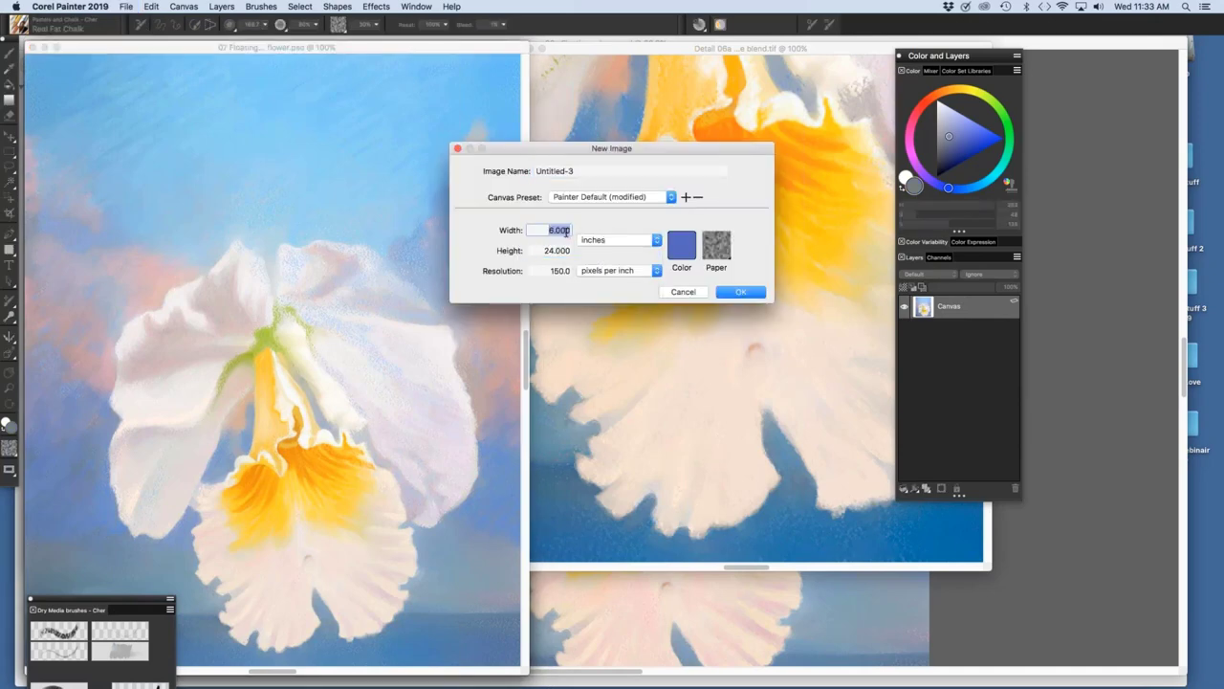
{"action": "type", "text": "18"}
{"action": "left_click", "coordinate": [684, 293]}
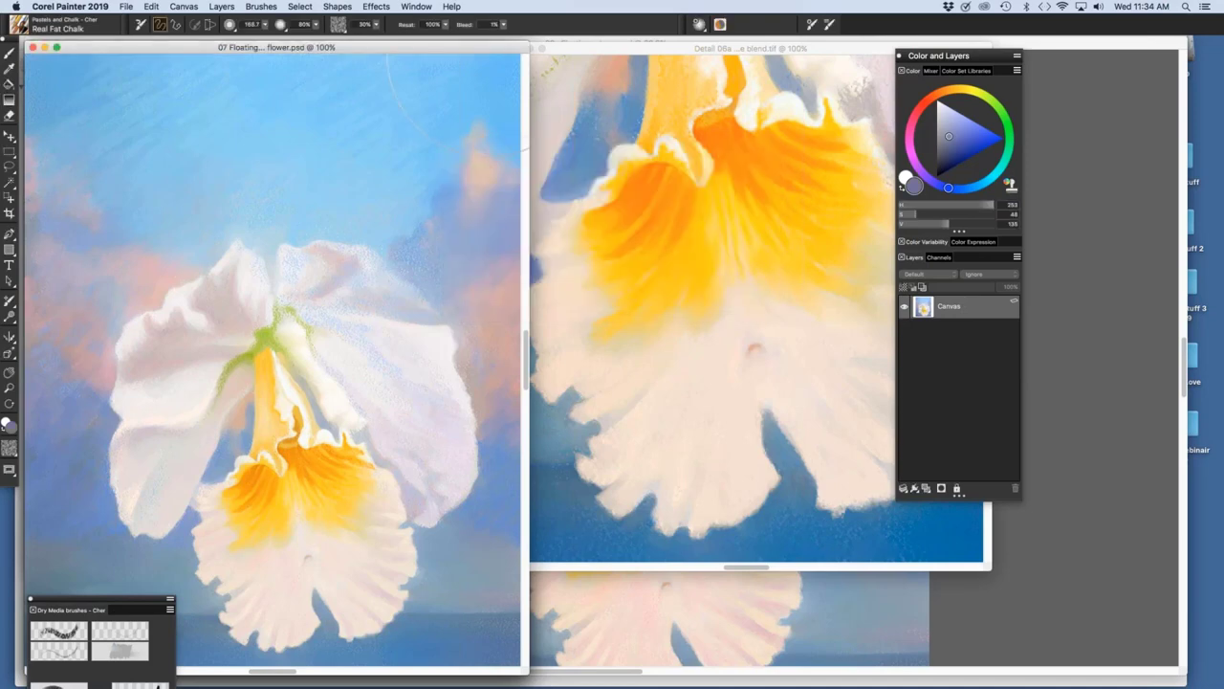
Bring 08a Floating orchid 2 Refining flower w layer.psd to the front, fit it to the window, and move the Color and Layers palette clear of the painting.
{"action": "left_click", "coordinate": [376, 24]}
{"action": "left_click", "coordinate": [386, 49]}
{"action": "left_click", "coordinate": [417, 6]}
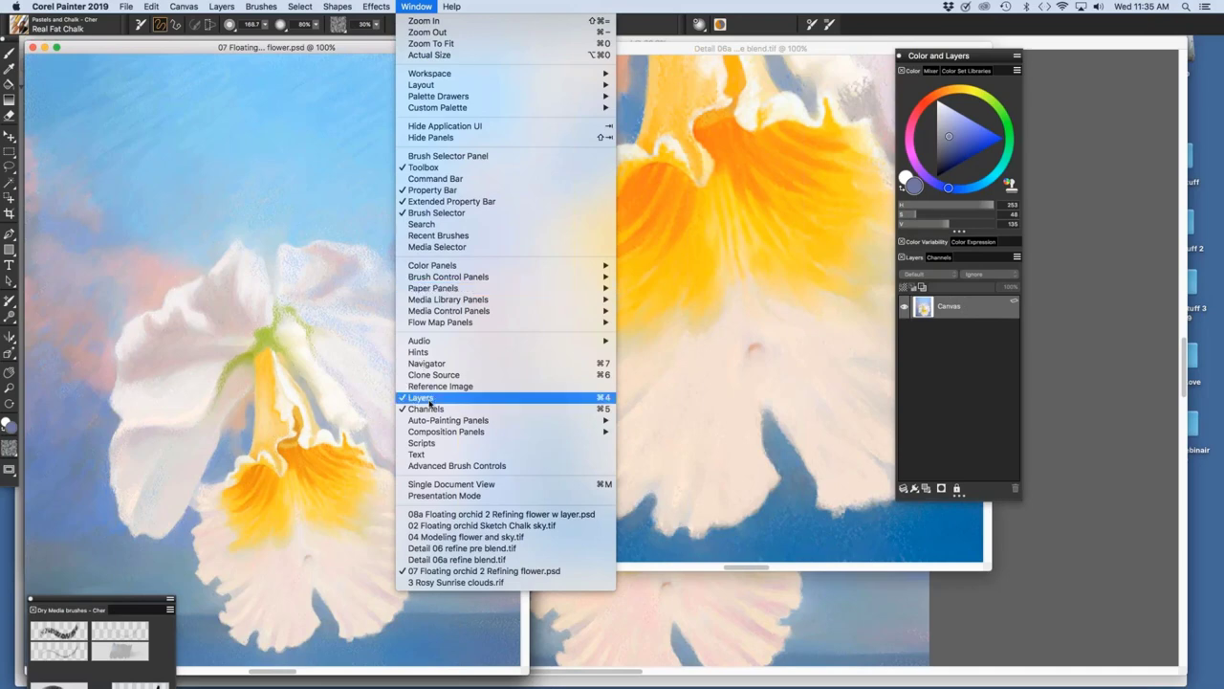
{"action": "left_click", "coordinate": [450, 525]}
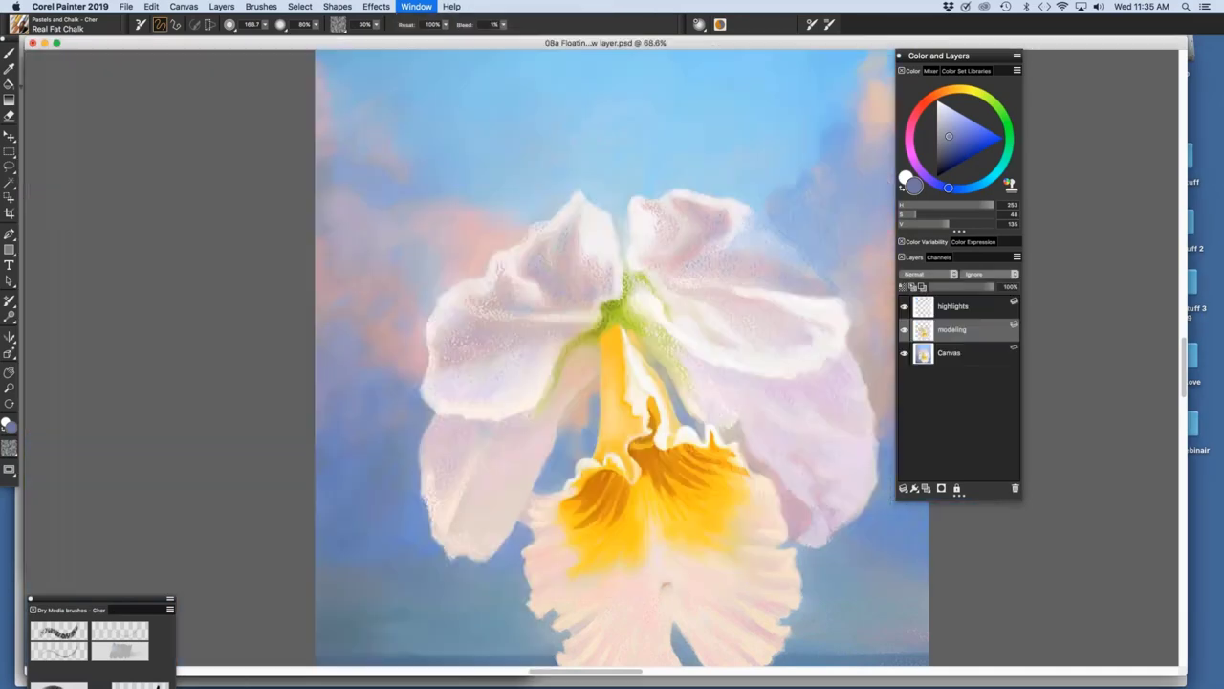
{"action": "key", "text": "super+0"}
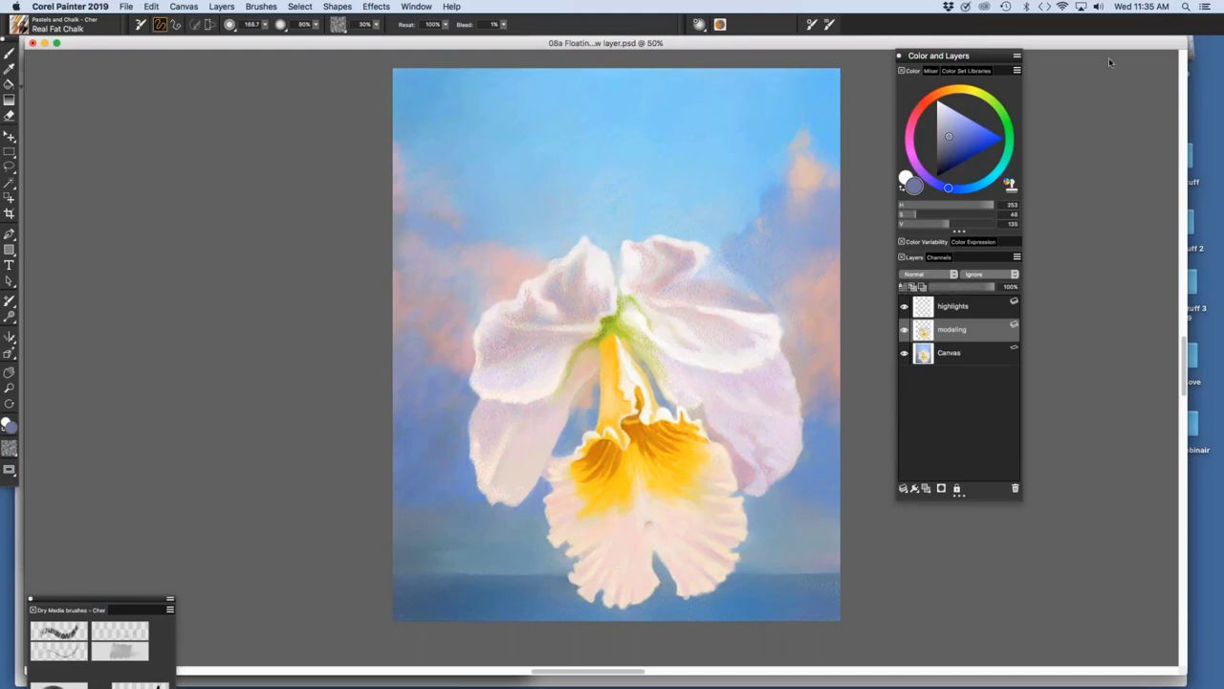
{"action": "left_click_drag", "start_coordinate": [948, 56], "coordinate": [1068, 59]}
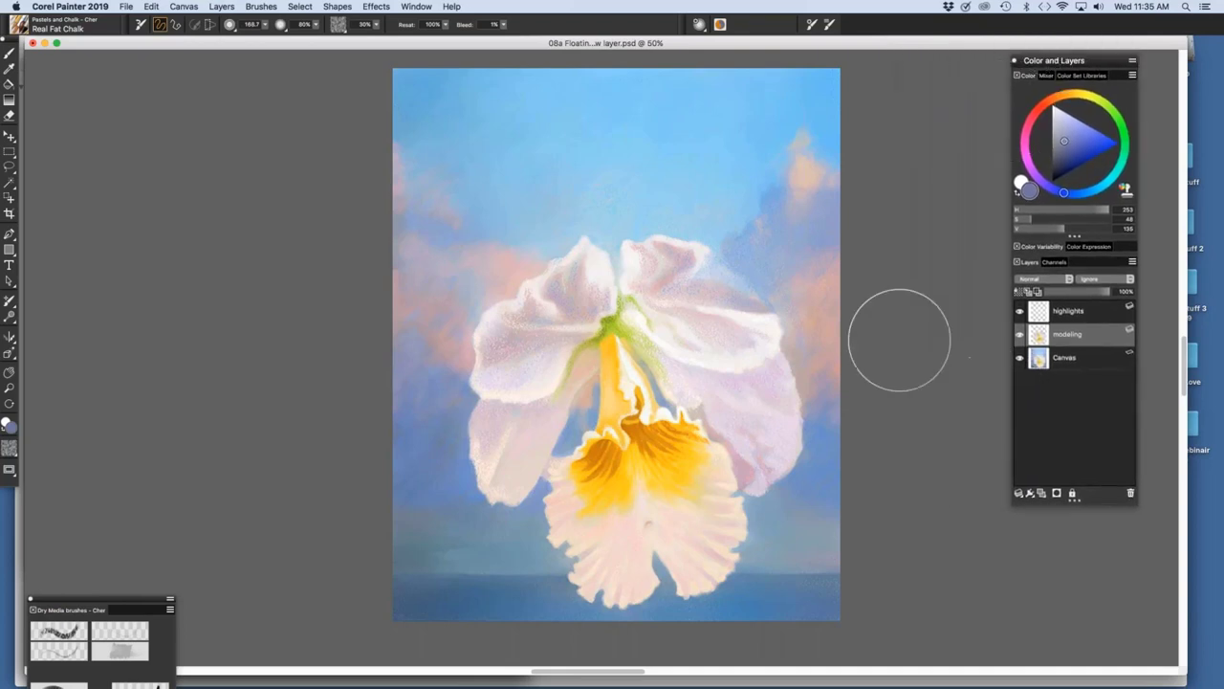
Toggle the modeling and highlights layers off and on to compare the flower, and isolate the modeling layer by hiding highlights and the Canvas.
{"action": "left_click", "coordinate": [1020, 335]}
{"action": "left_click", "coordinate": [1020, 335]}
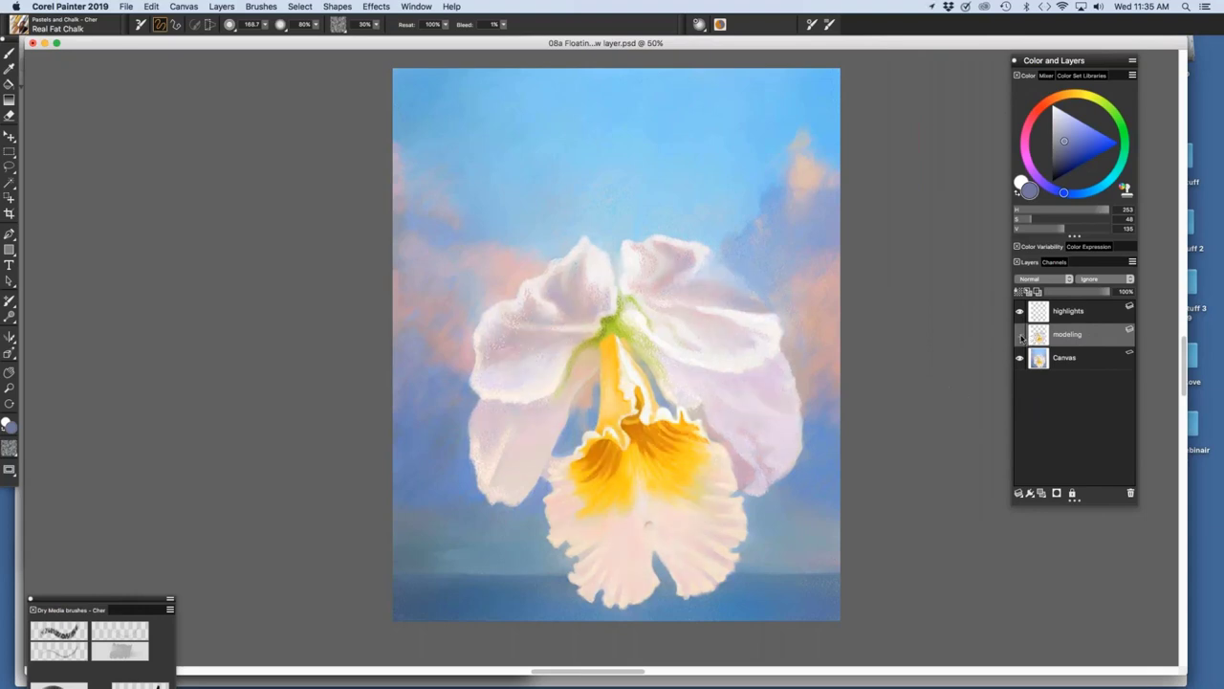
{"action": "left_click", "coordinate": [1020, 335]}
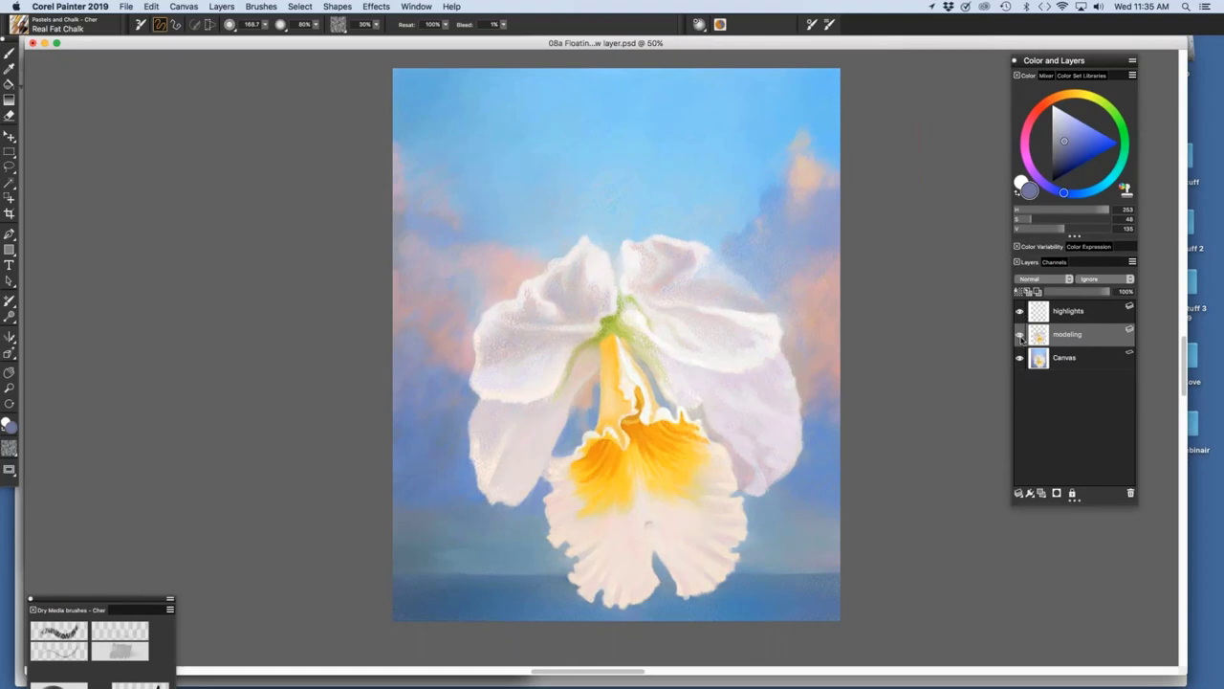
{"action": "left_click", "coordinate": [1020, 335]}
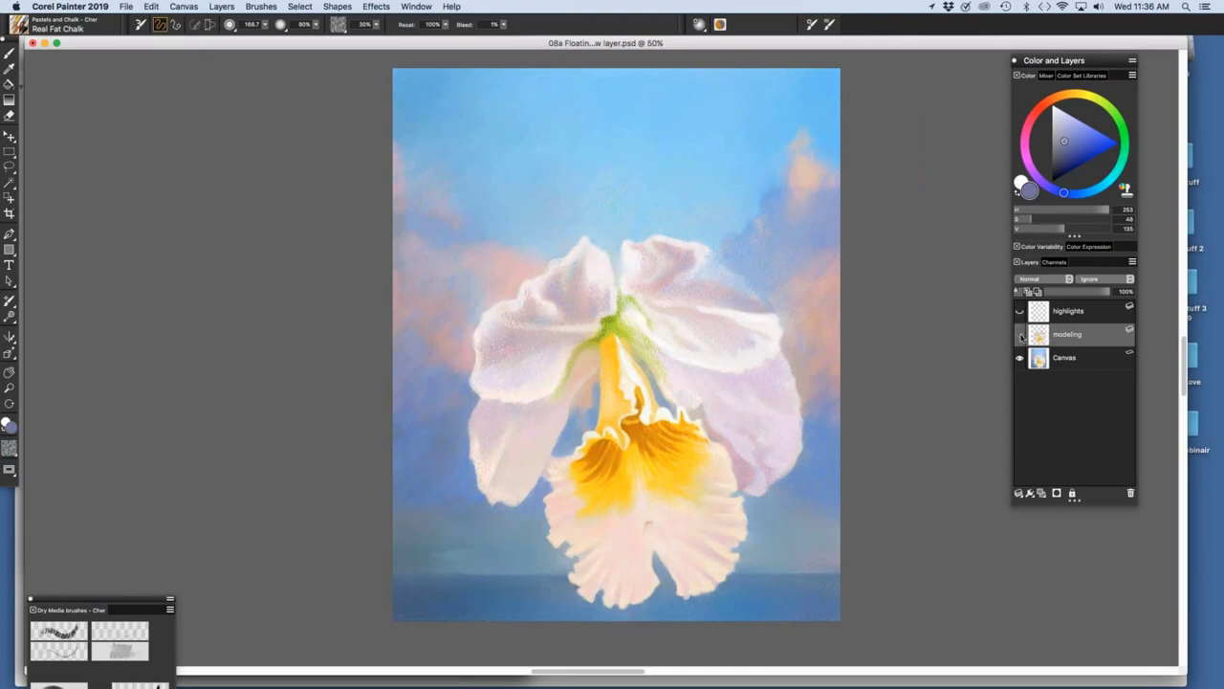
{"action": "left_click", "coordinate": [1019, 335]}
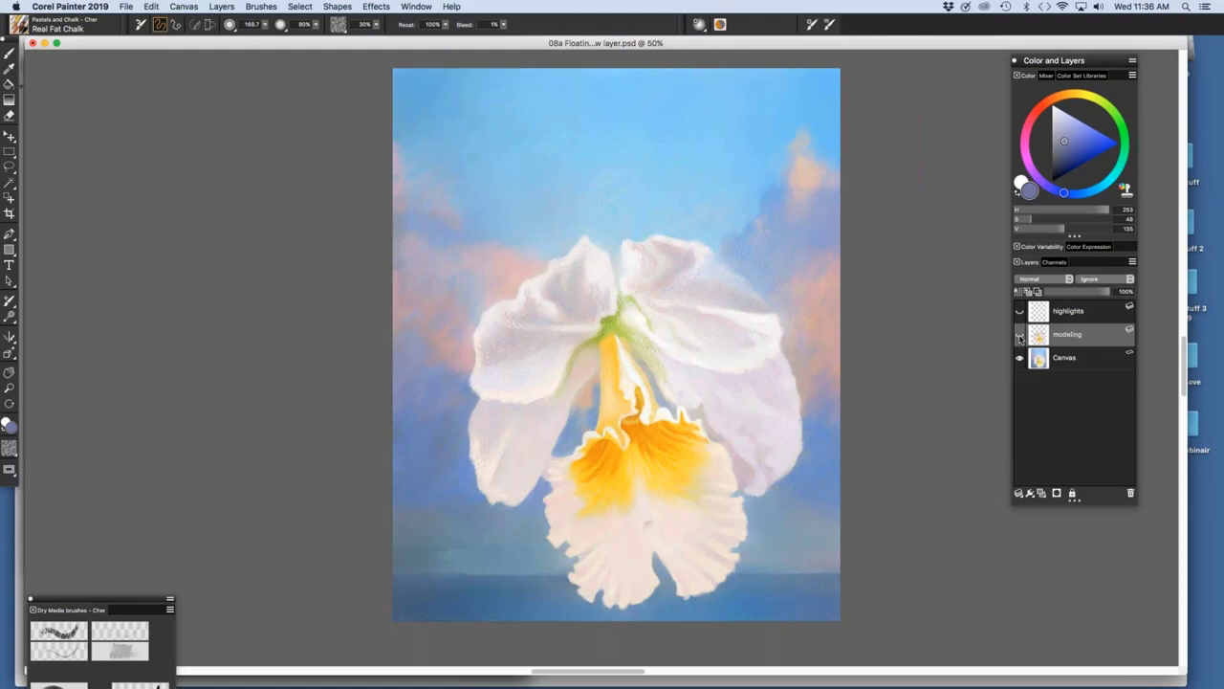
{"action": "left_click", "coordinate": [1019, 336]}
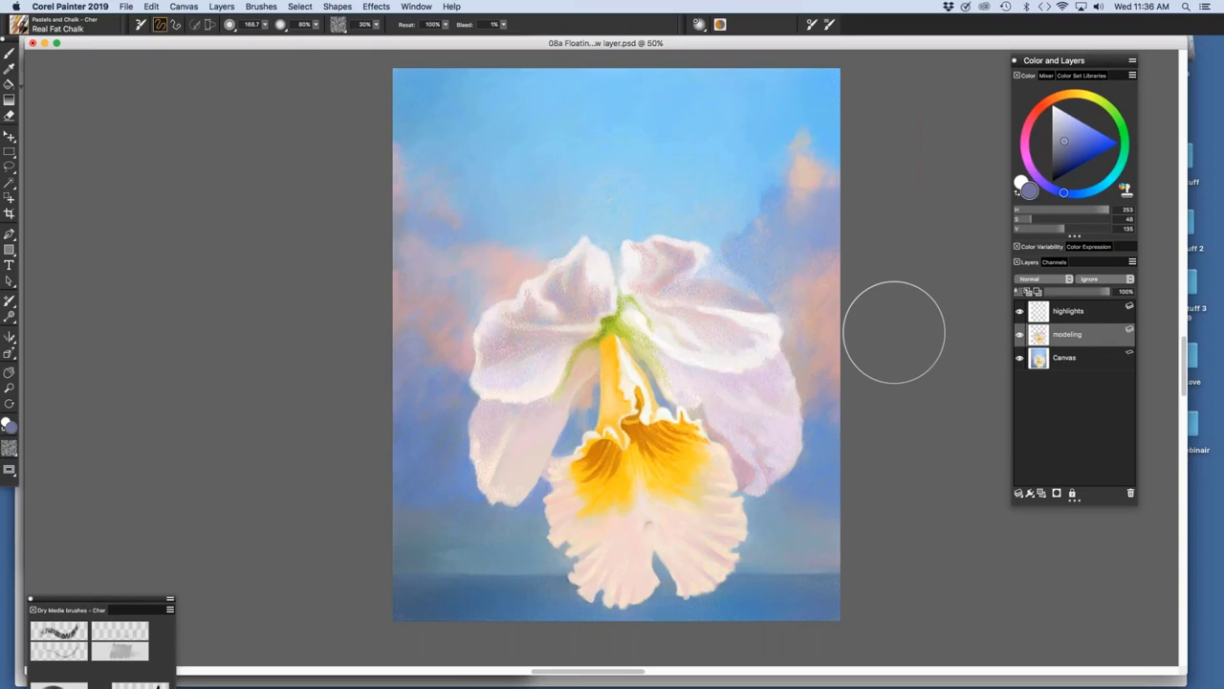
{"action": "left_click", "coordinate": [1021, 356]}
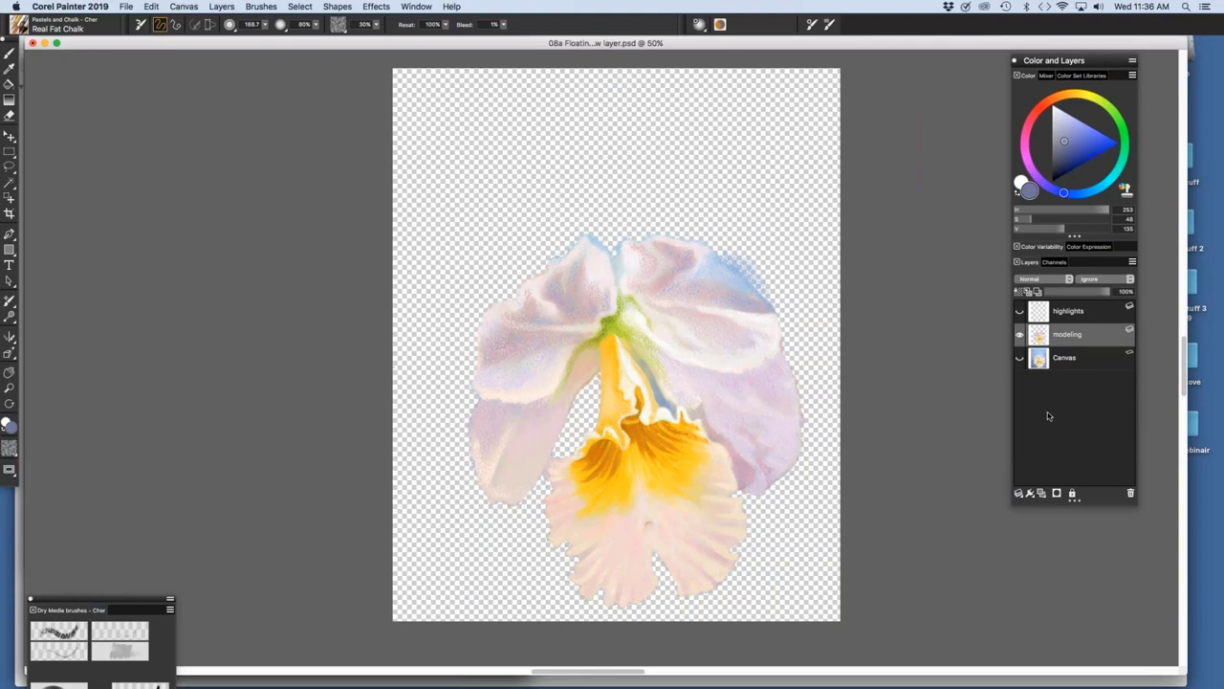
Show the Canvas and highlights layers again so the whole orchid painting is visible.
{"action": "left_click", "coordinate": [1020, 359]}
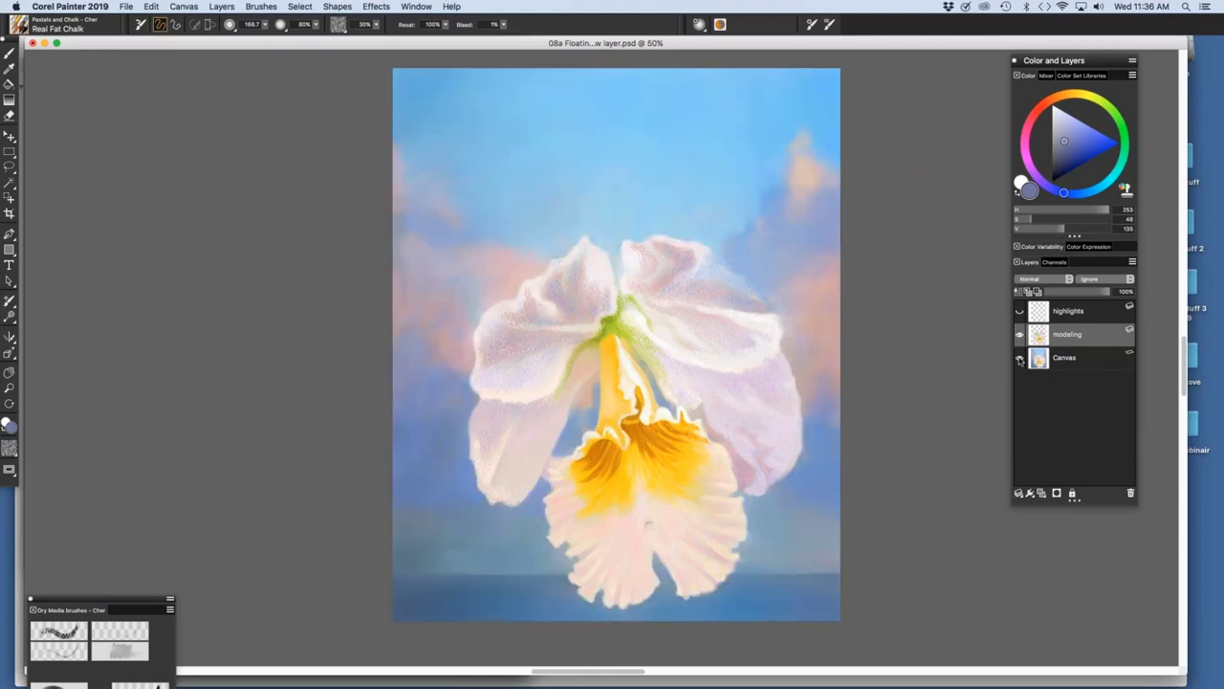
{"action": "left_click", "coordinate": [1019, 312]}
Bring 3 Rosy Sunrise clouds.rif to the front, enlarge its window to fit the painting, and raise the Dry Media brushes palette fully into view.
{"action": "left_click", "coordinate": [416, 6]}
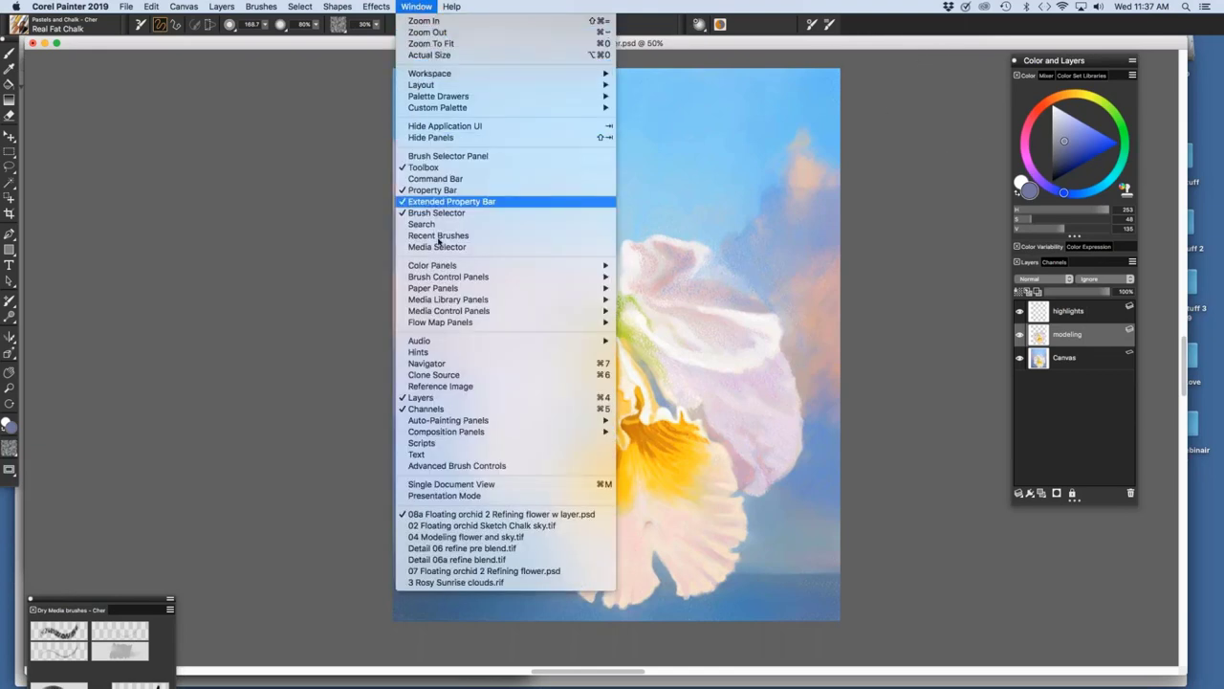
{"action": "left_click", "coordinate": [451, 583]}
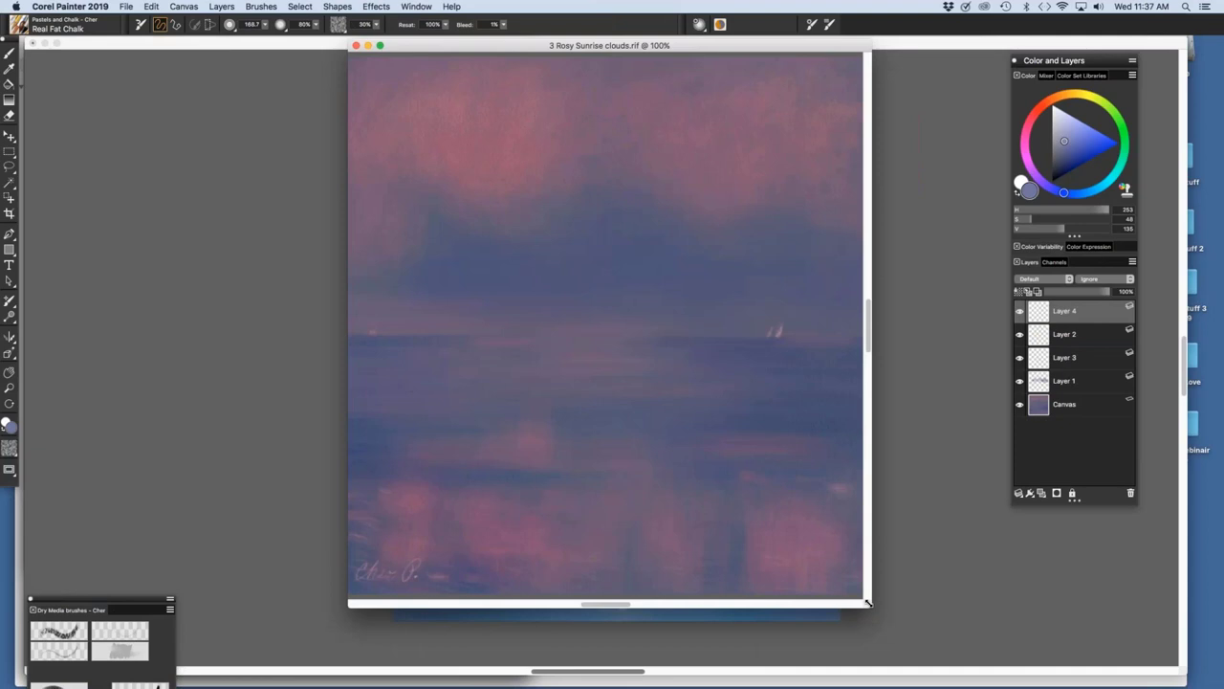
{"action": "left_click_drag", "start_coordinate": [868, 602], "coordinate": [909, 648]}
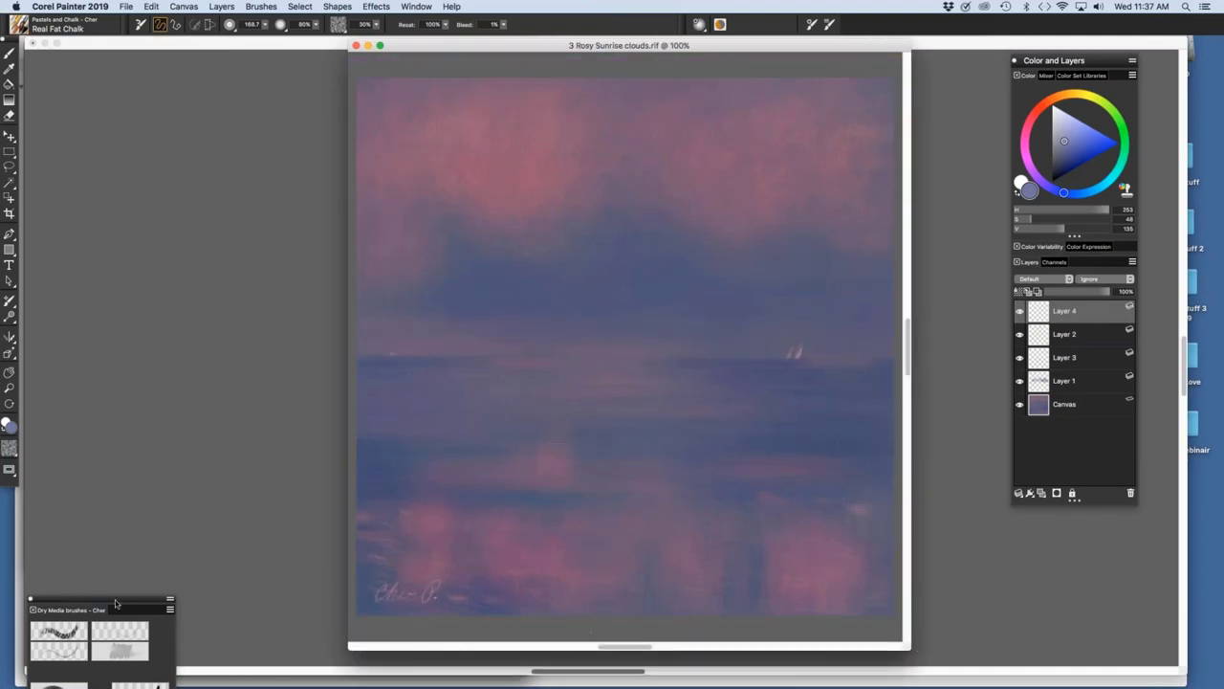
{"action": "left_click_drag", "start_coordinate": [115, 602], "coordinate": [115, 565]}
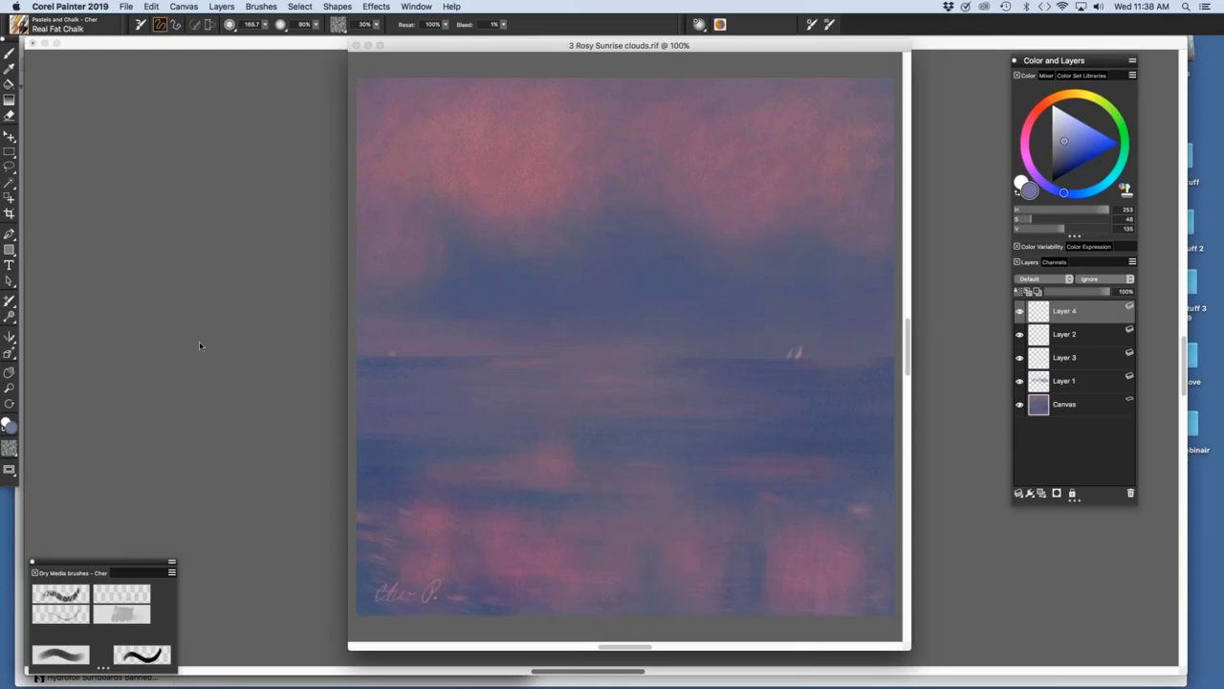
Open the Reference Image panel and place it in the empty area beside the sunrise painting, above the Dry Media brushes palette.
{"action": "left_click", "coordinate": [413, 7]}
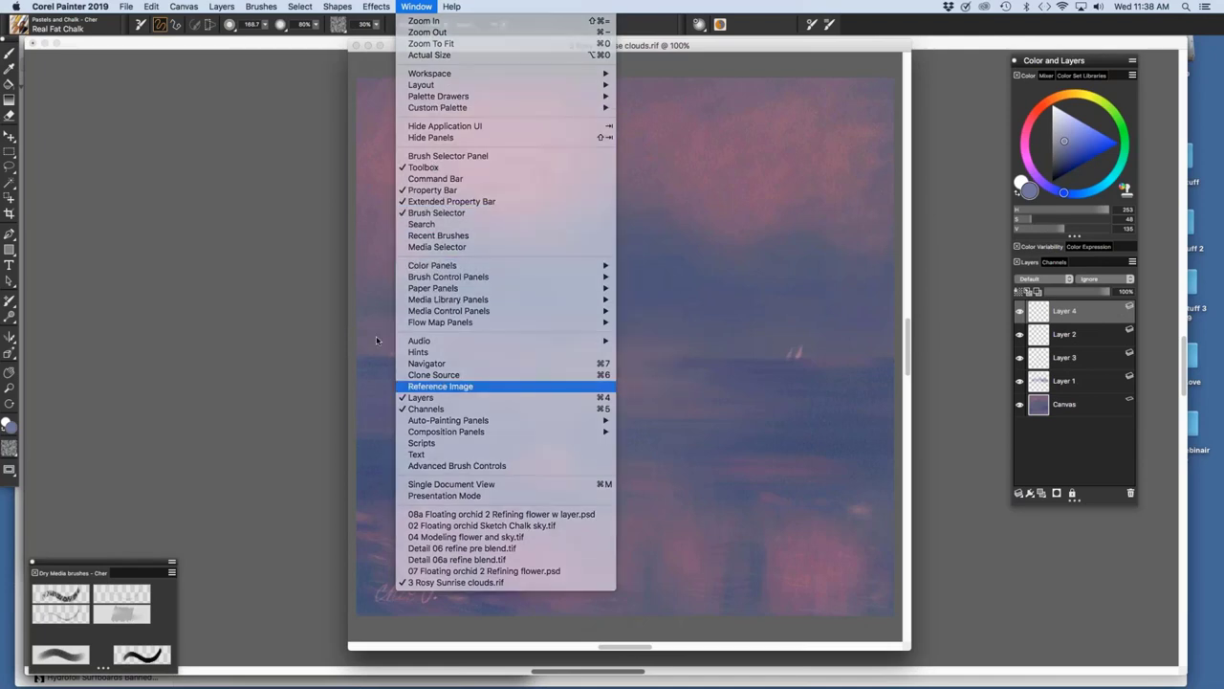
{"action": "key", "text": "Return"}
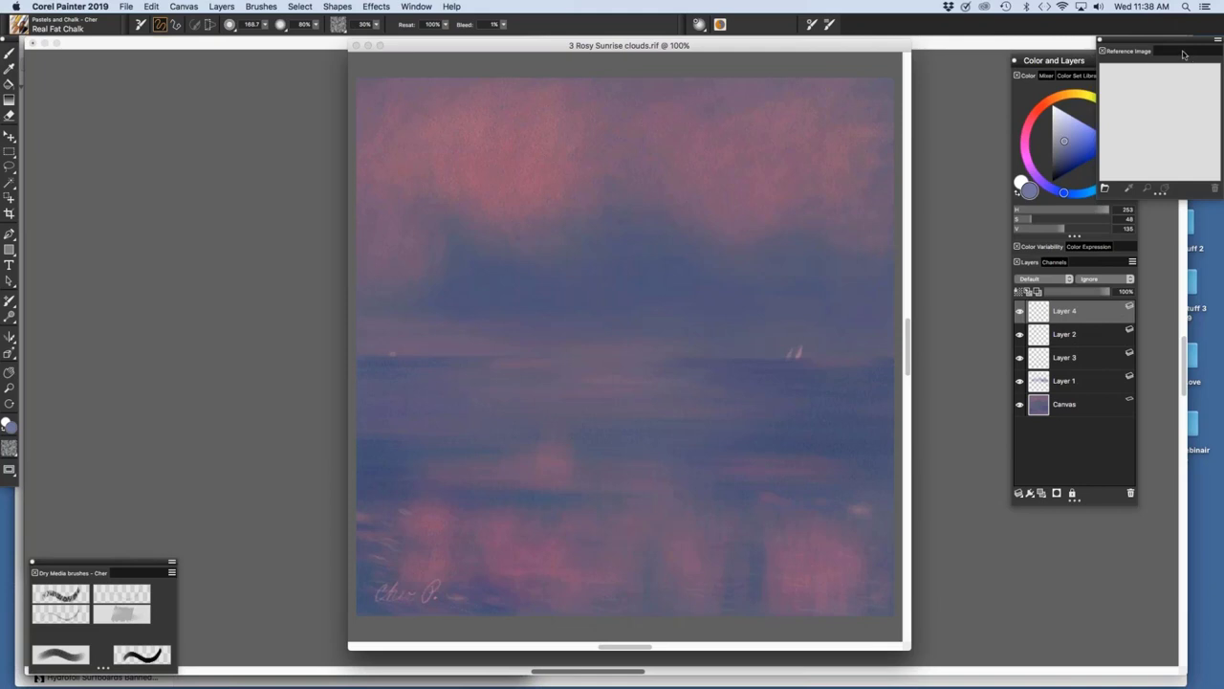
{"action": "key", "text": "super+Tab"}
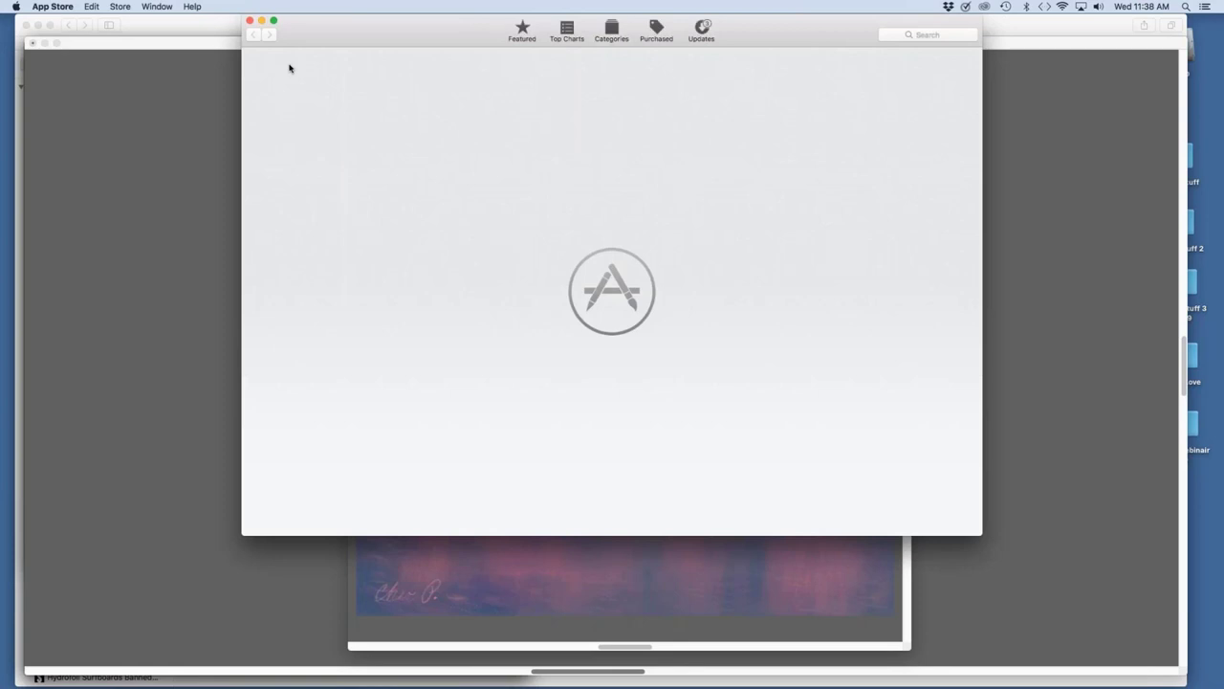
{"action": "key", "text": "super+Tab"}
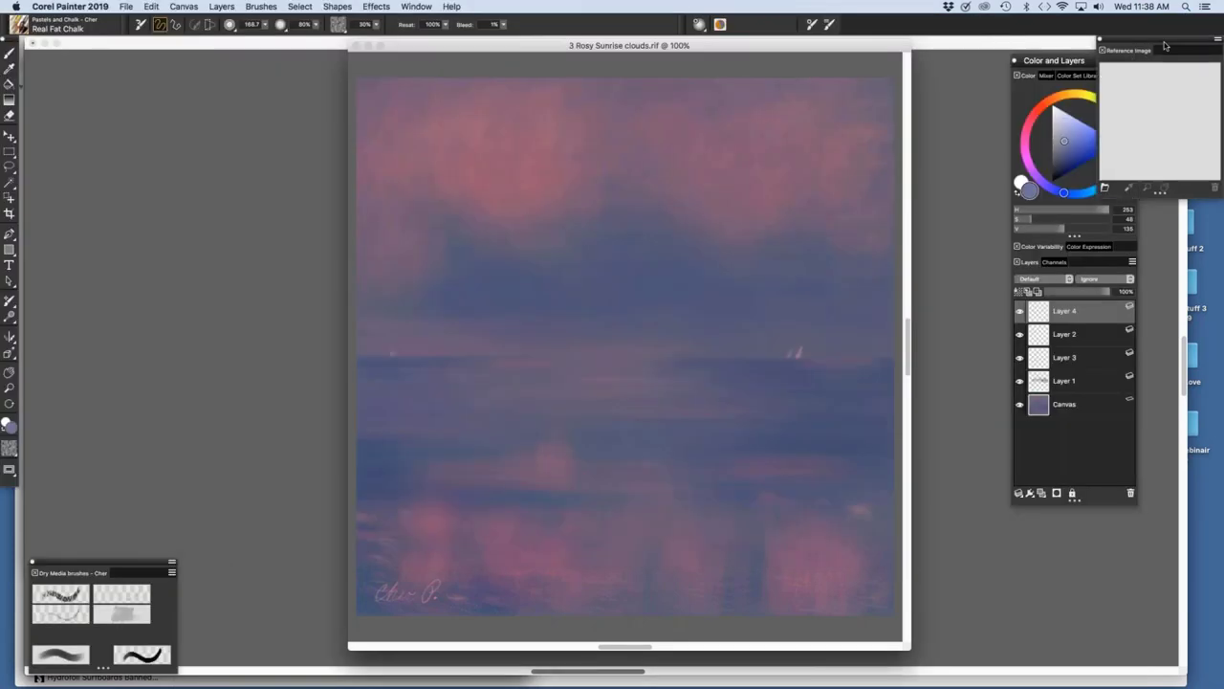
{"action": "left_click_drag", "start_coordinate": [794, 52], "coordinate": [123, 59]}
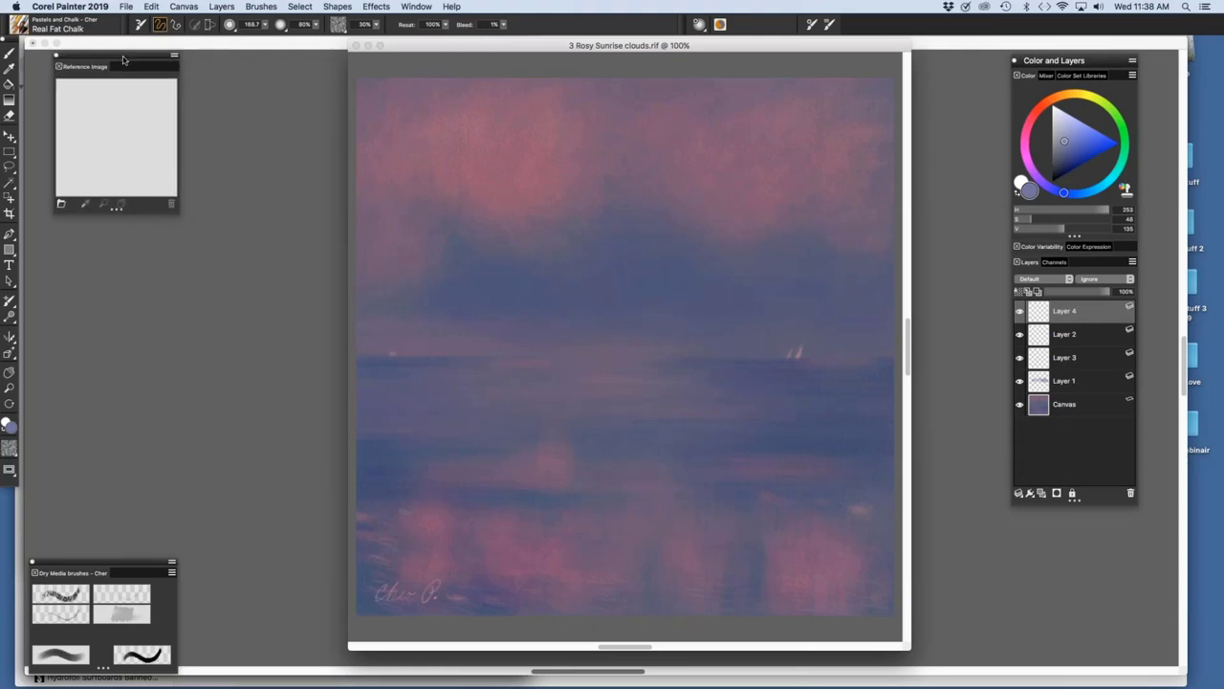
Load Sunrise brilliant OB_1884.jpg from the Painter Webinair 2-19 folder as the reference image.
{"action": "left_click", "coordinate": [61, 205]}
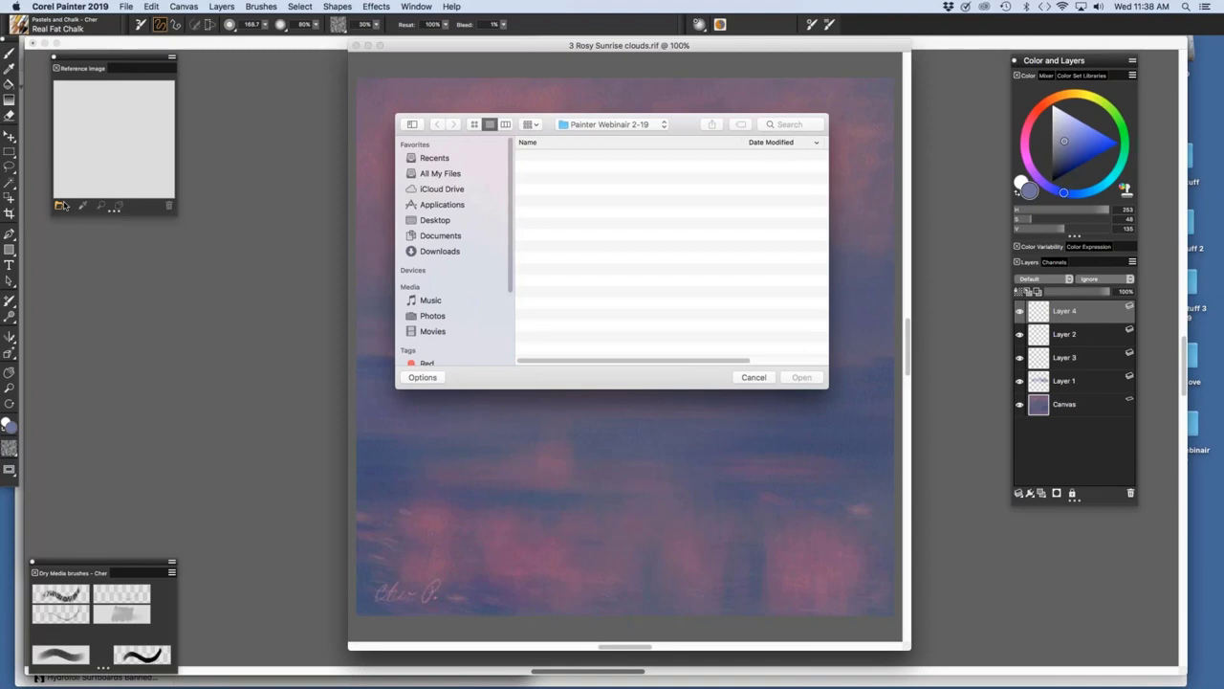
{"action": "left_click", "coordinate": [612, 125]}
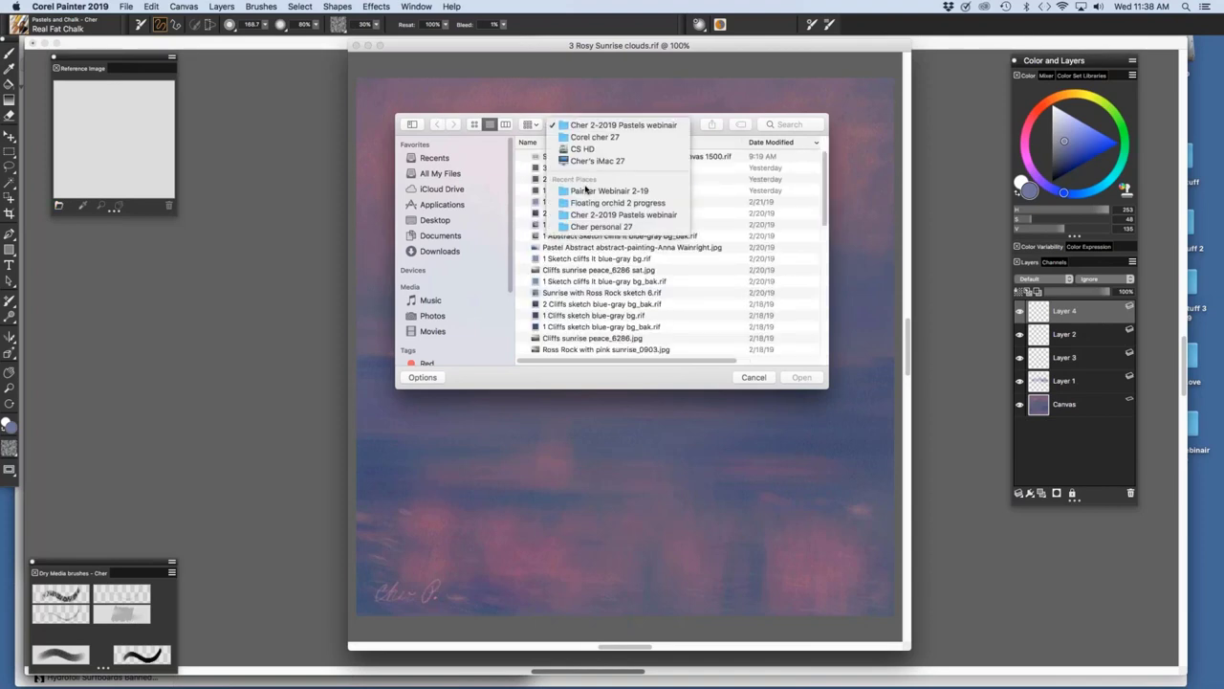
{"action": "left_click", "coordinate": [587, 191]}
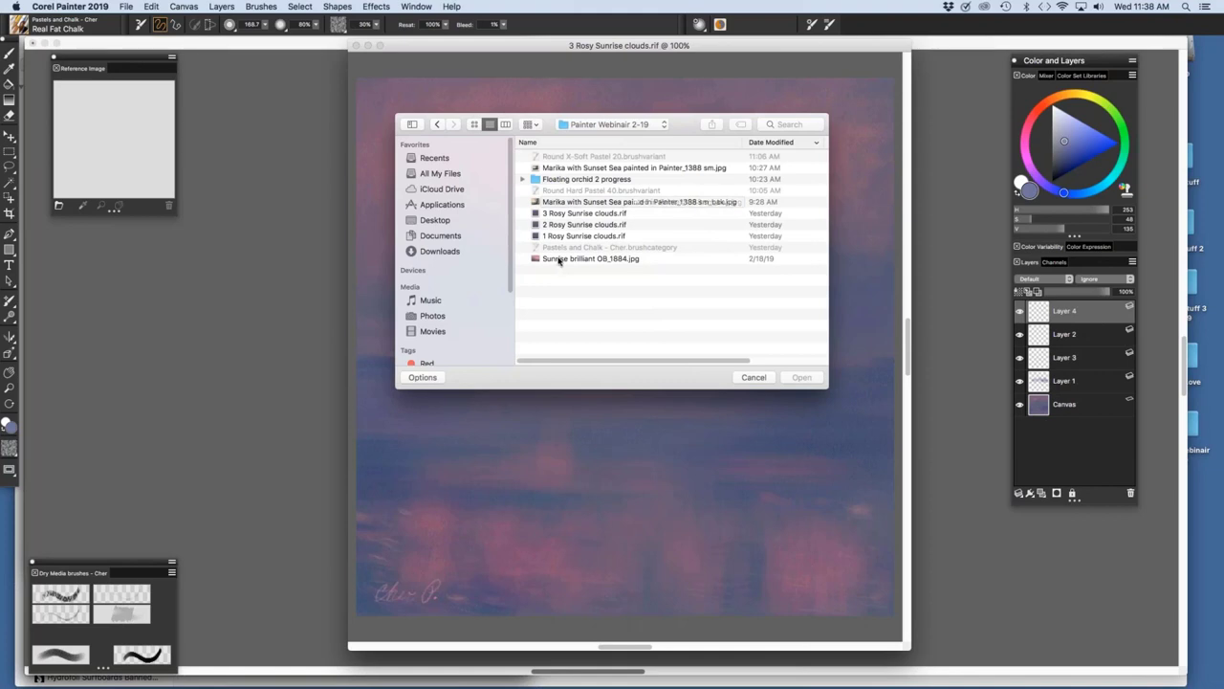
{"action": "left_click", "coordinate": [553, 260]}
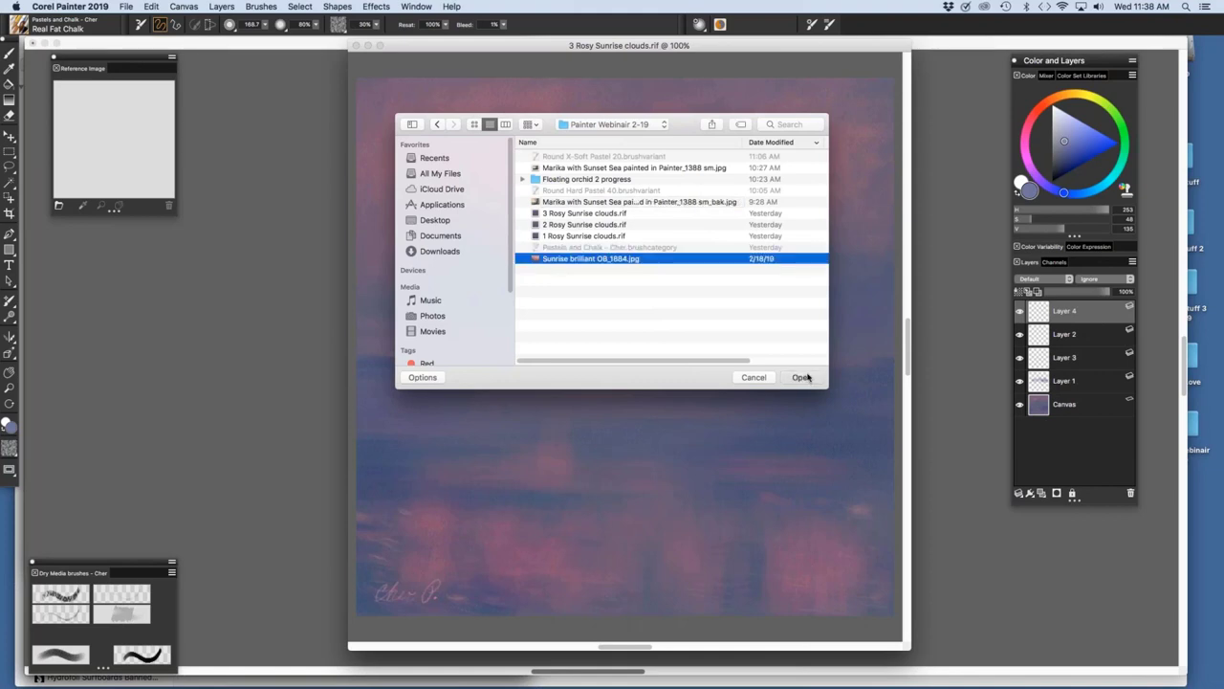
{"action": "left_click", "coordinate": [802, 376]}
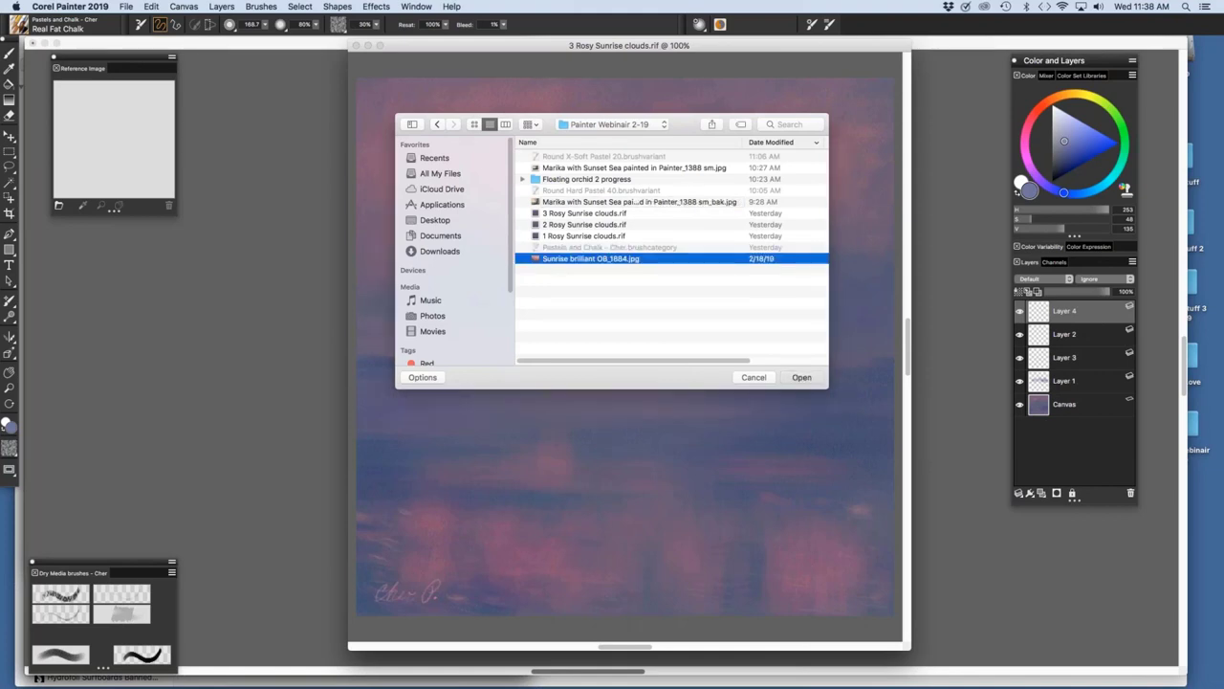
Enlarge the Reference Image panel and magnify the sunrise photo so the sky, sea and beach fill it.
{"action": "left_click", "coordinate": [172, 153]}
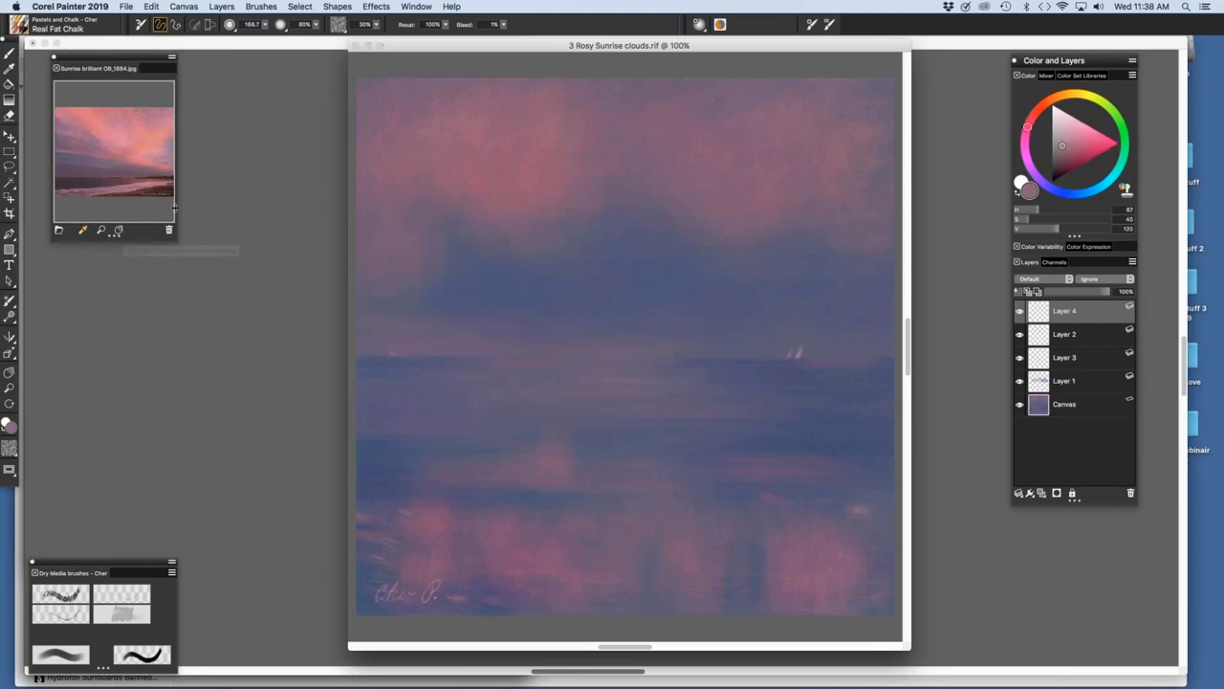
{"action": "left_click_drag", "start_coordinate": [175, 206], "coordinate": [287, 208]}
{"action": "left_click", "coordinate": [100, 230]}
{"action": "left_click", "coordinate": [252, 211]}
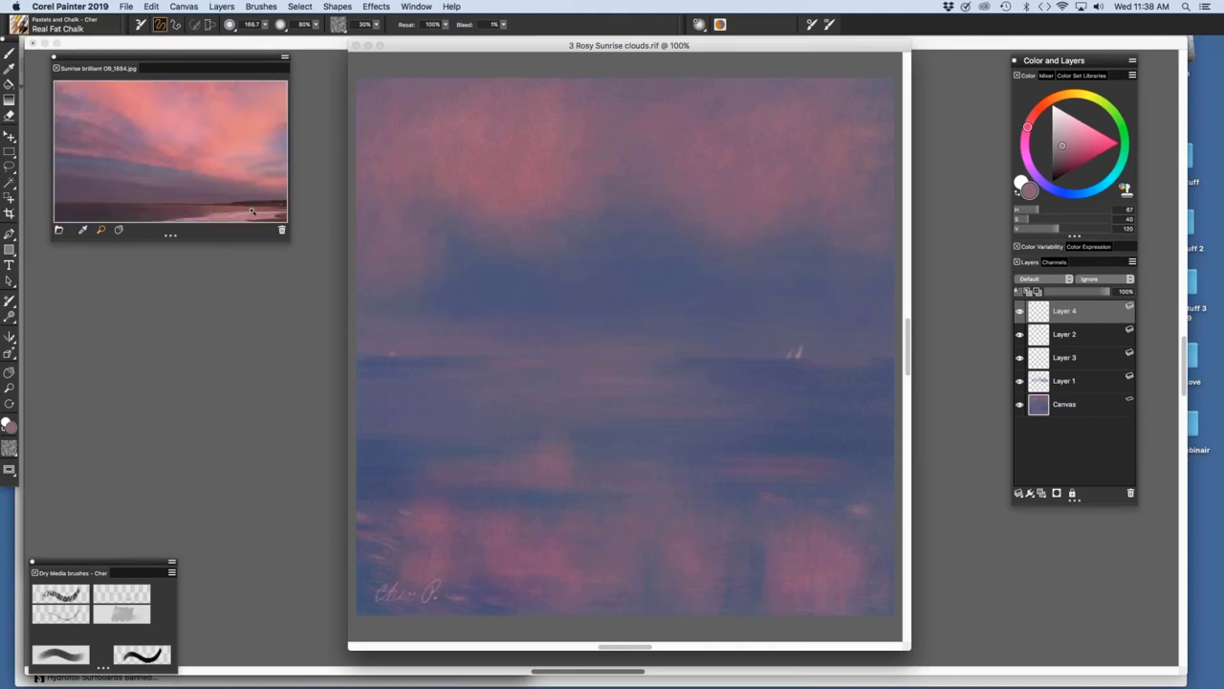
{"action": "left_click_drag", "start_coordinate": [170, 236], "coordinate": [173, 291]}
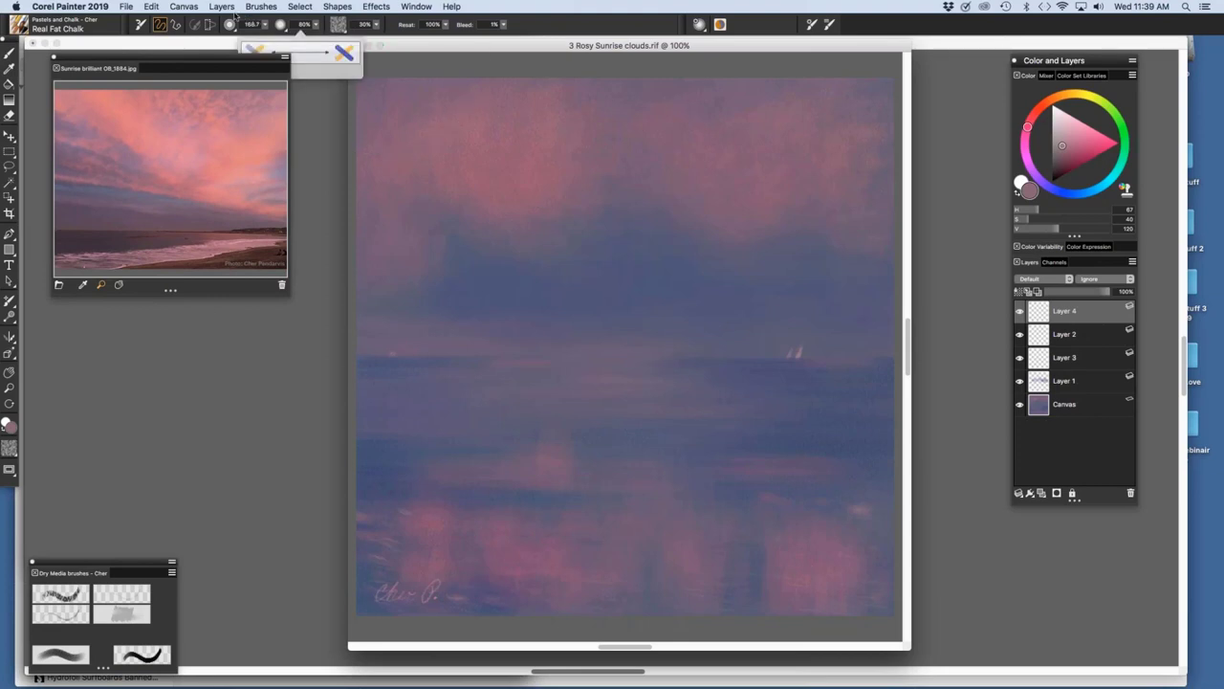
{"action": "left_click", "coordinate": [417, 6]}
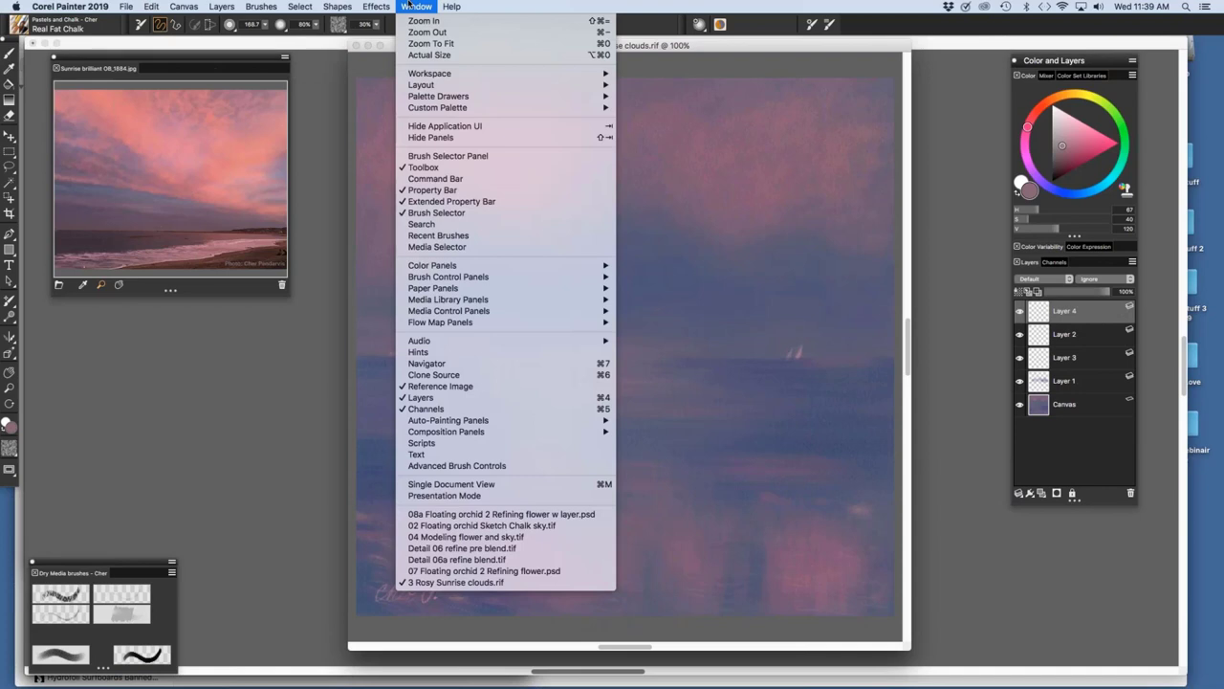
{"action": "mouse_move", "coordinate": [126, 7]}
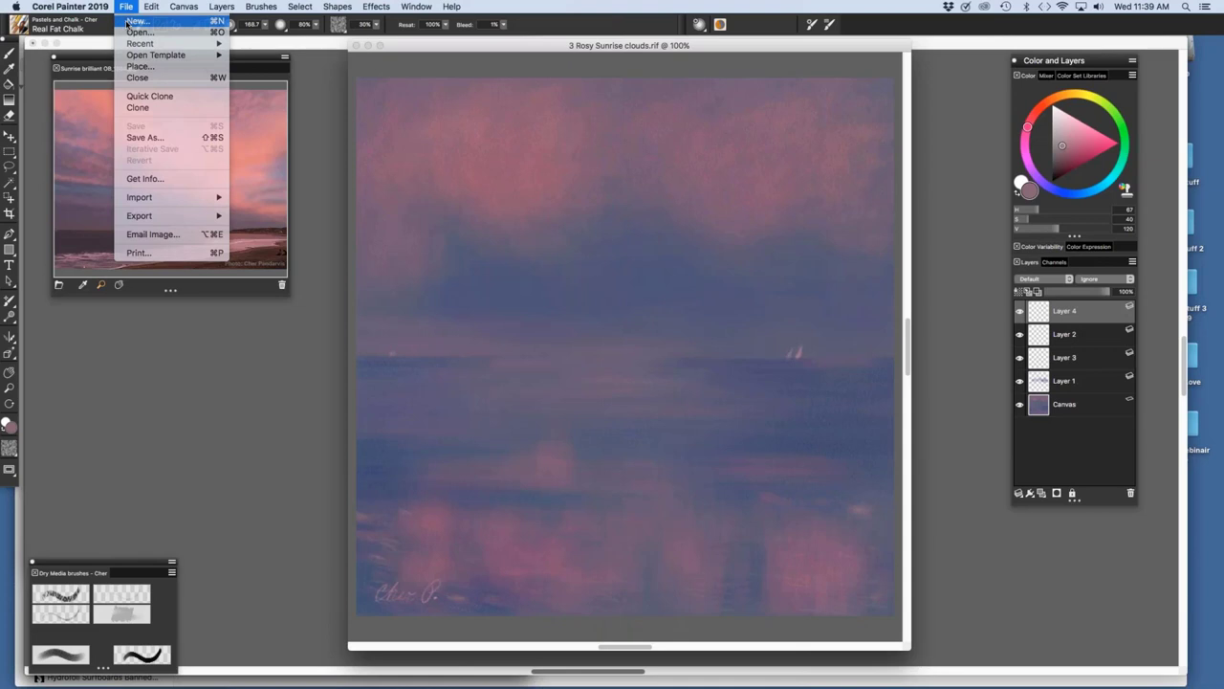
{"action": "left_click", "coordinate": [134, 21]}
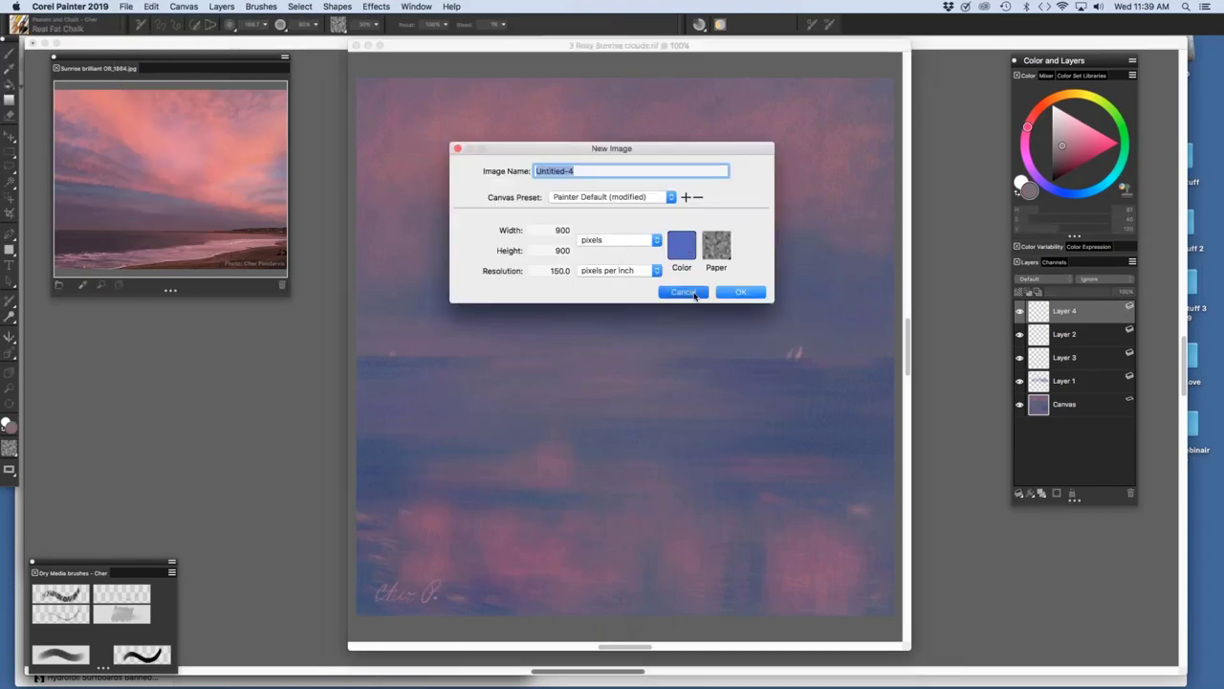
{"action": "left_click", "coordinate": [696, 295]}
Open 1 Rosy Sunrise clouds.rif beside the reference photo and clear all the painting from its canvas.
{"action": "left_click", "coordinate": [126, 6]}
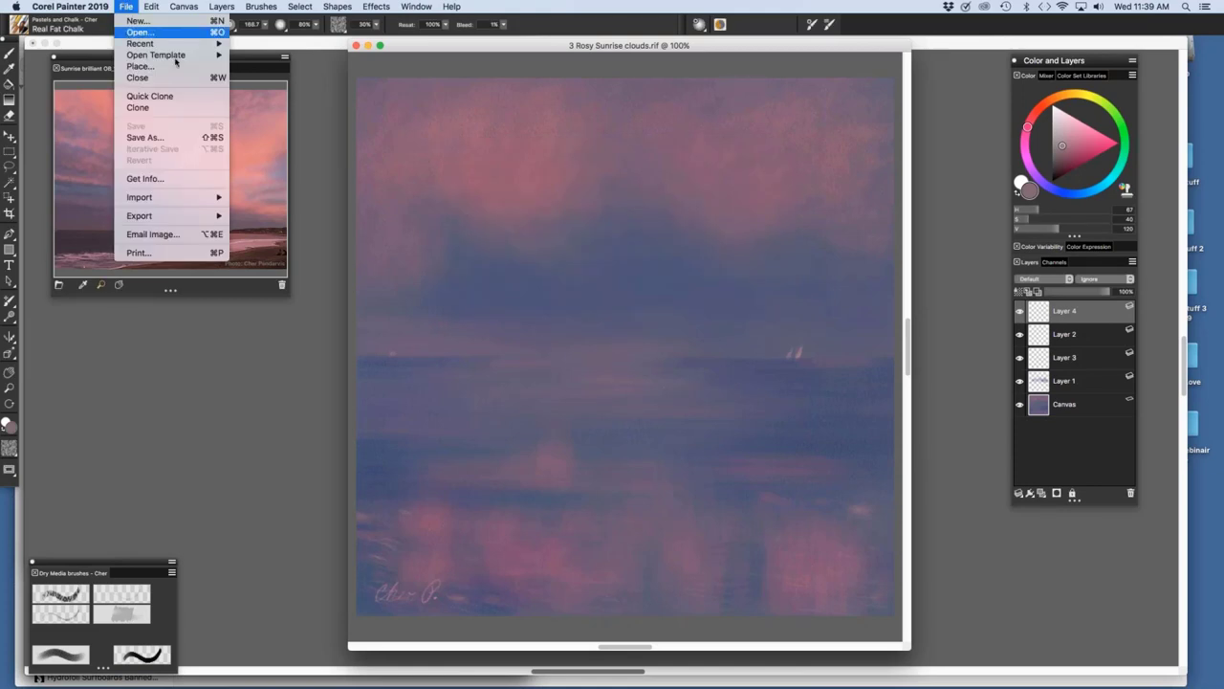
{"action": "left_click", "coordinate": [418, 236]}
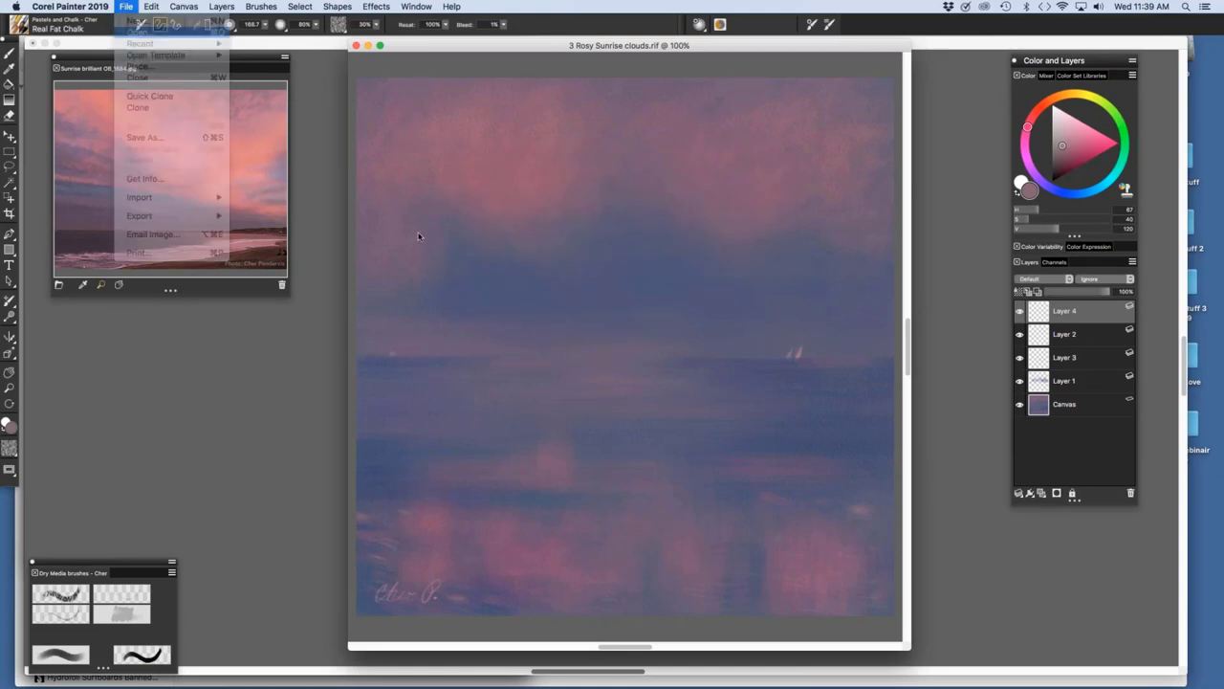
{"action": "left_click", "coordinate": [801, 378]}
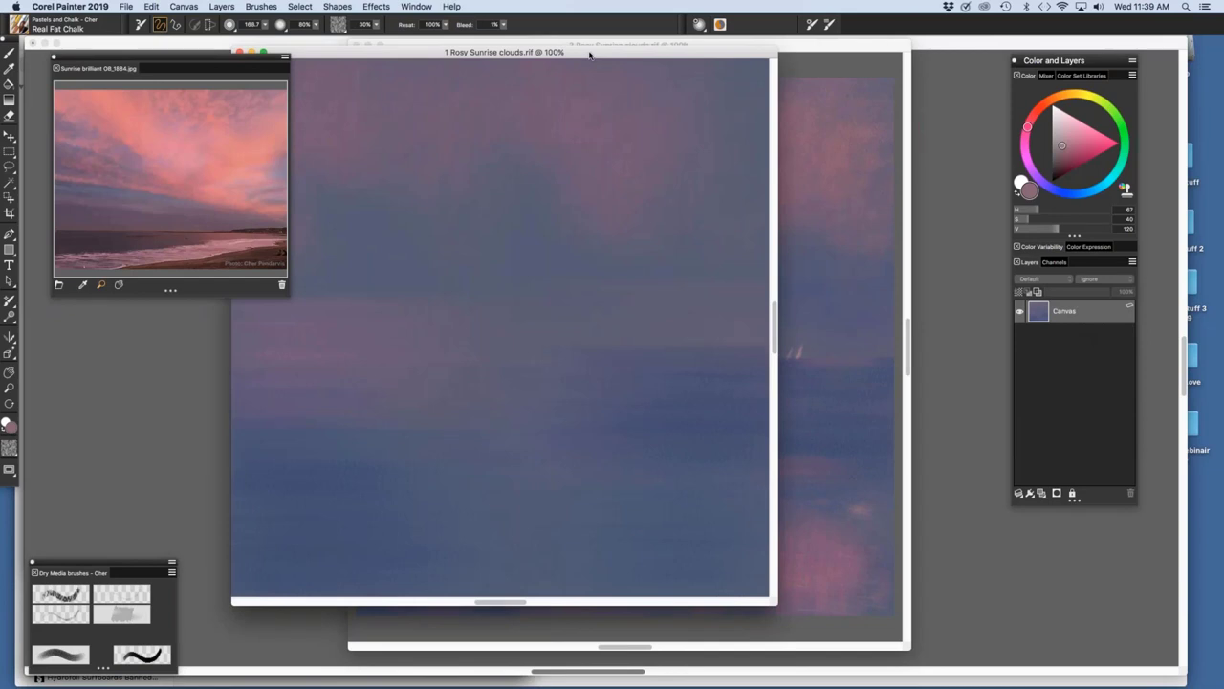
{"action": "left_click_drag", "start_coordinate": [590, 53], "coordinate": [690, 51]}
{"action": "key", "text": "super+a"}
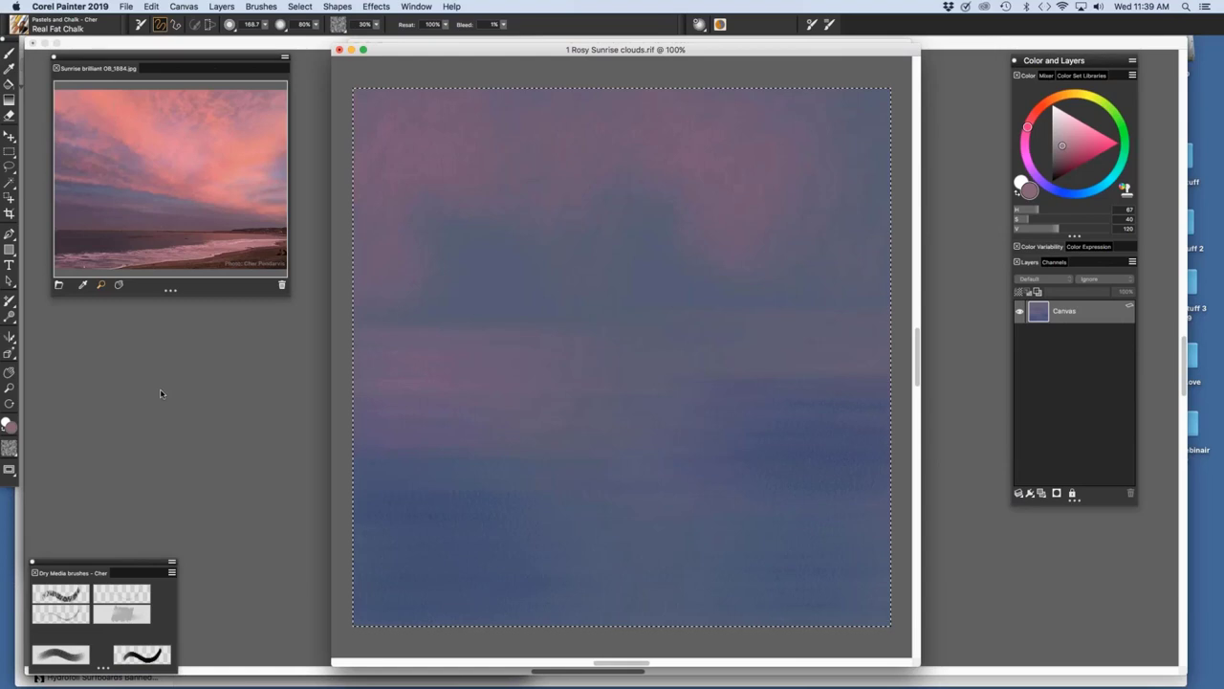
{"action": "key", "text": "BackSpace"}
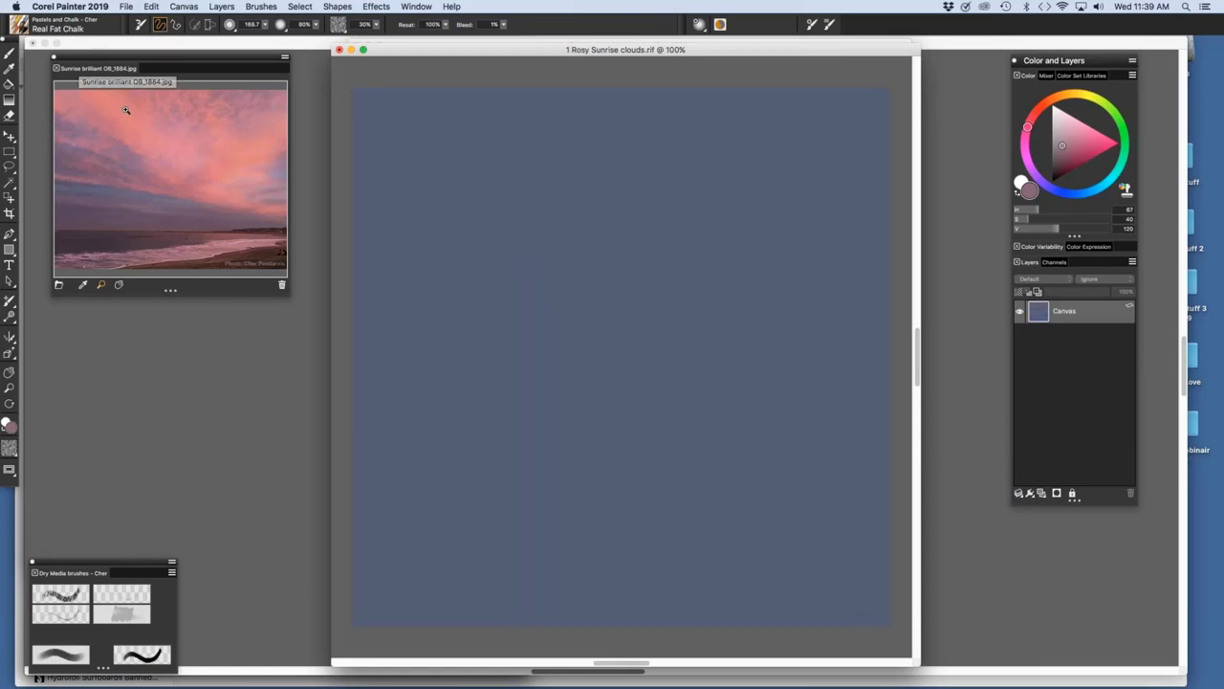
Sample a salmon pink from the reference photo's clouds and start a chalk cloud in the canvas's upper-left sky with Real Fat Chalk.
{"action": "left_click", "coordinate": [83, 287]}
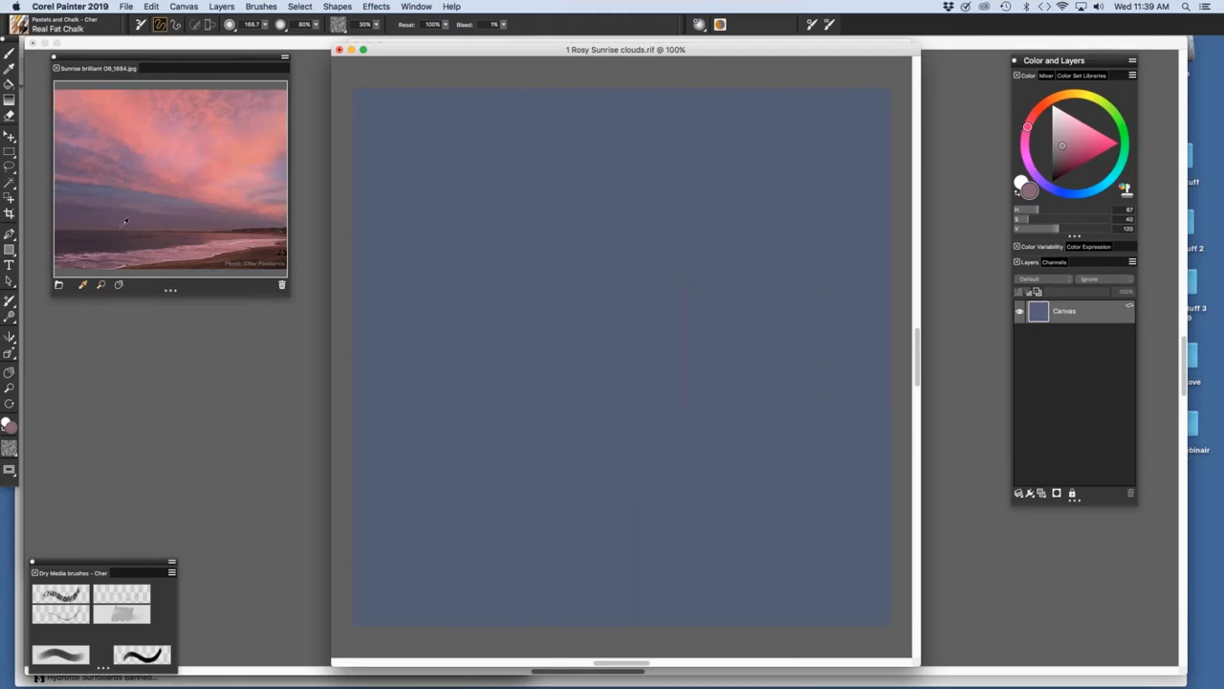
{"action": "left_click", "coordinate": [122, 105]}
{"action": "left_click", "coordinate": [122, 106]}
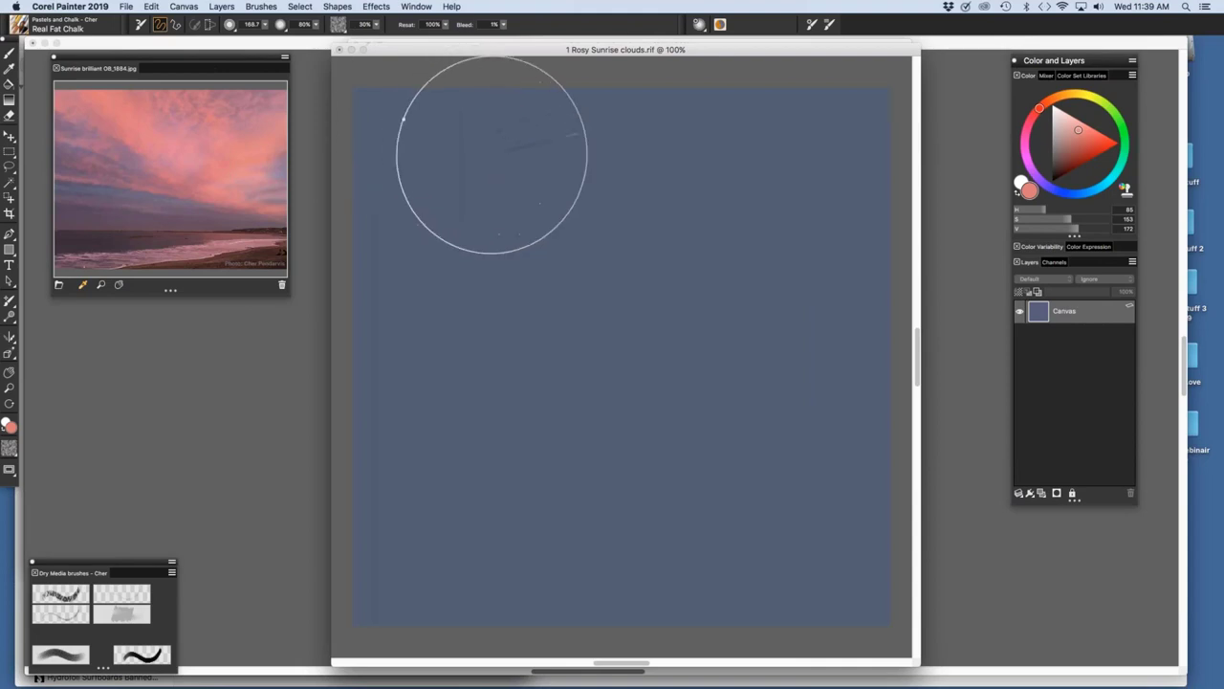
{"action": "left_click", "coordinate": [517, 162]}
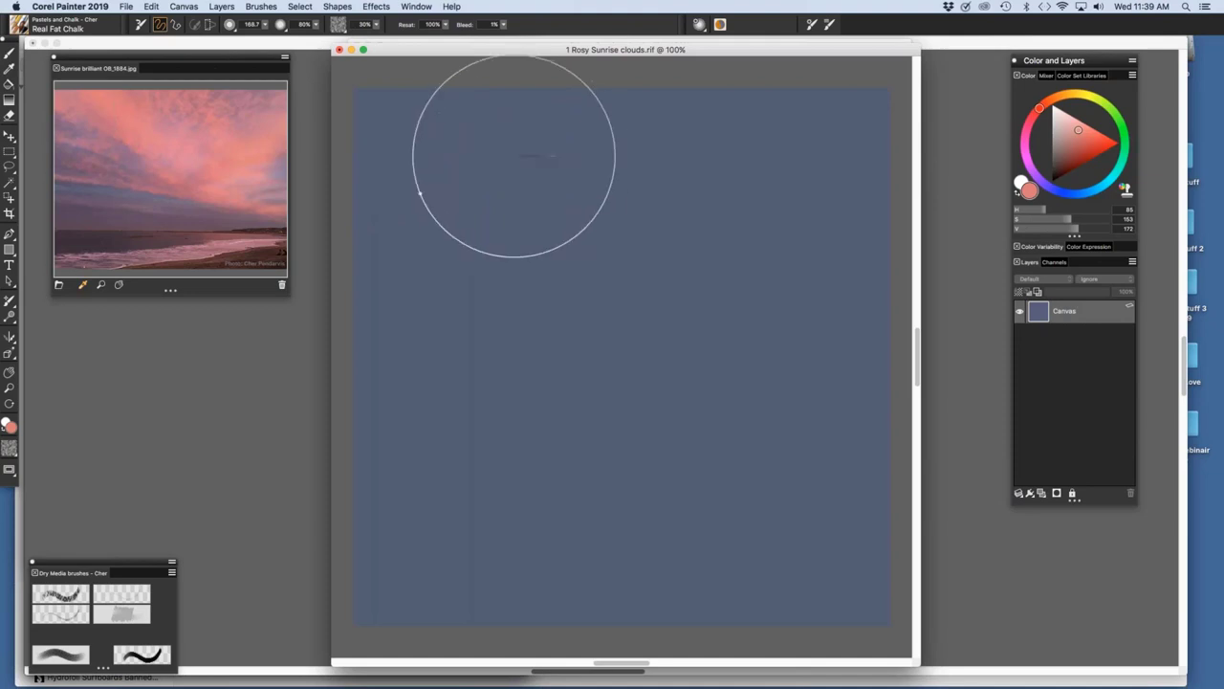
{"action": "left_click", "coordinate": [522, 171]}
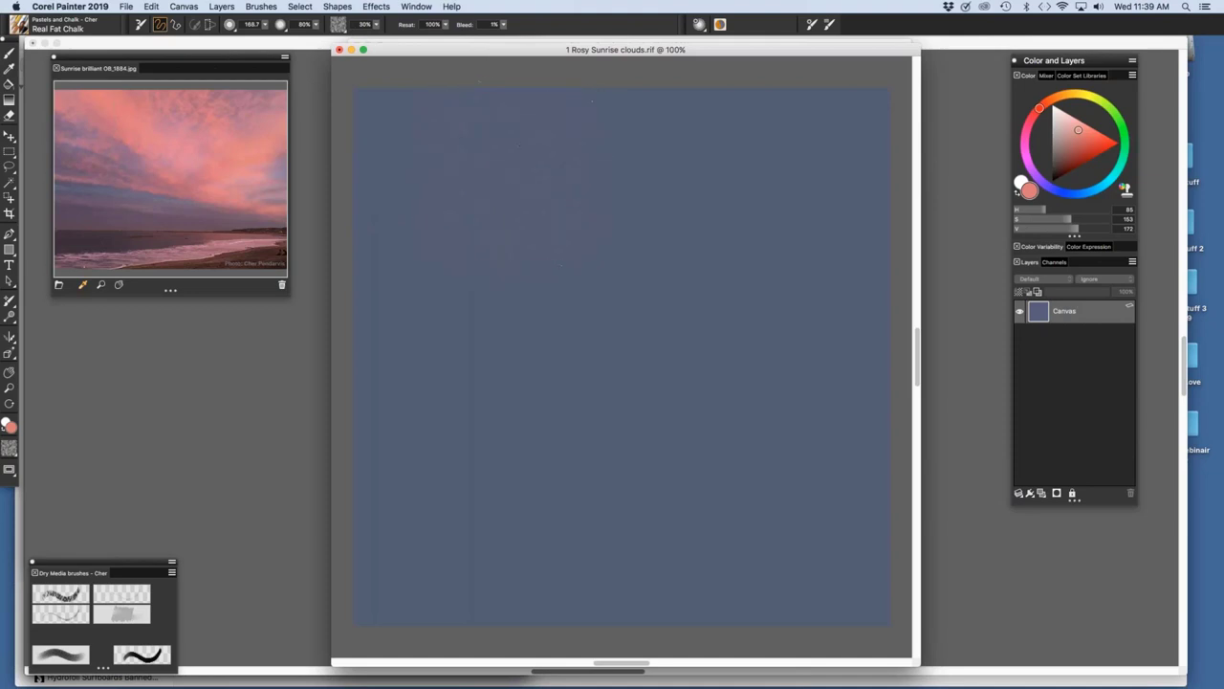
{"action": "left_click", "coordinate": [530, 154]}
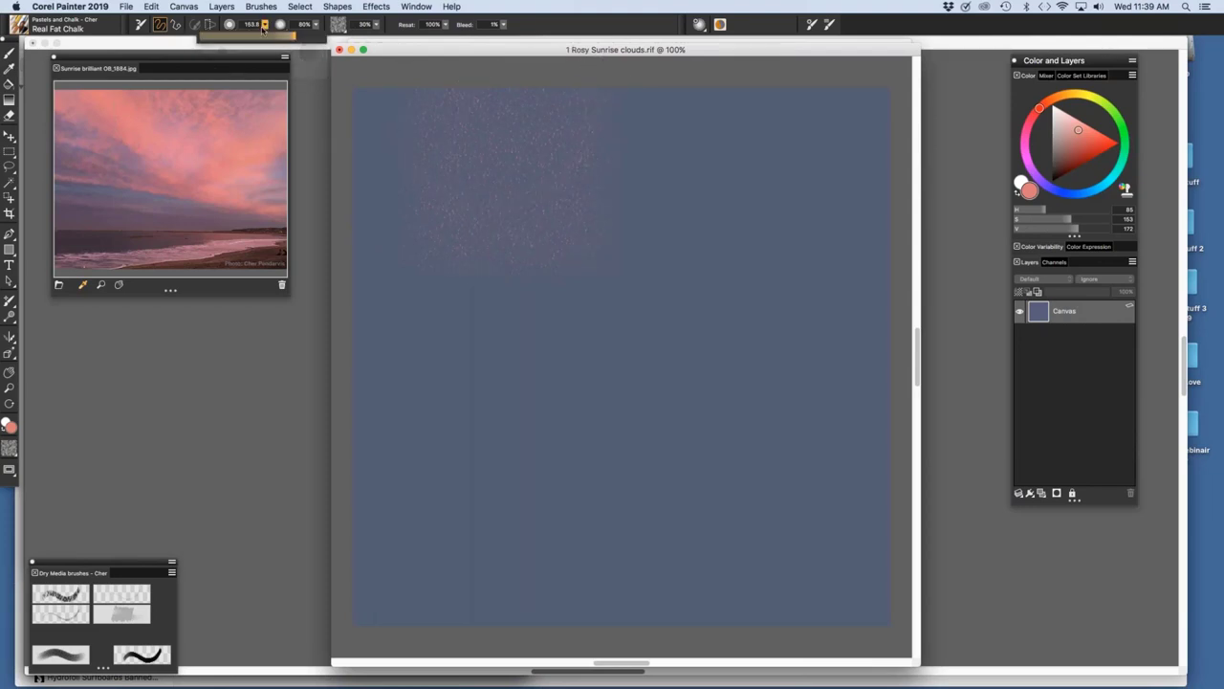
Set the brush size to 108.2 and spread pink chalk clouds across the upper sky, sampling a lighter pink for the left cloud.
{"action": "left_click_drag", "start_coordinate": [265, 24], "coordinate": [257, 32]}
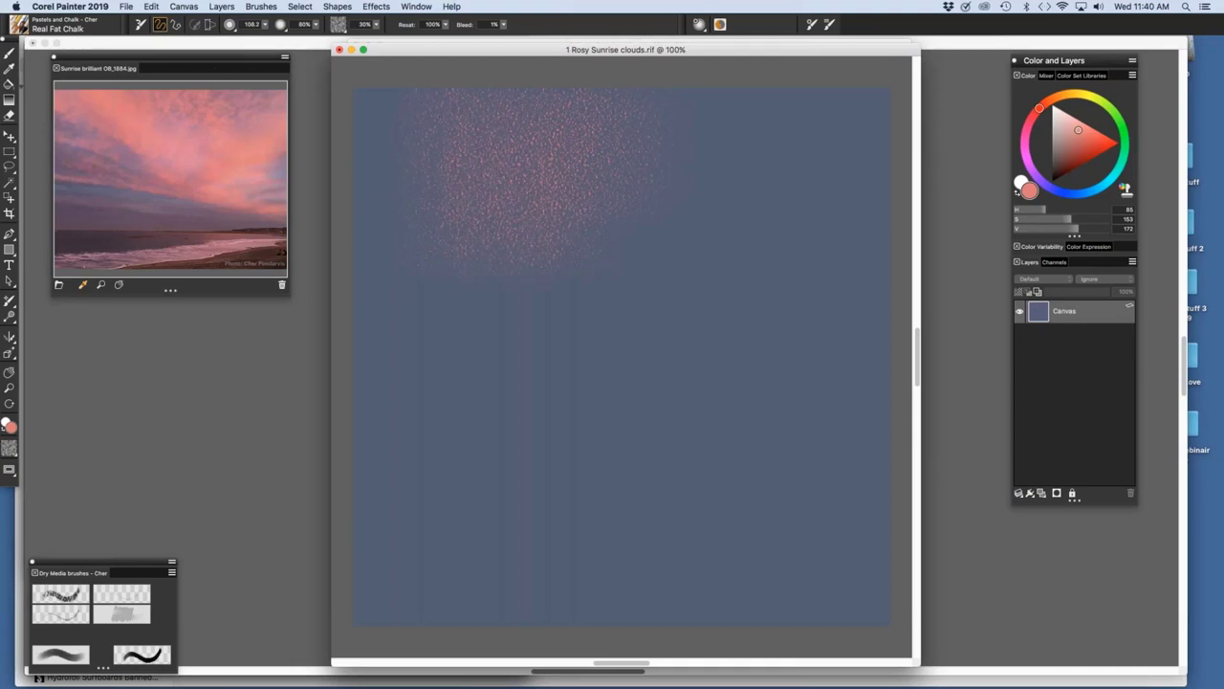
{"action": "left_click_drag", "start_coordinate": [727, 173], "coordinate": [712, 244]}
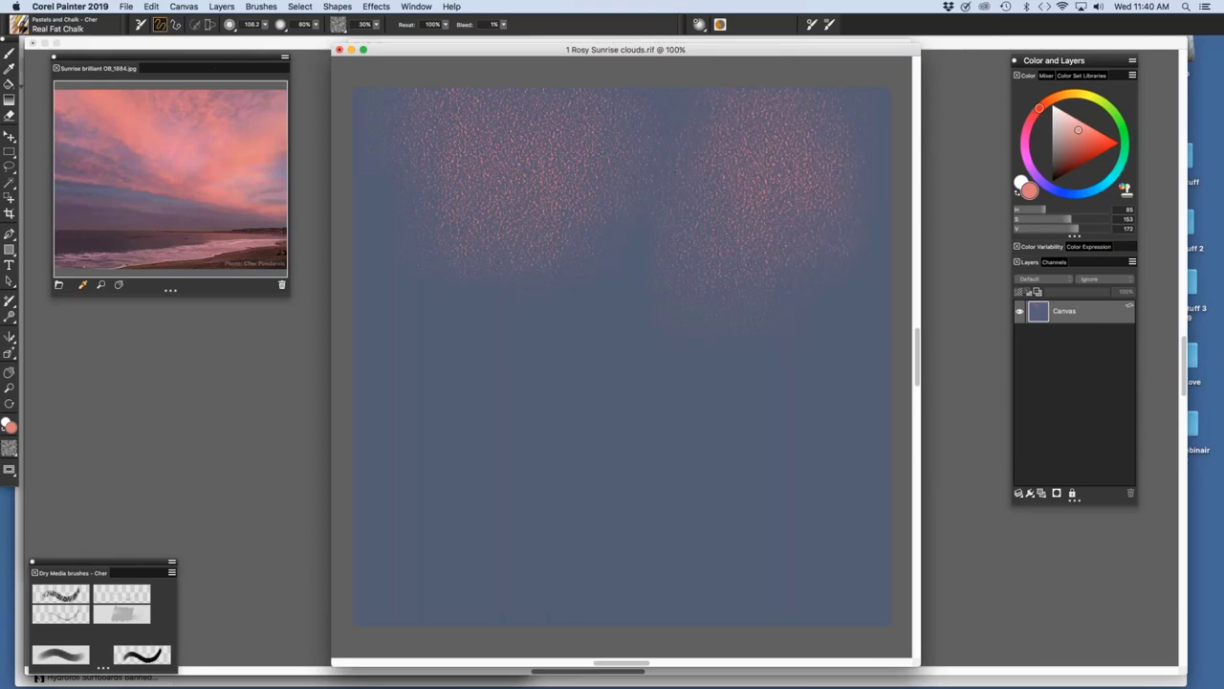
{"action": "left_click_drag", "start_coordinate": [642, 235], "coordinate": [668, 167]}
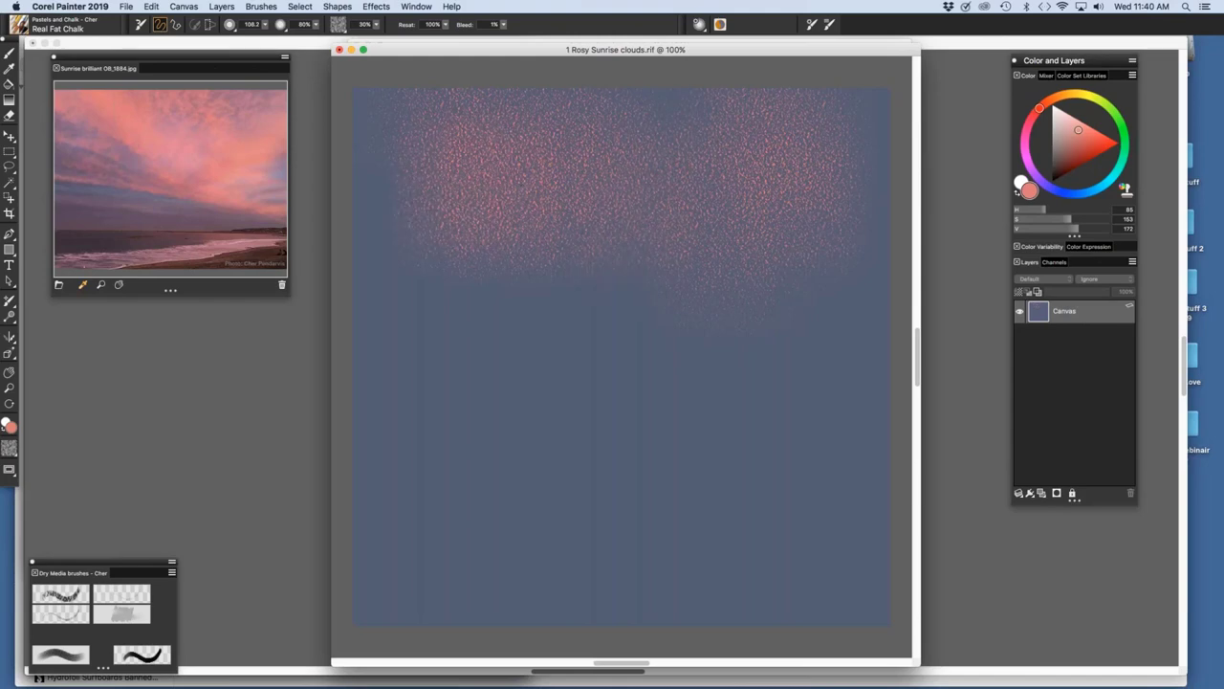
{"action": "left_click", "coordinate": [244, 97]}
{"action": "left_click_drag", "start_coordinate": [378, 134], "coordinate": [388, 234]}
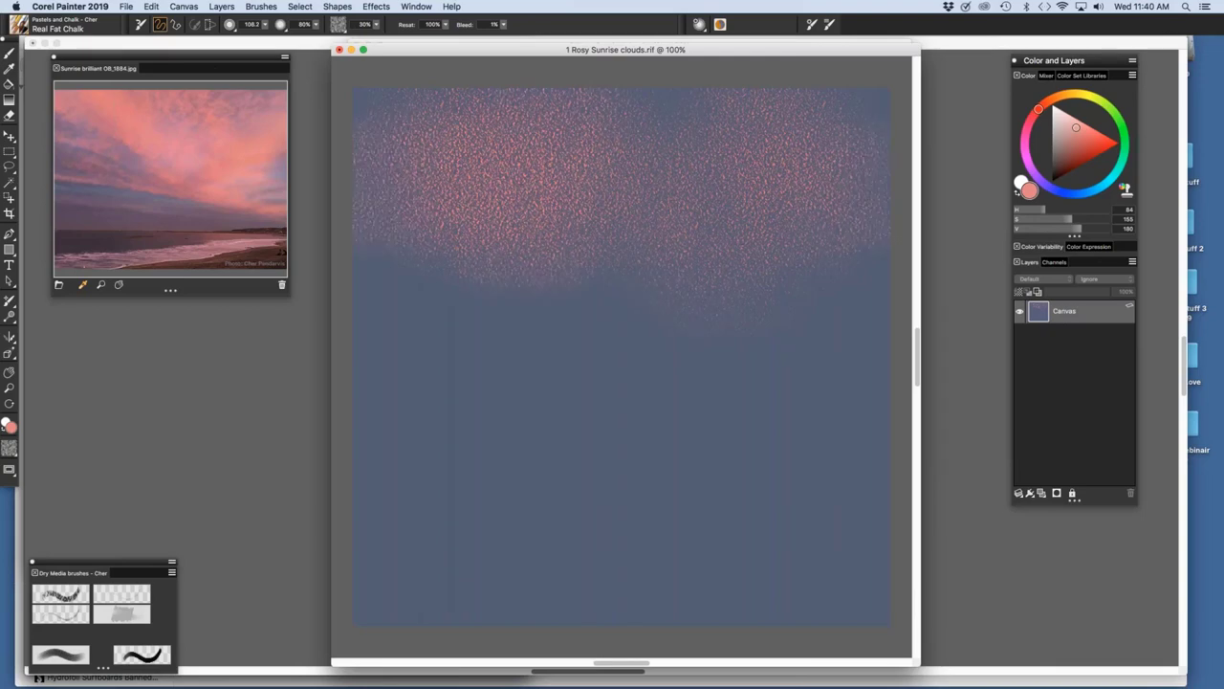
Warm up the clouds across the upper sky with strokes of brighter pink, then peach and golden peach chalk.
{"action": "left_click", "coordinate": [1076, 127]}
{"action": "left_click", "coordinate": [1072, 119]}
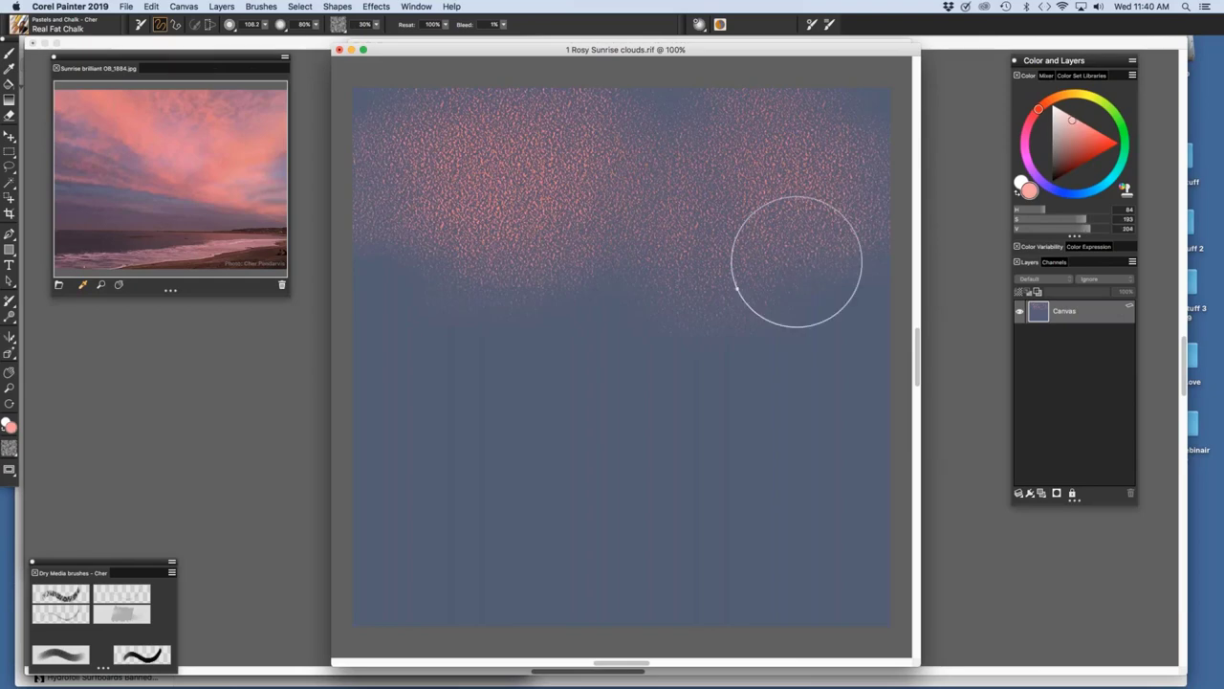
{"action": "left_click", "coordinate": [1058, 98]}
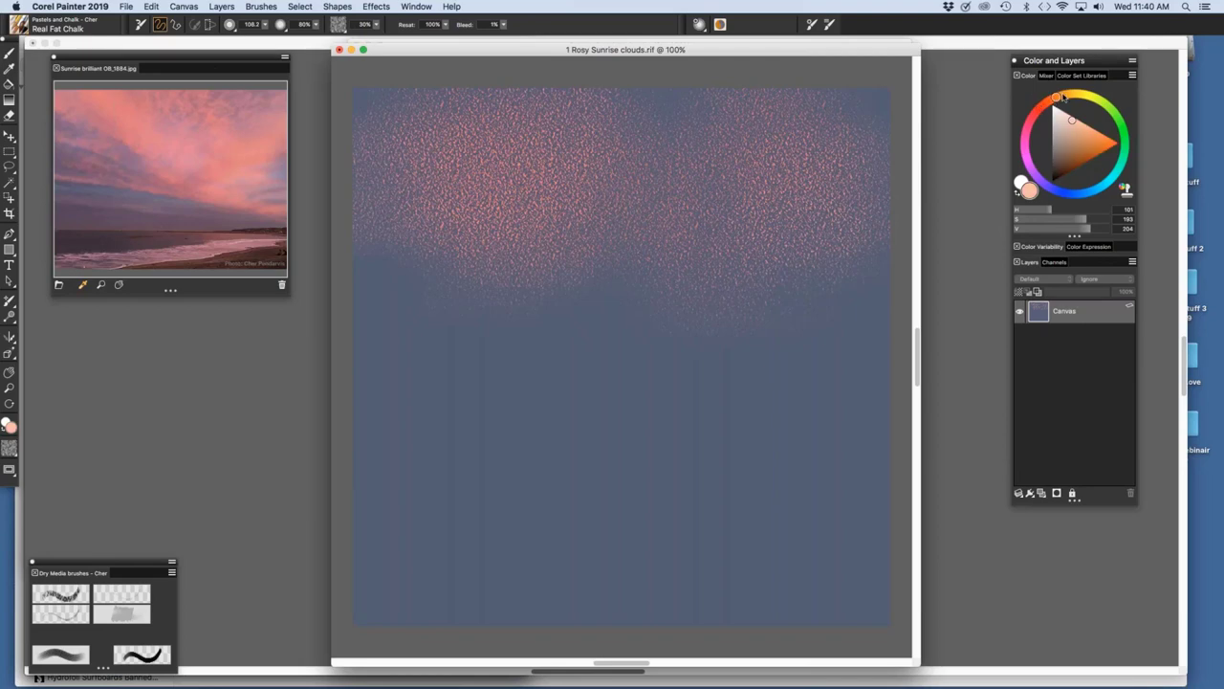
{"action": "left_click_drag", "start_coordinate": [1063, 97], "coordinate": [1067, 93]}
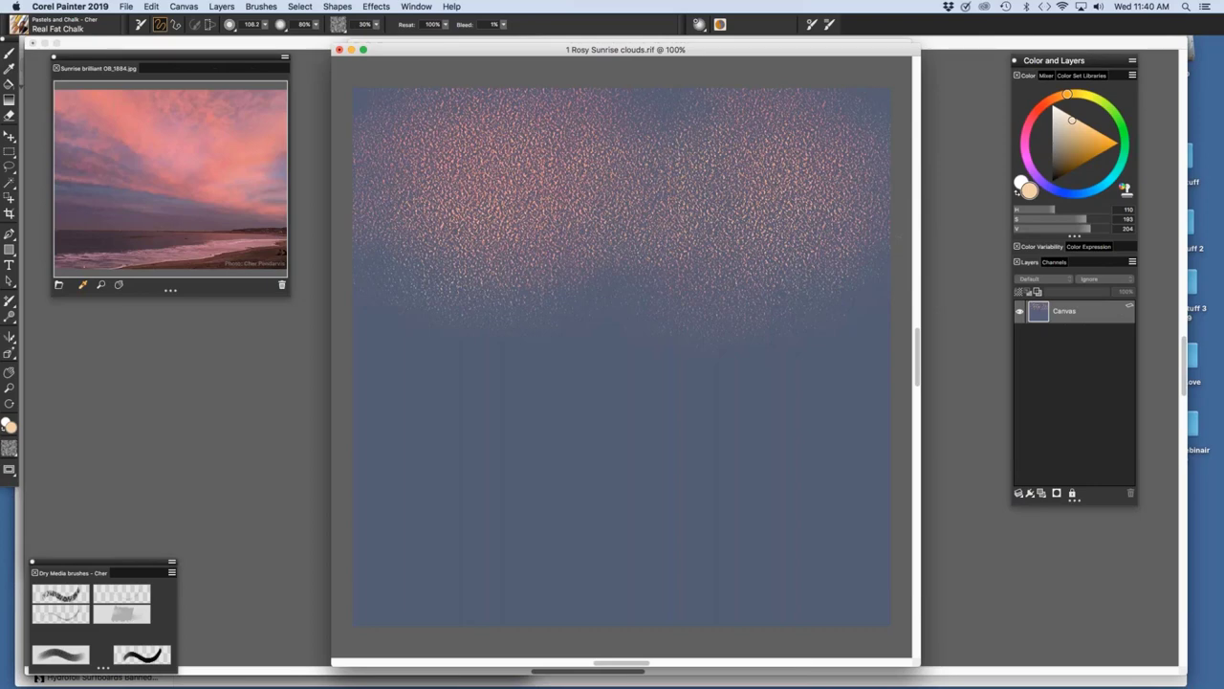
Sample a dark purple from the reference photo, make it more violet, and paint a broad band below the clouds in single document view.
{"action": "left_click", "coordinate": [78, 202]}
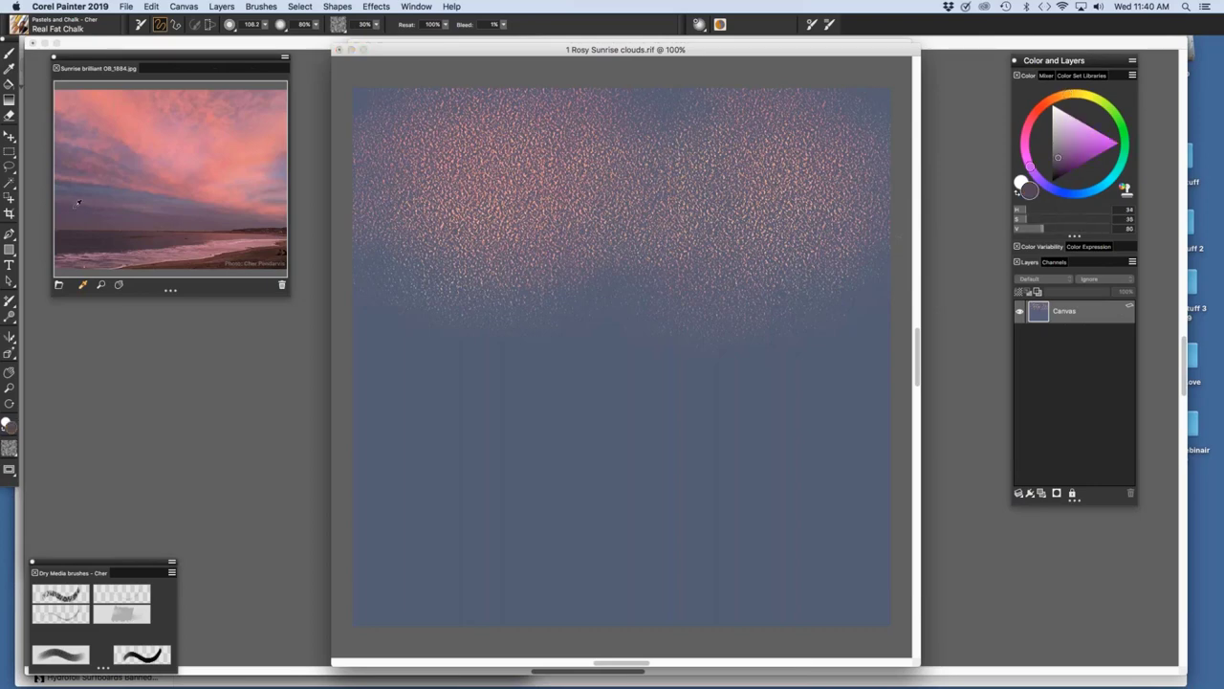
{"action": "left_click", "coordinate": [1067, 160]}
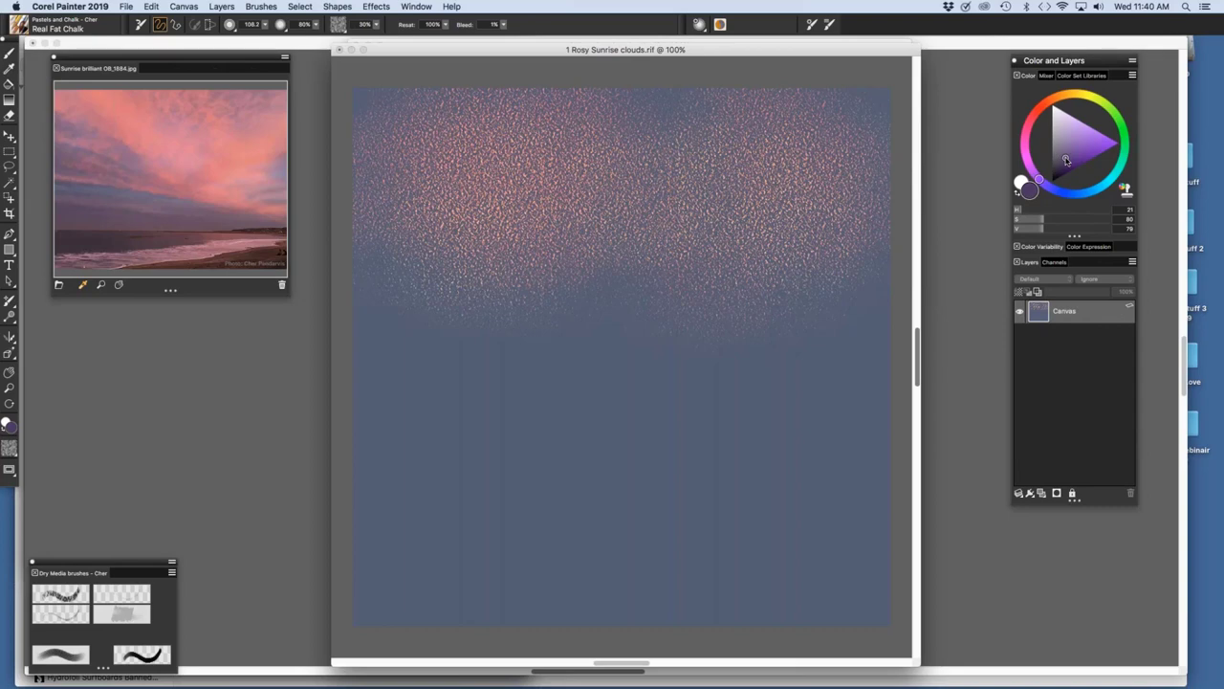
{"action": "left_click", "coordinate": [1067, 155]}
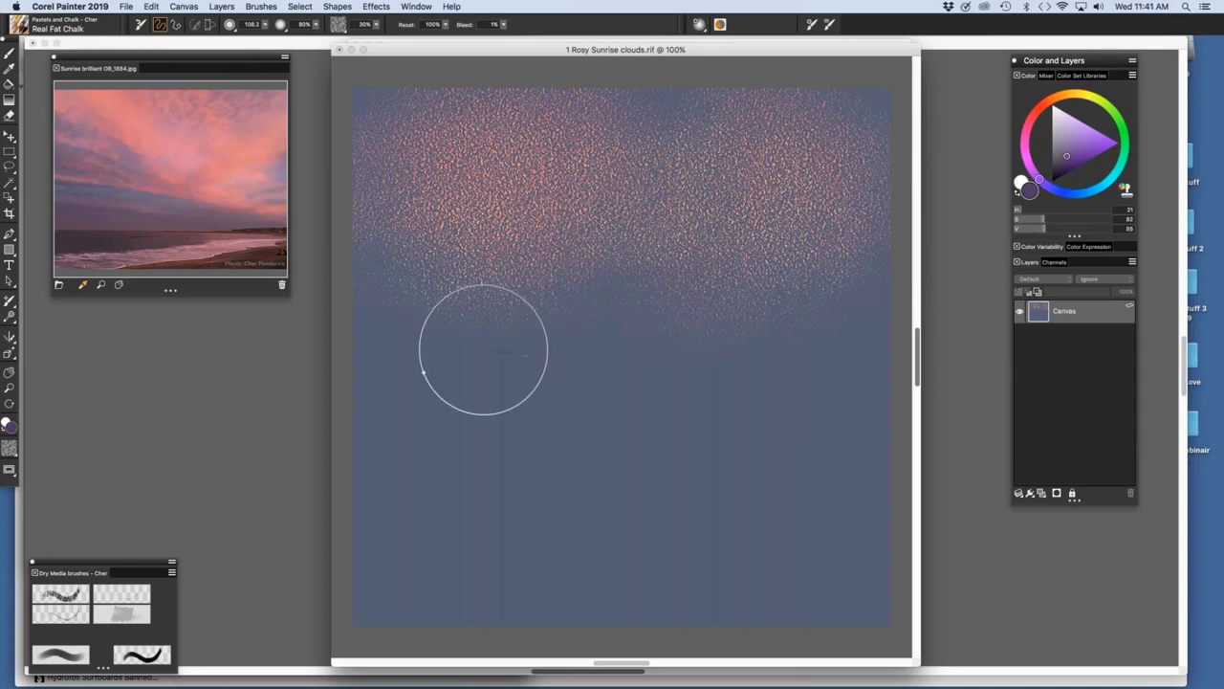
{"action": "left_click", "coordinate": [344, 353]}
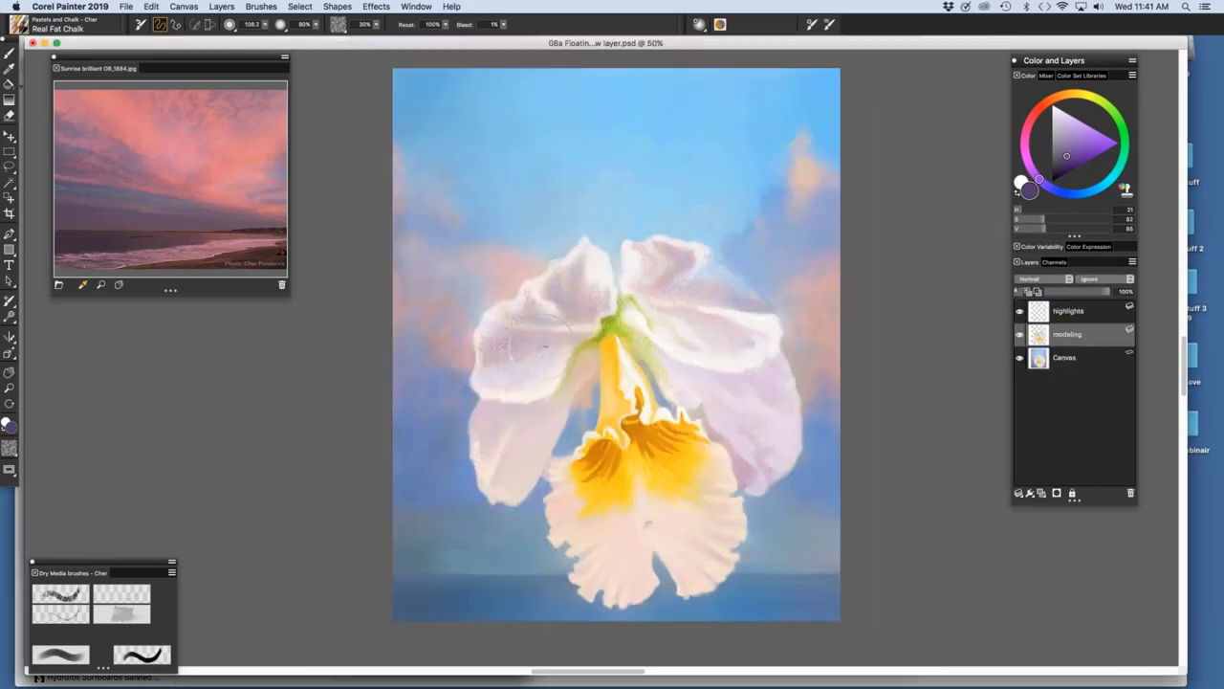
{"action": "left_click", "coordinate": [416, 7]}
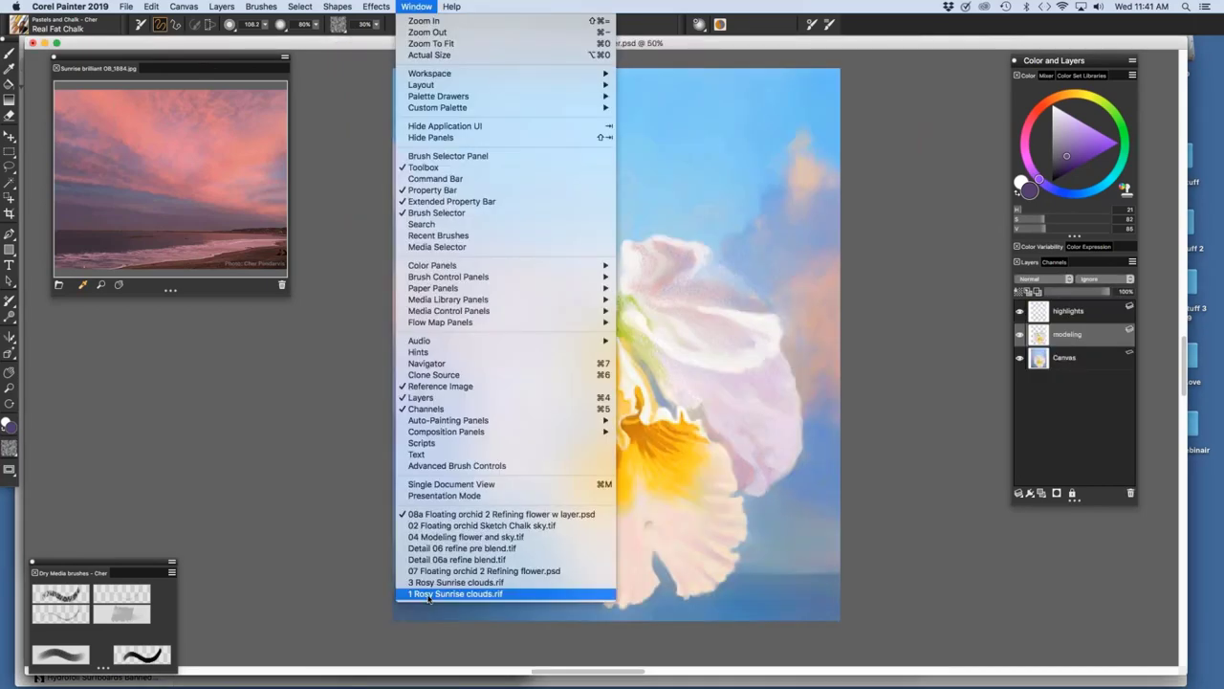
{"action": "left_click", "coordinate": [428, 595]}
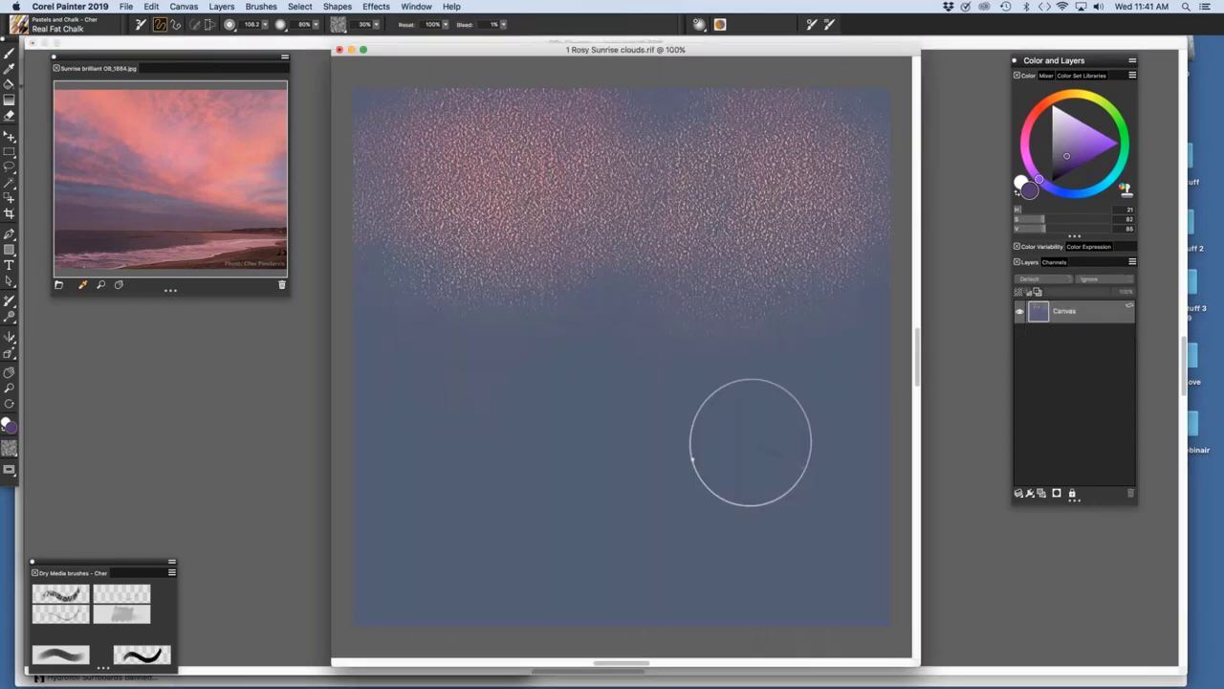
{"action": "key", "text": "super+m"}
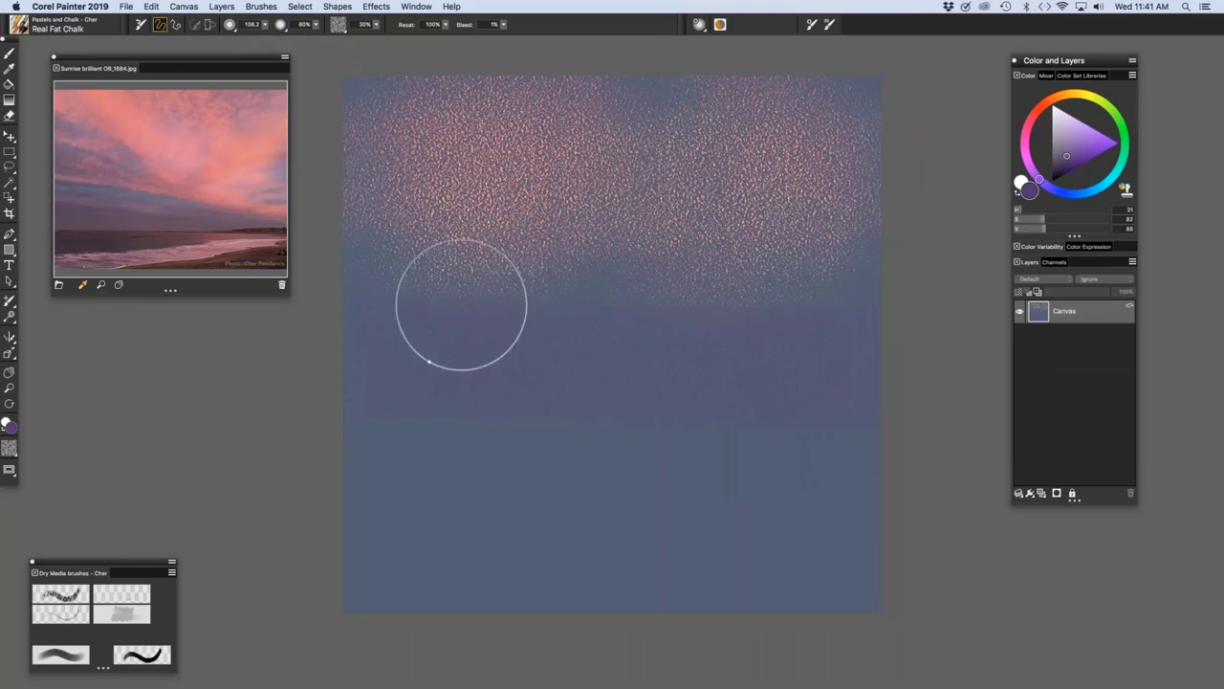
Reduce the brush size to 19.2 and extend the violet area downward with thin horizontal strokes.
{"action": "key", "text": "bracketleft"}
{"action": "key", "text": "bracketleft"}
{"action": "key", "text": "bracketleft"}
{"action": "key", "text": "bracketleft"}
{"action": "key", "text": "bracketleft"}
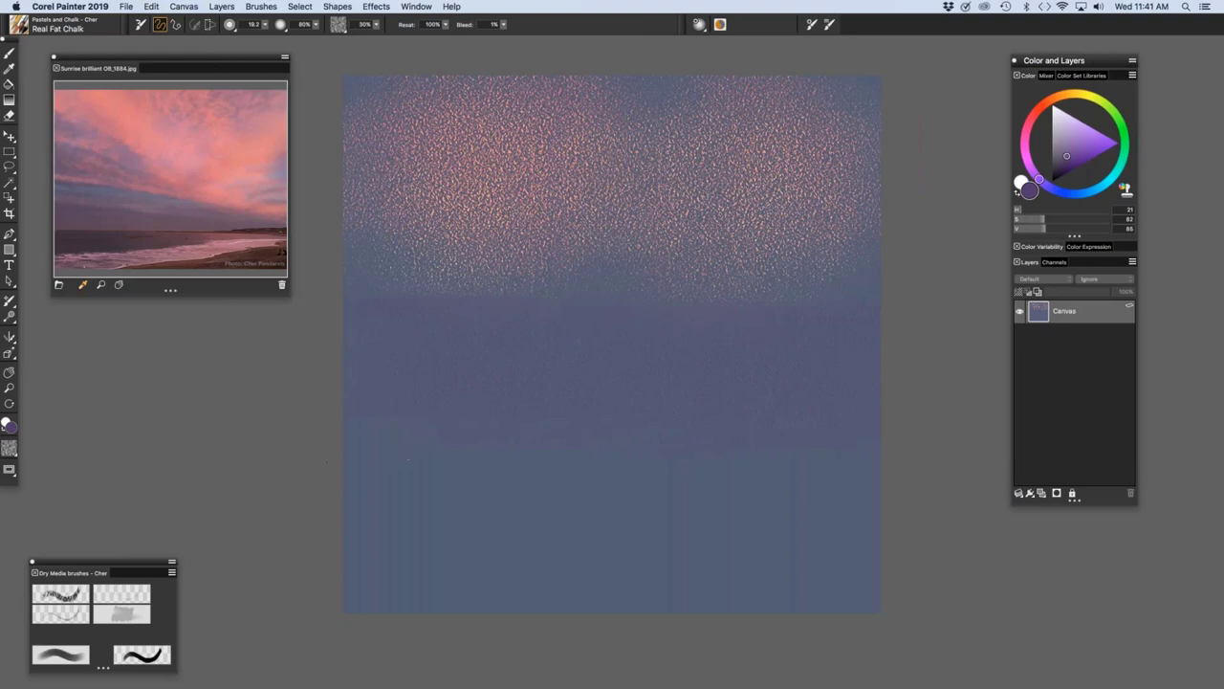
{"action": "left_click_drag", "start_coordinate": [568, 468], "coordinate": [882, 472]}
{"action": "left_click_drag", "start_coordinate": [415, 481], "coordinate": [814, 498]}
Sample a salmon pink from the reference photo's clouds and add small chalk accents along the painted clouds' lower edges.
{"action": "left_click", "coordinate": [123, 98]}
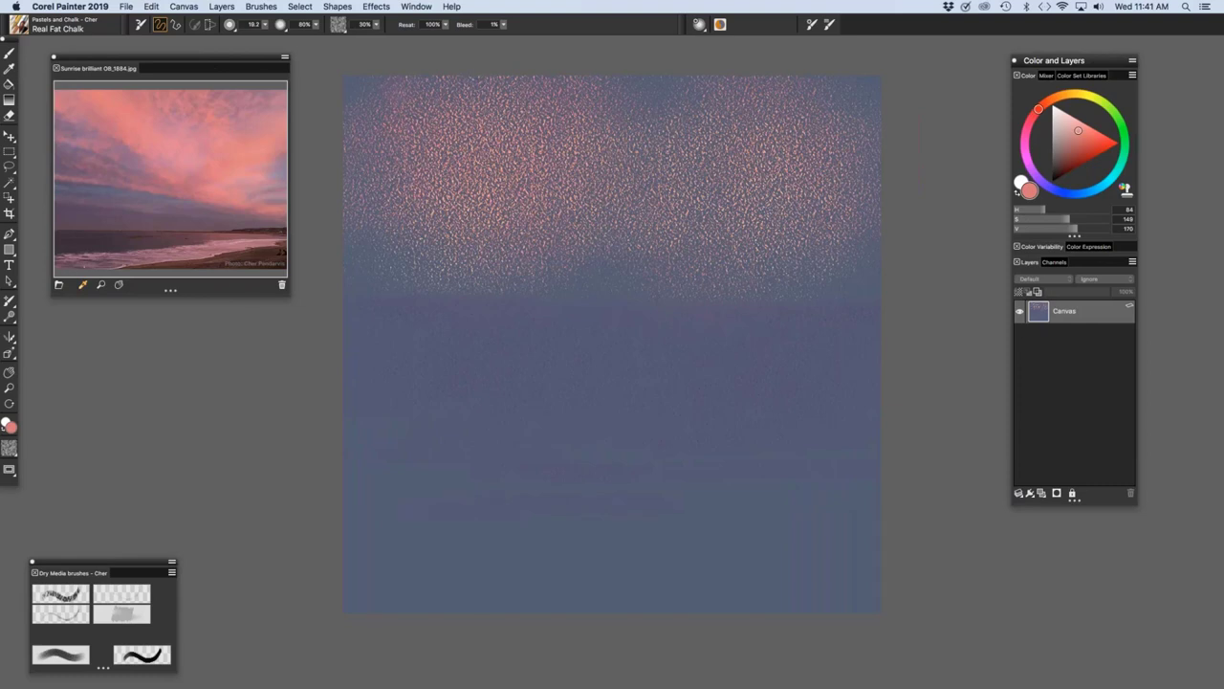
{"action": "left_click_drag", "start_coordinate": [458, 304], "coordinate": [461, 279]}
{"action": "left_click", "coordinate": [749, 335]}
Open 2 Rosy Sunrise clouds.rif from the Painter Webinair 2-19 folder.
{"action": "left_click", "coordinate": [416, 7]}
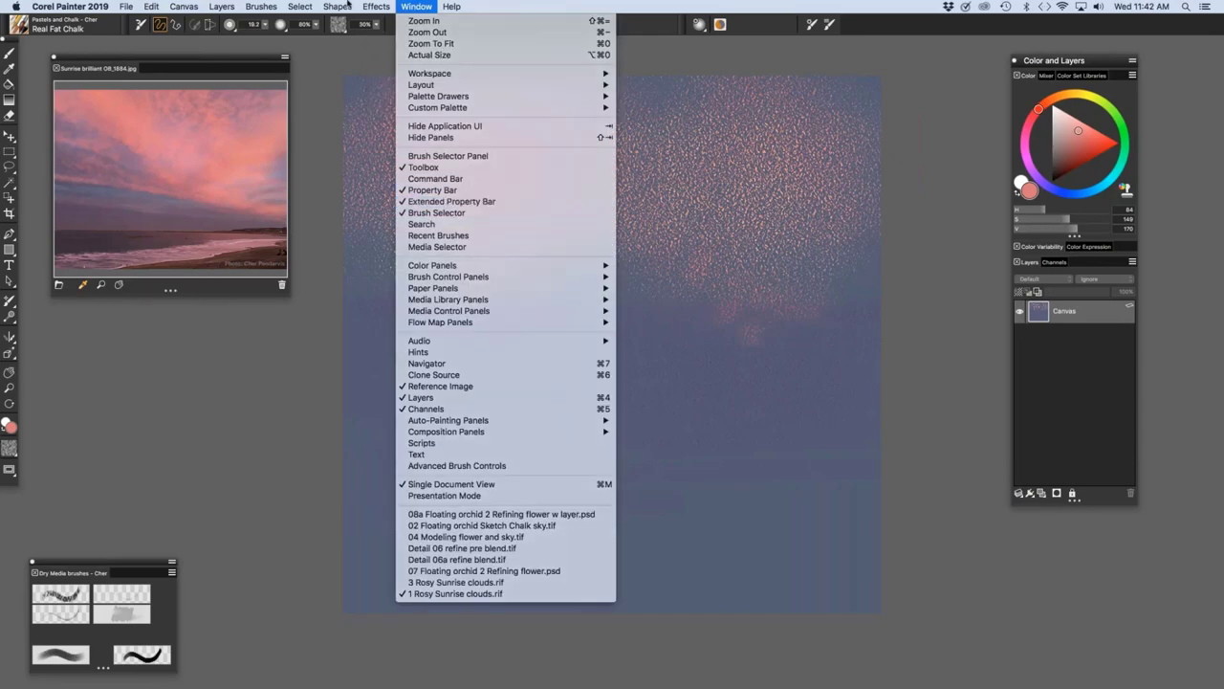
{"action": "key", "text": "super+o"}
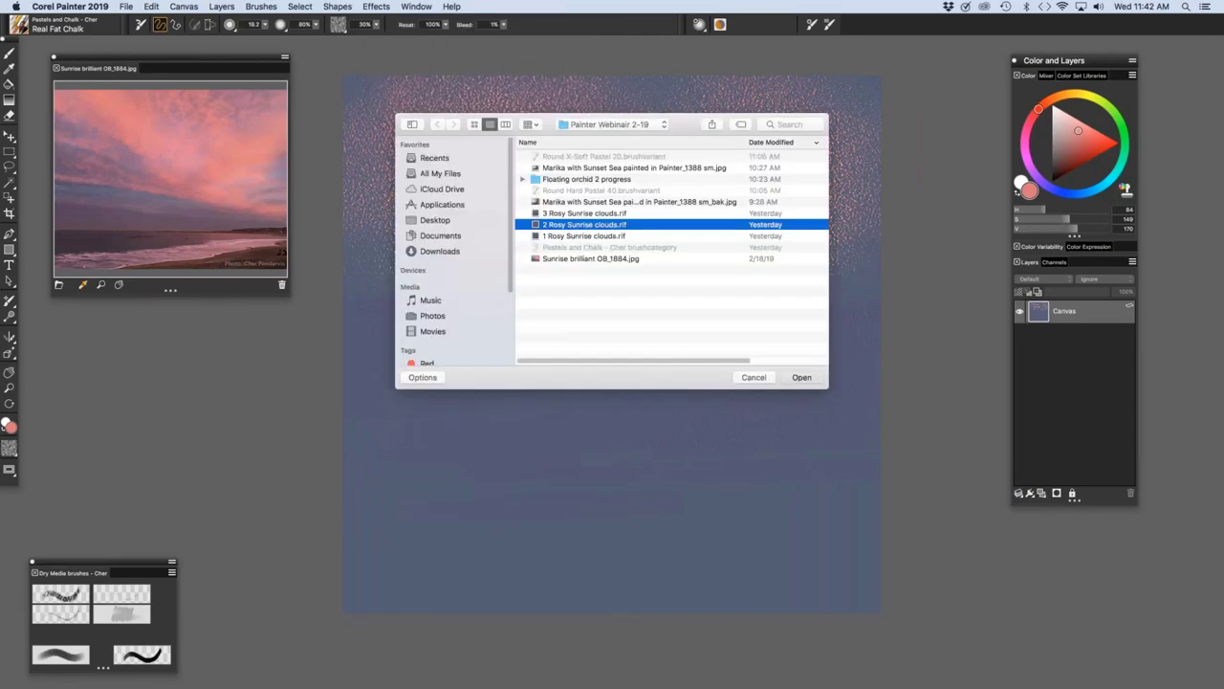
{"action": "key", "text": "Return"}
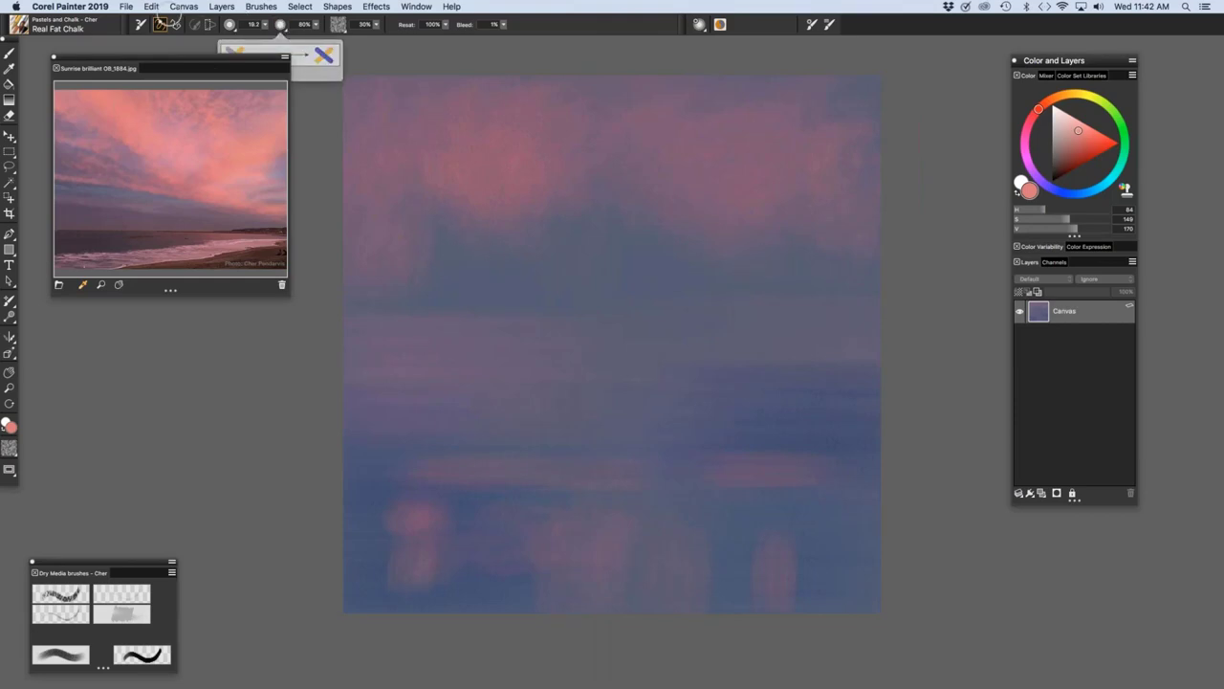
Calibrate the pen response with a diagonal test stroke in the Brush Tracking preferences and accept the settings.
{"action": "left_click", "coordinate": [97, 5]}
{"action": "mouse_move", "coordinate": [92, 40]}
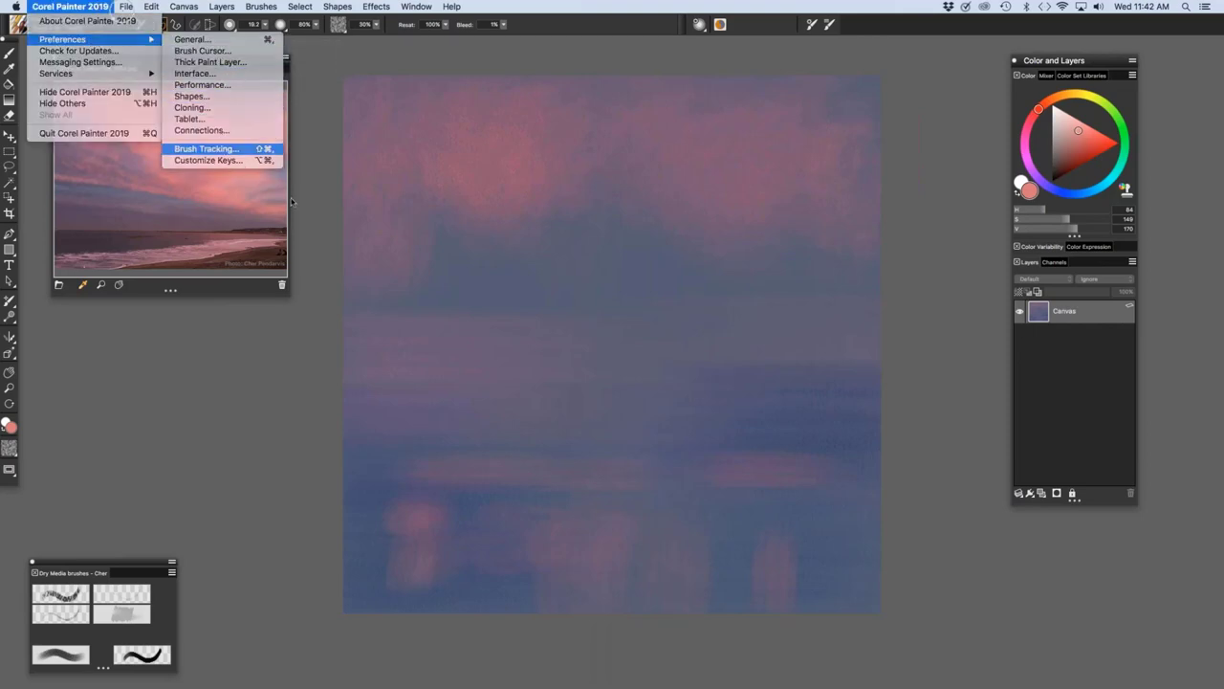
{"action": "left_click", "coordinate": [343, 229]}
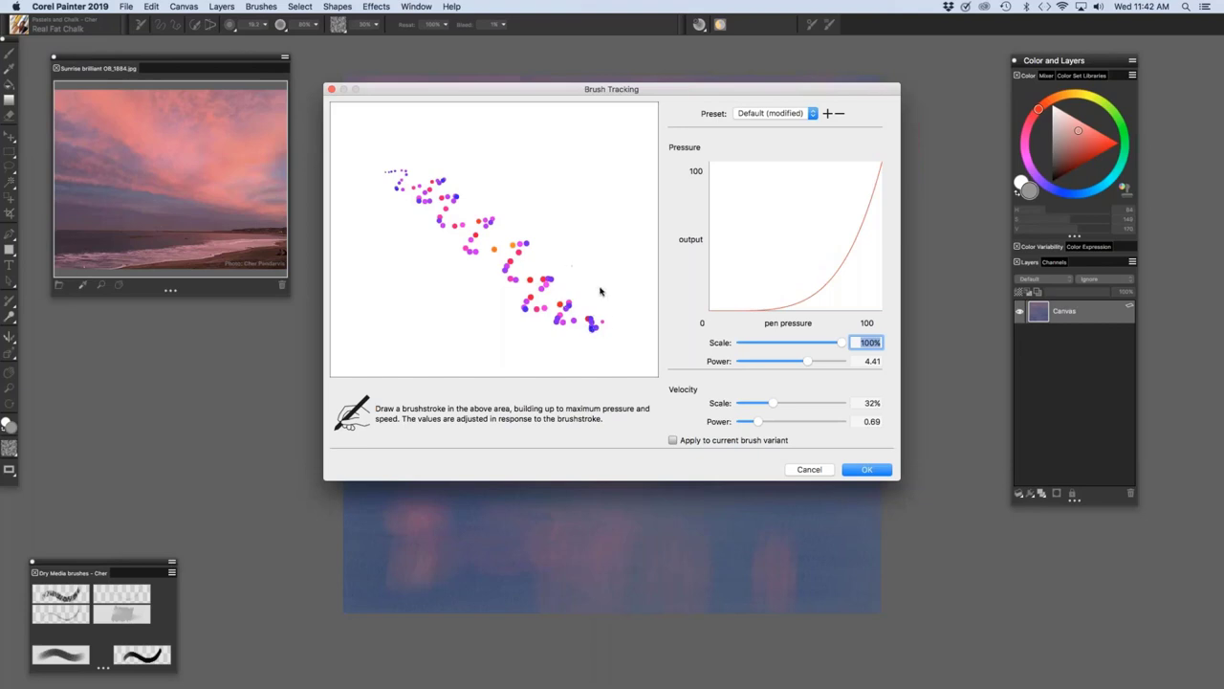
{"action": "left_click", "coordinate": [868, 469]}
{"action": "left_click", "coordinate": [868, 471]}
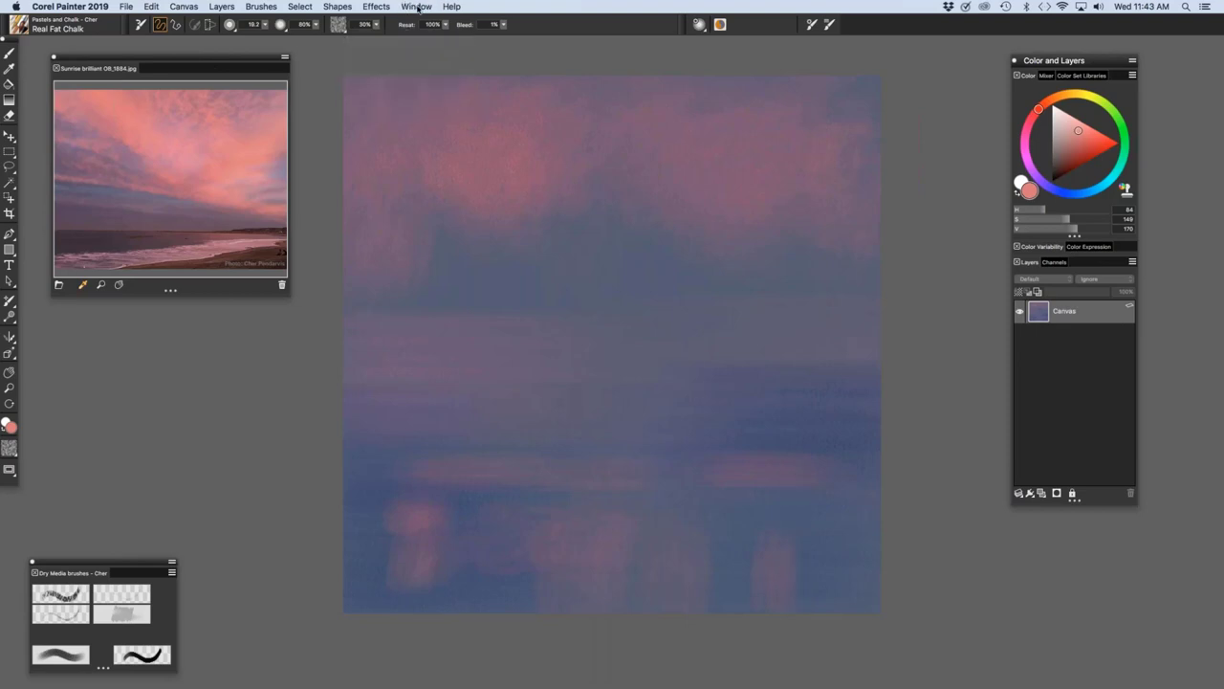
Switch to the finished painting 3 Rosy Sunrise clouds.rif and show it in single document view.
{"action": "left_click", "coordinate": [417, 8]}
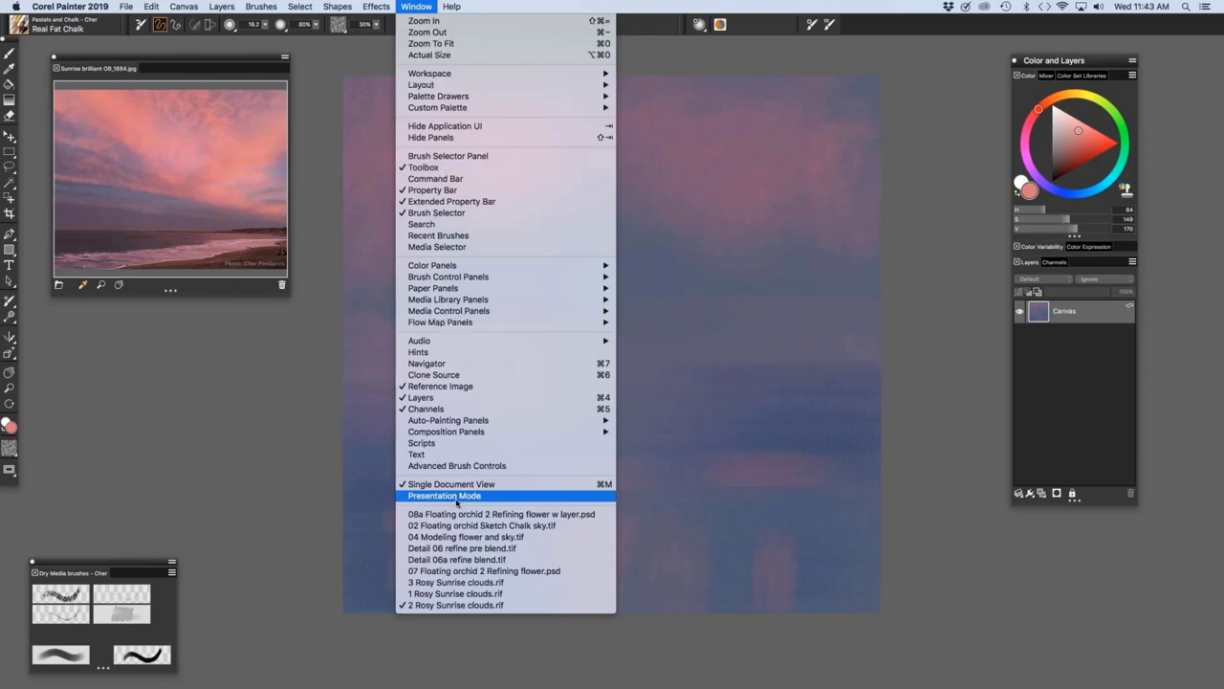
{"action": "left_click", "coordinate": [447, 582]}
{"action": "key", "text": "super+m"}
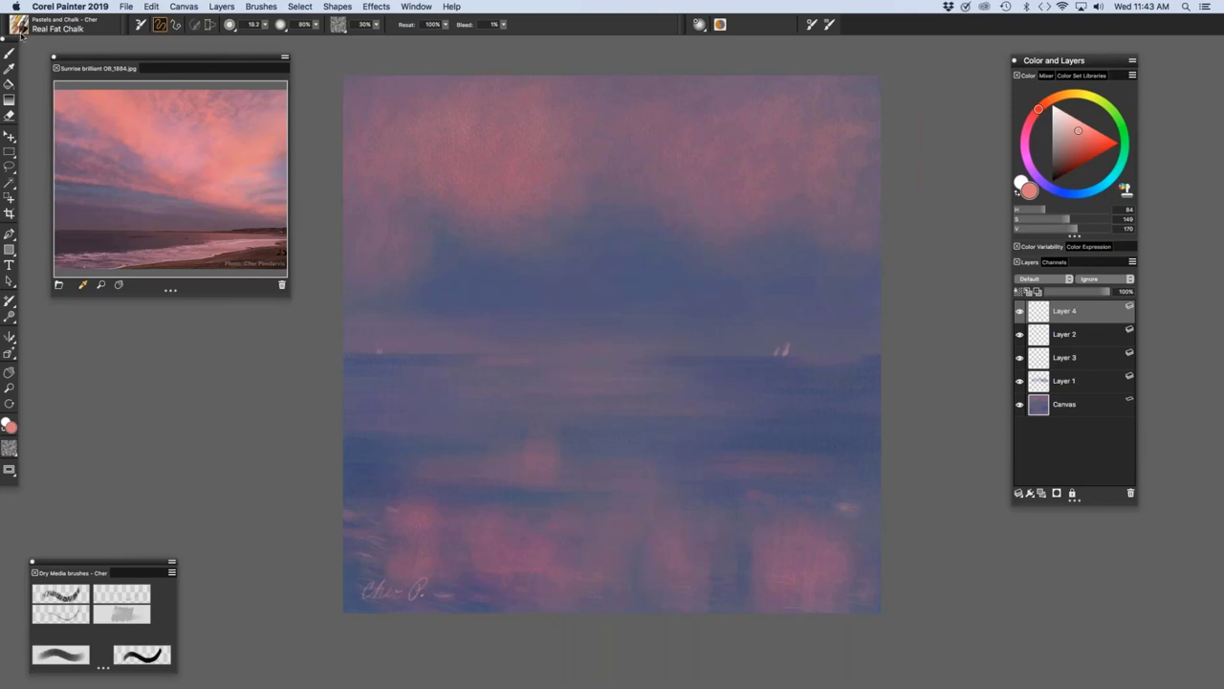
Choose the Worn Square Pastel, shrink it to about 3.8, and pick a very pale pink for fine highlights.
{"action": "left_click", "coordinate": [61, 658]}
{"action": "left_click", "coordinate": [265, 27]}
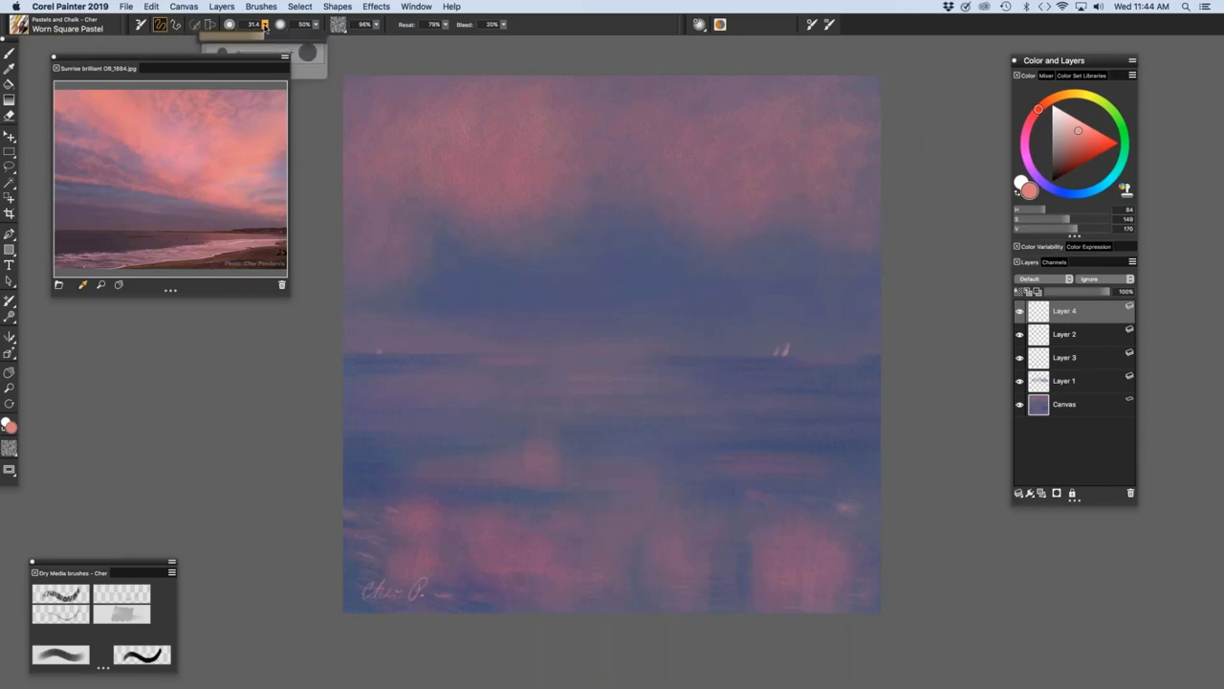
{"action": "left_click_drag", "start_coordinate": [264, 29], "coordinate": [216, 34]}
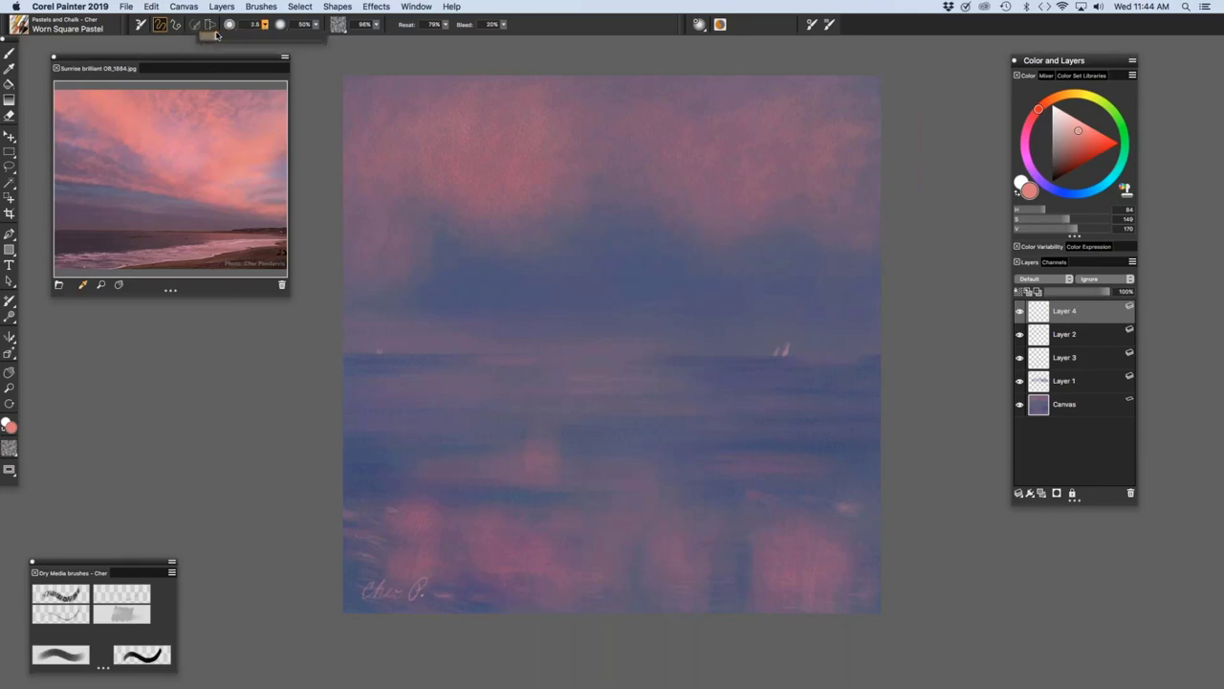
{"action": "left_click", "coordinate": [1059, 113]}
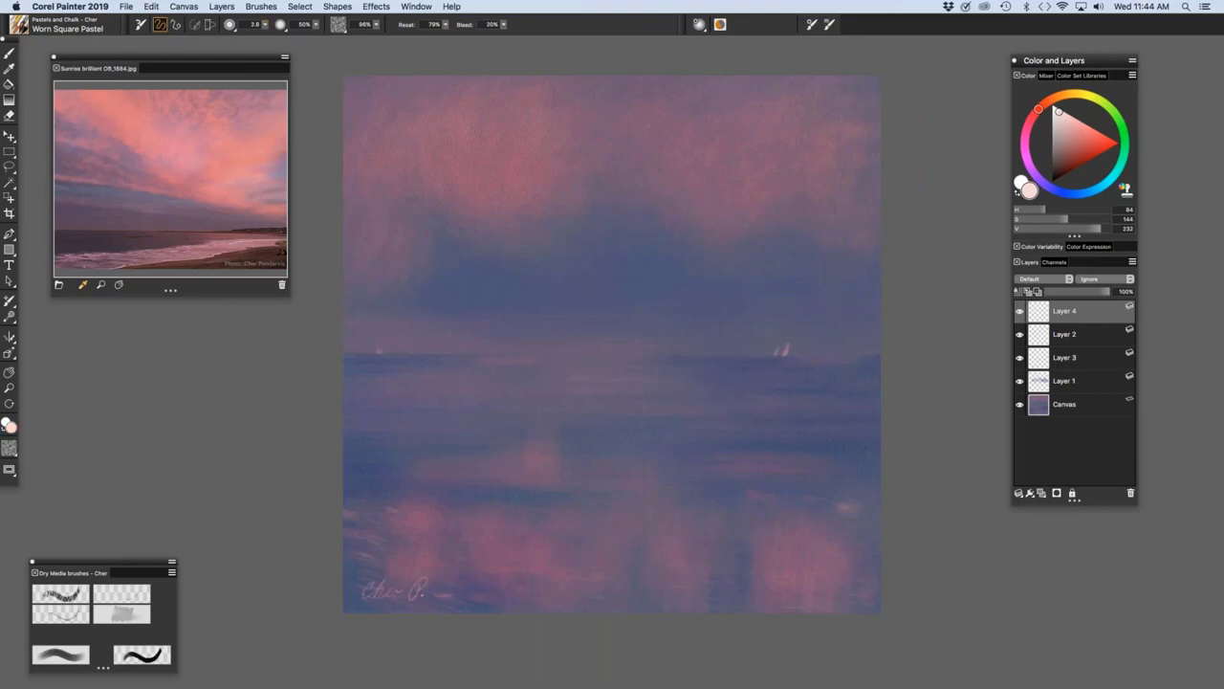
{"action": "left_click_drag", "start_coordinate": [1059, 113], "coordinate": [1061, 111]}
Hide Layers 4, 2, 3 and 1 one by one to inspect what each contributes, and show Layers 1, 3 and 2 again.
{"action": "left_click", "coordinate": [1019, 312]}
{"action": "left_click", "coordinate": [1020, 313]}
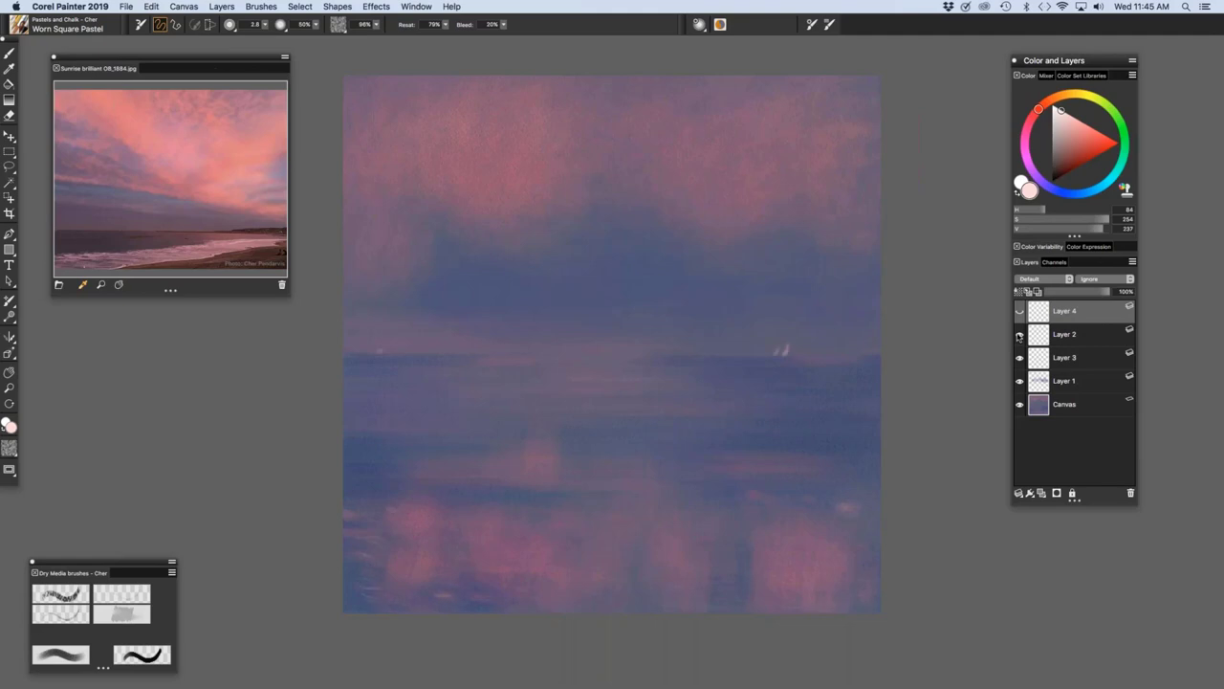
{"action": "left_click", "coordinate": [1020, 336]}
{"action": "left_click", "coordinate": [1020, 359]}
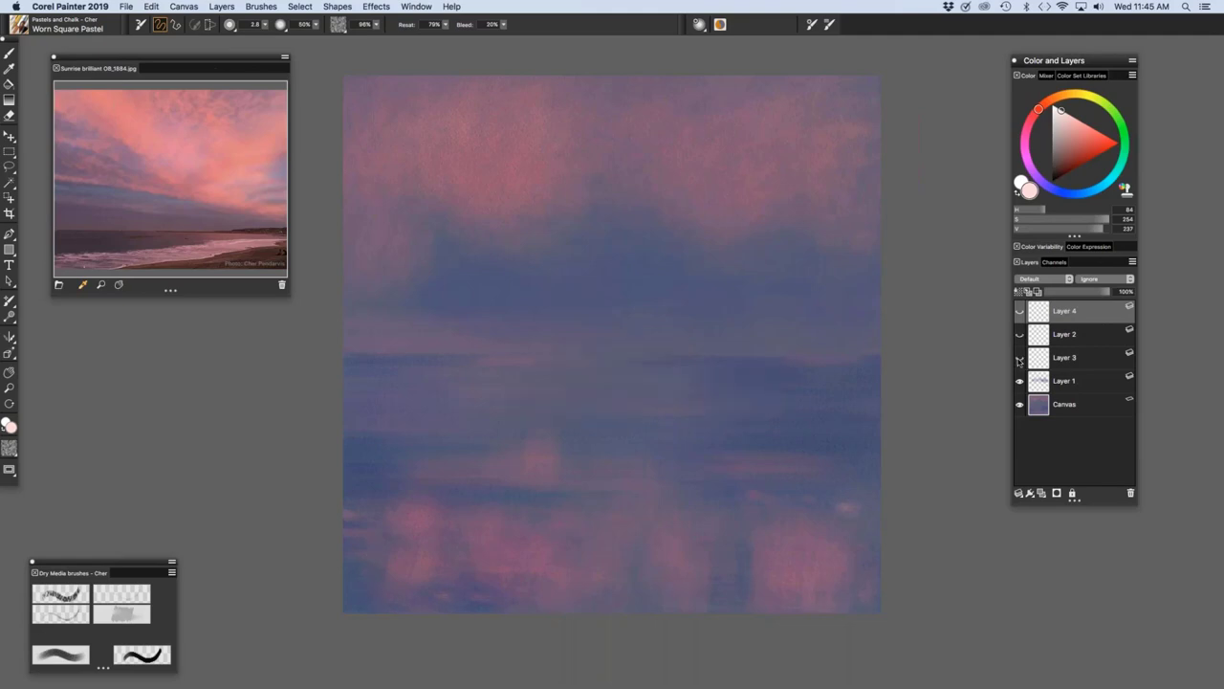
{"action": "left_click", "coordinate": [1020, 359]}
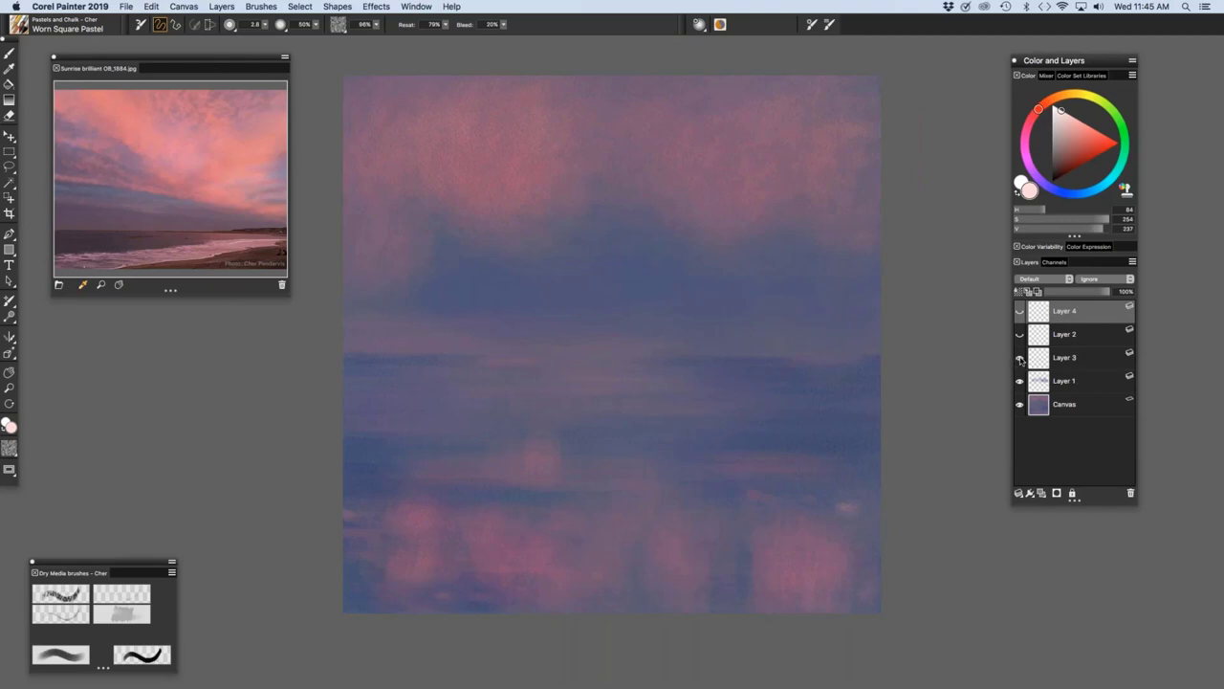
{"action": "left_click", "coordinate": [1019, 358]}
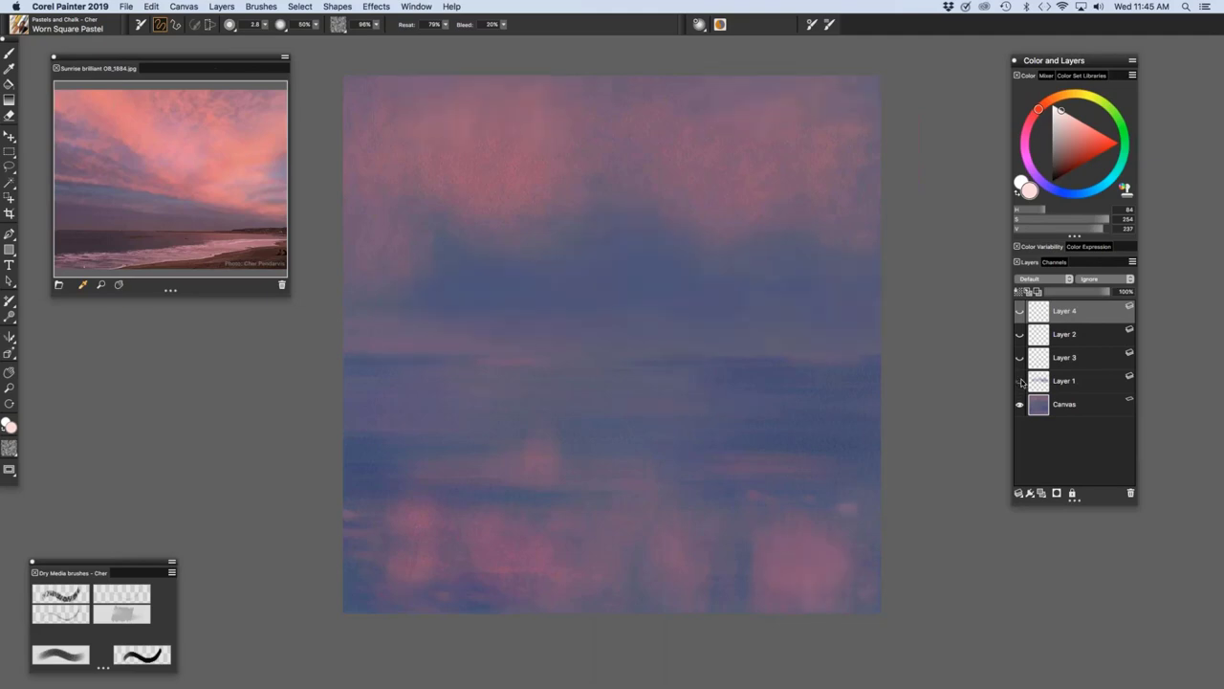
{"action": "left_click", "coordinate": [1020, 382]}
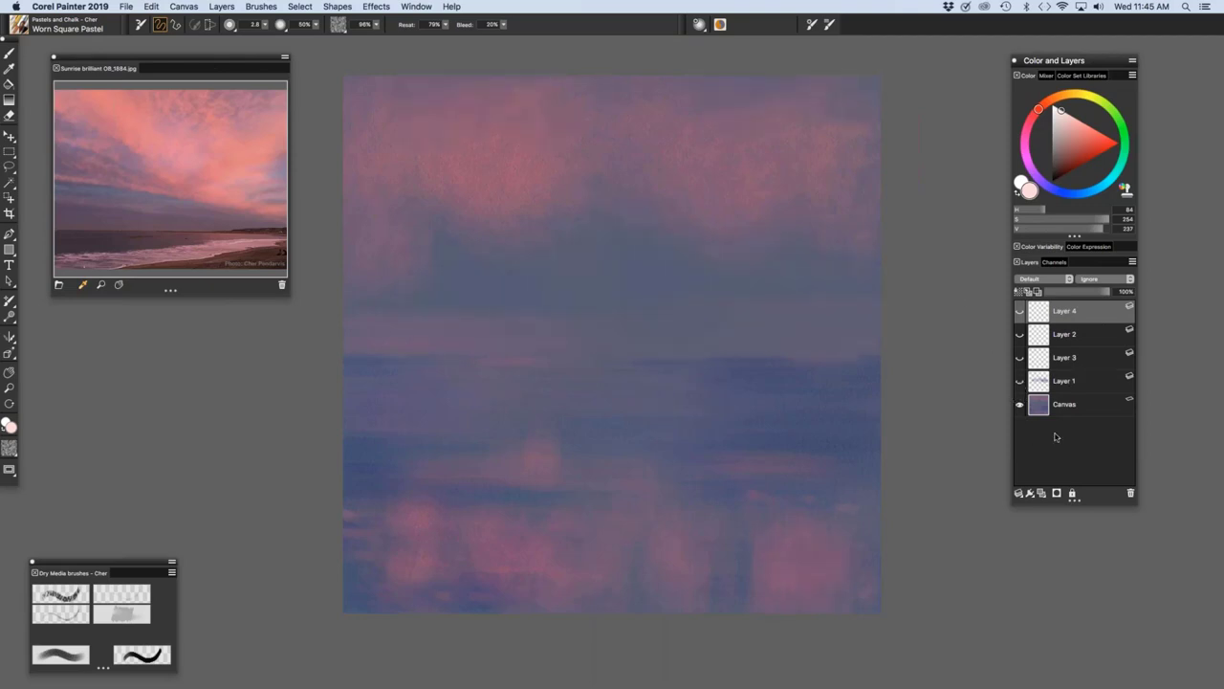
{"action": "left_click", "coordinate": [1020, 356]}
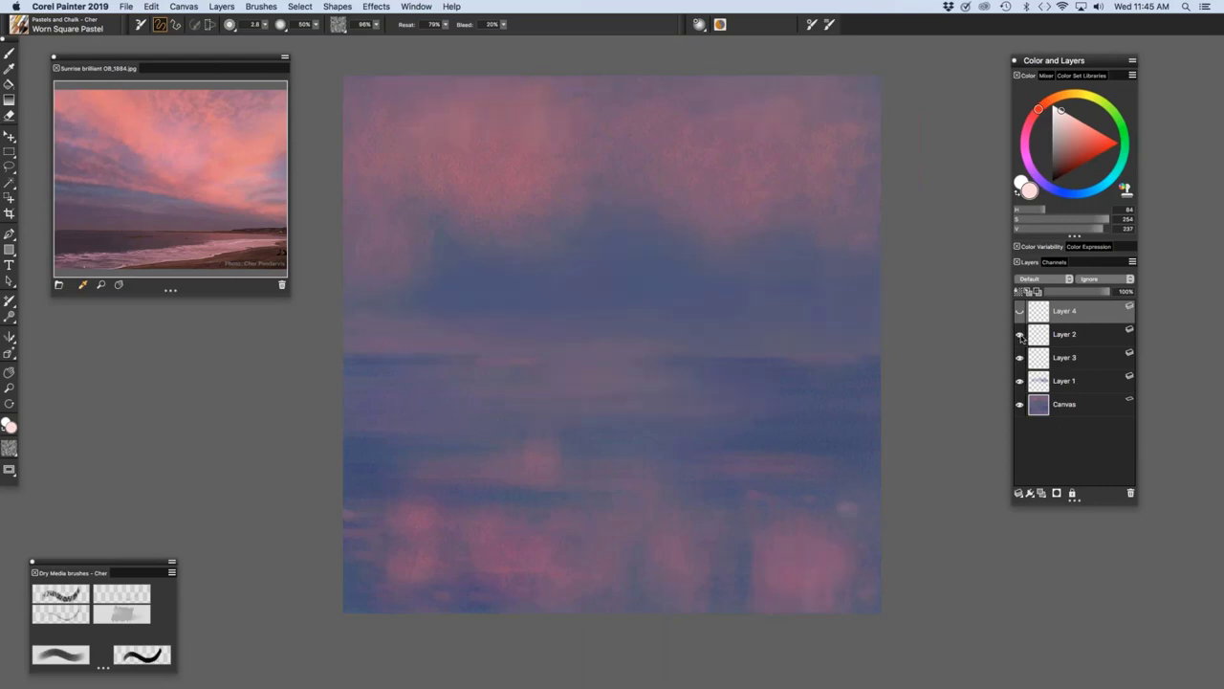
{"action": "left_click", "coordinate": [1020, 335]}
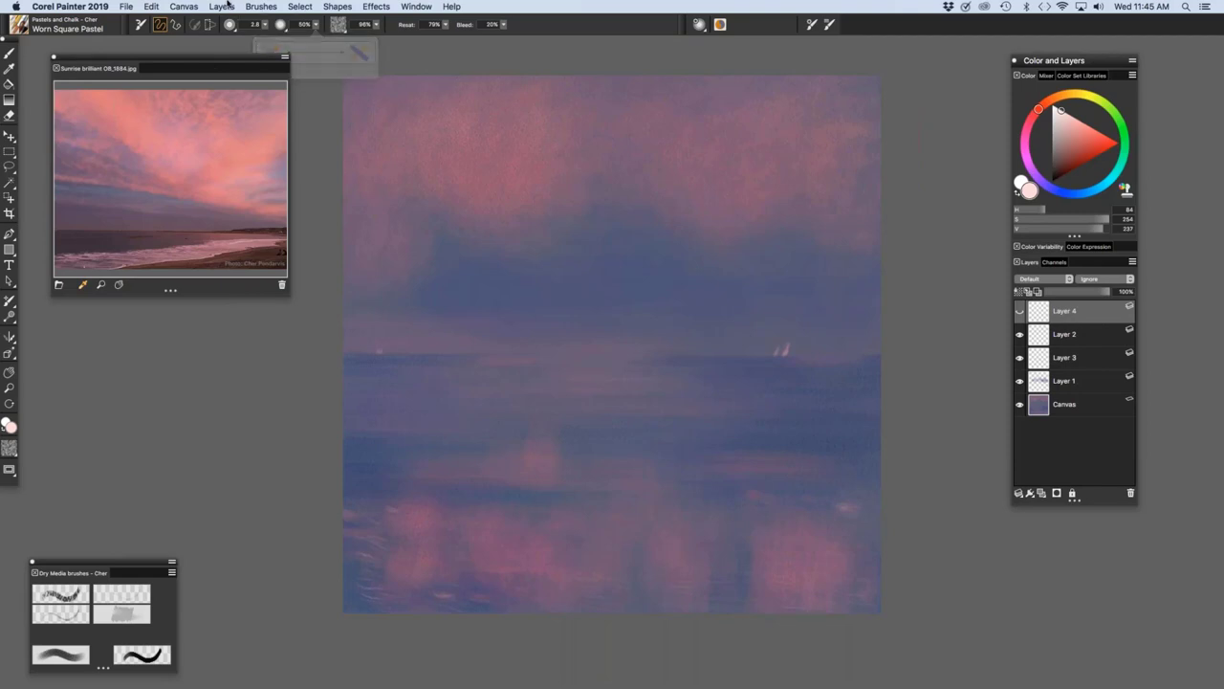
Restore the Worn Square Pastel to its default variant and make Layer 4 visible again.
{"action": "left_click", "coordinate": [258, 7]}
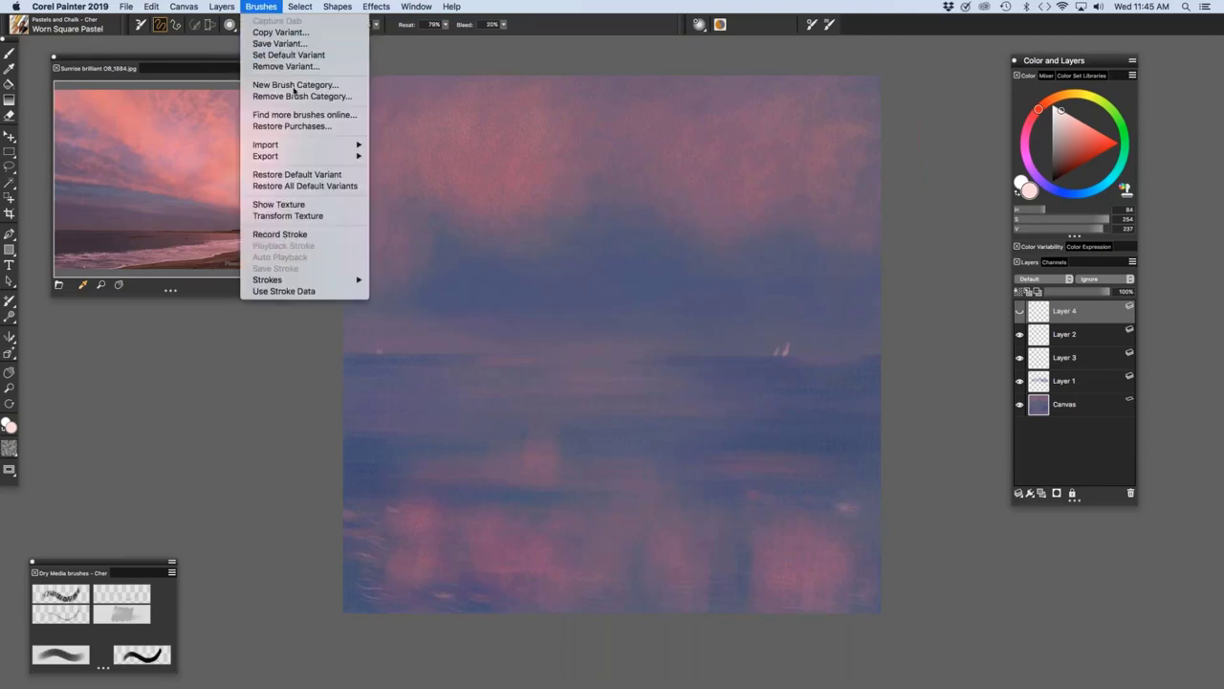
{"action": "left_click", "coordinate": [341, 173]}
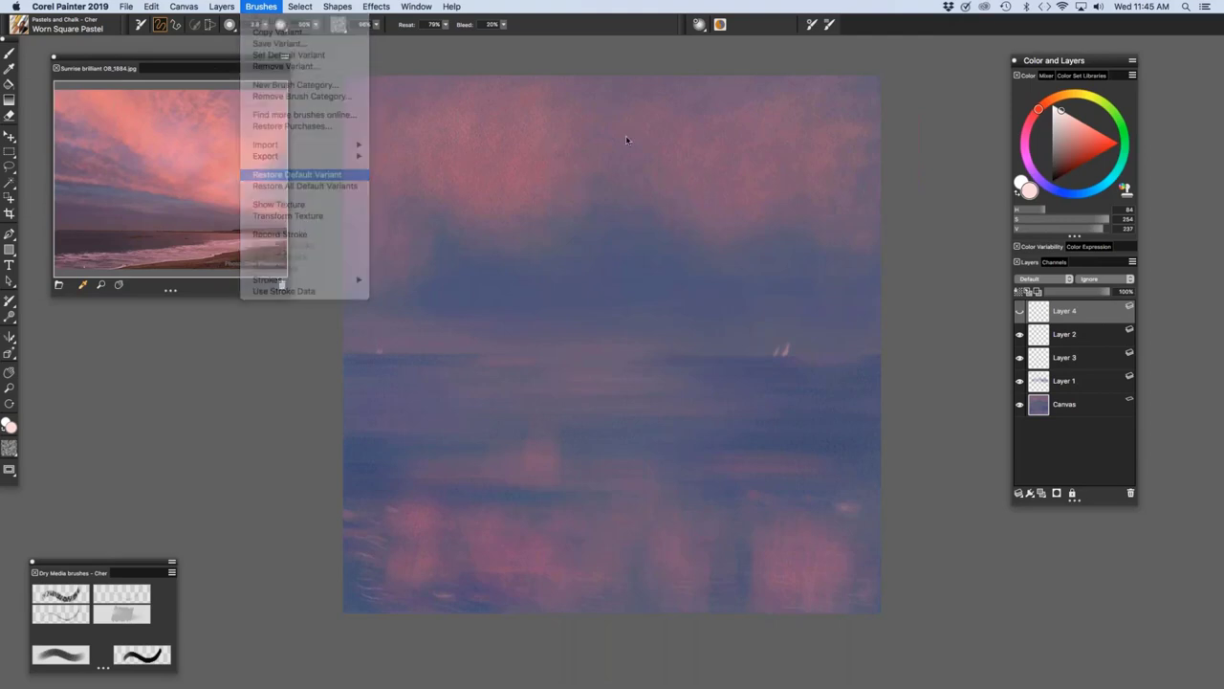
{"action": "left_click", "coordinate": [1020, 312]}
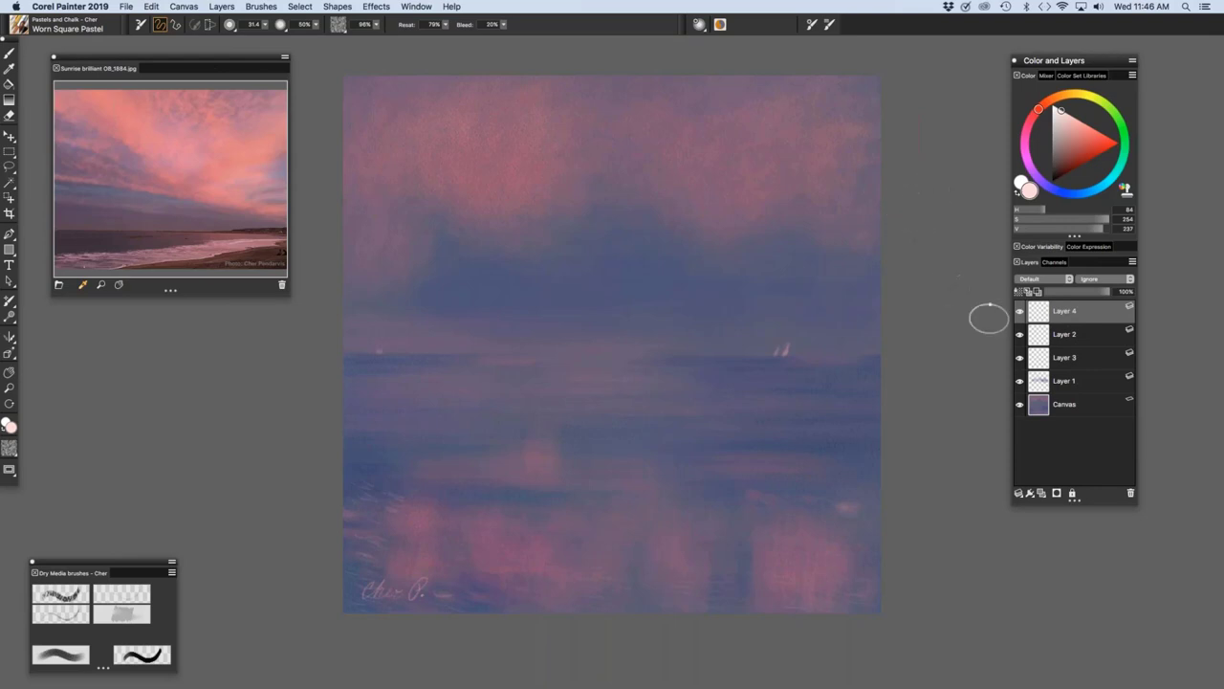
Make Layer 2 active and toggle the visibility of Layers 2 and 3 to check what each contributes.
{"action": "left_click", "coordinate": [1073, 337]}
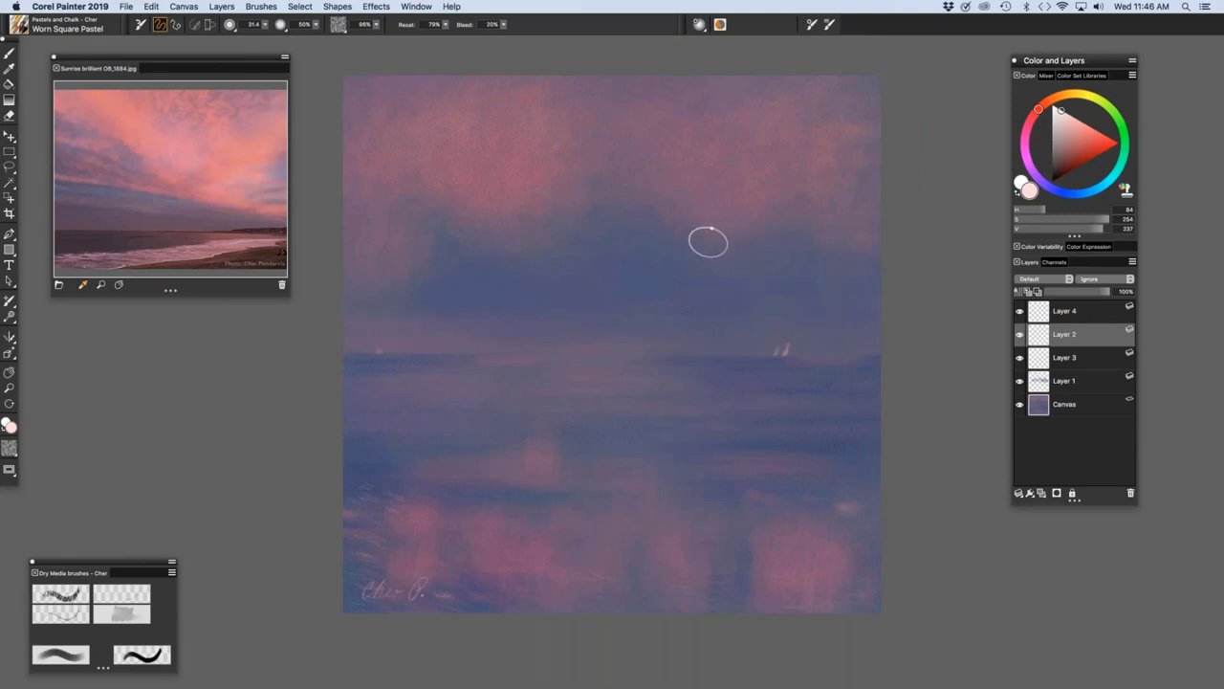
{"action": "left_click", "coordinate": [1020, 335]}
{"action": "left_click", "coordinate": [1020, 358]}
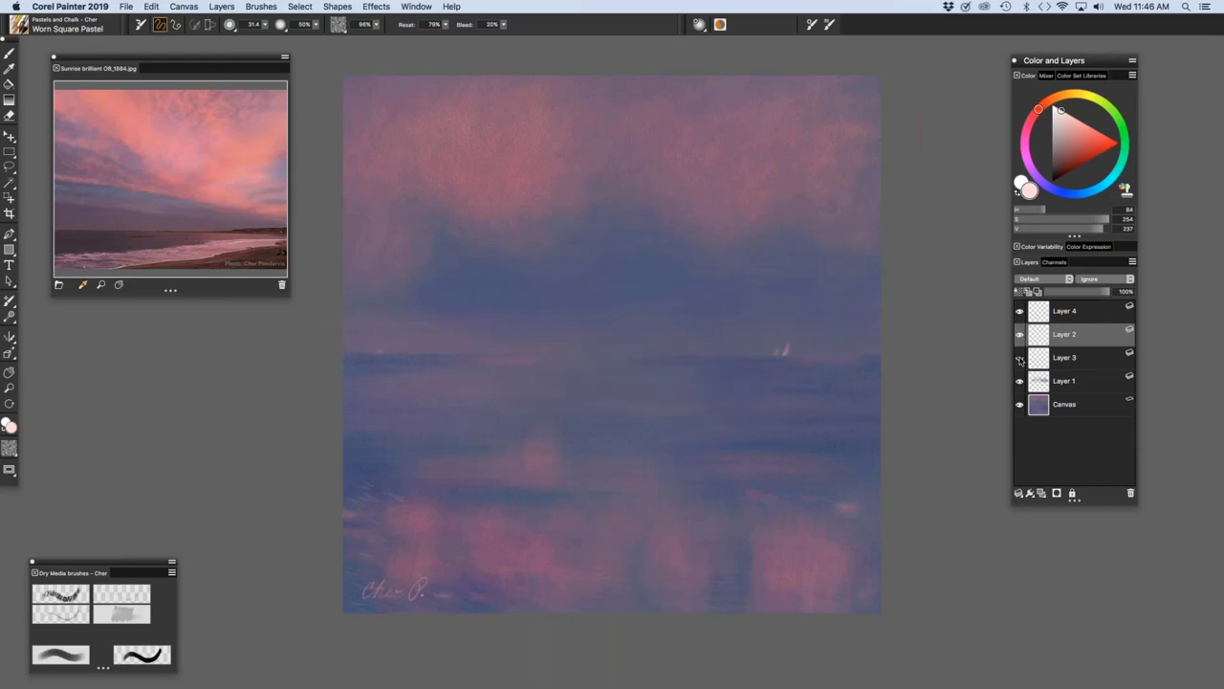
{"action": "left_click", "coordinate": [1019, 359]}
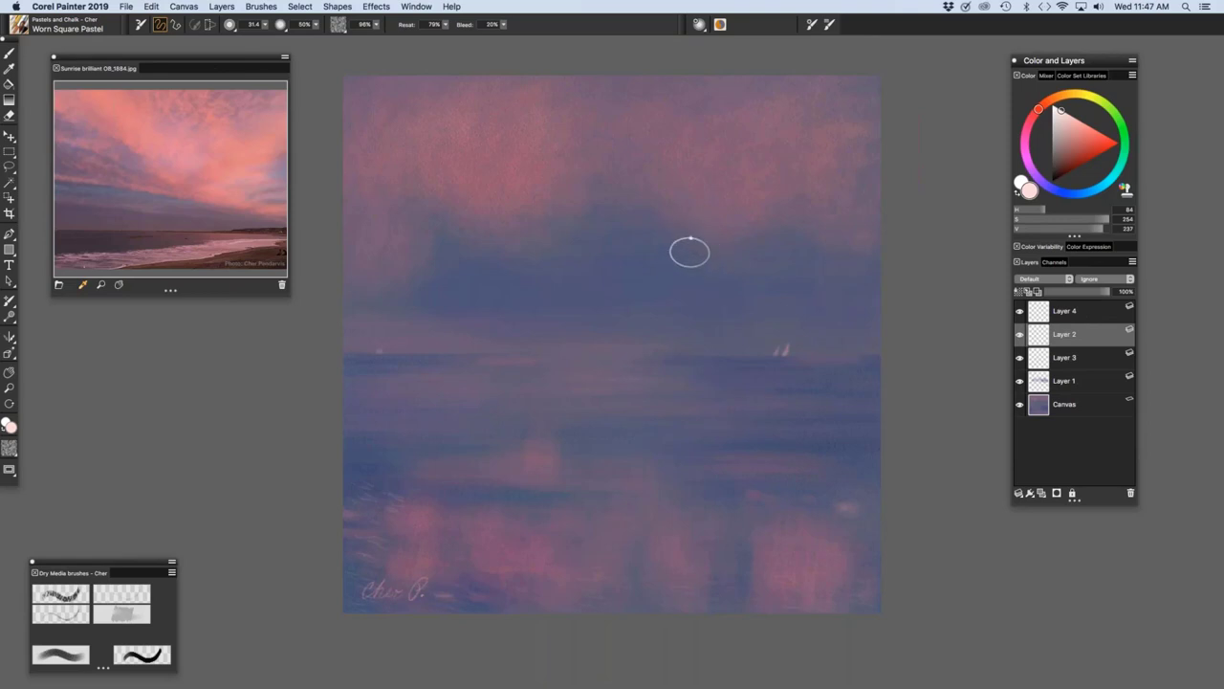
Enlarge the Worn Square Pastel to about 75.9 and sample a salmon pink from the clouds in the reference photo.
{"action": "left_click", "coordinate": [265, 25]}
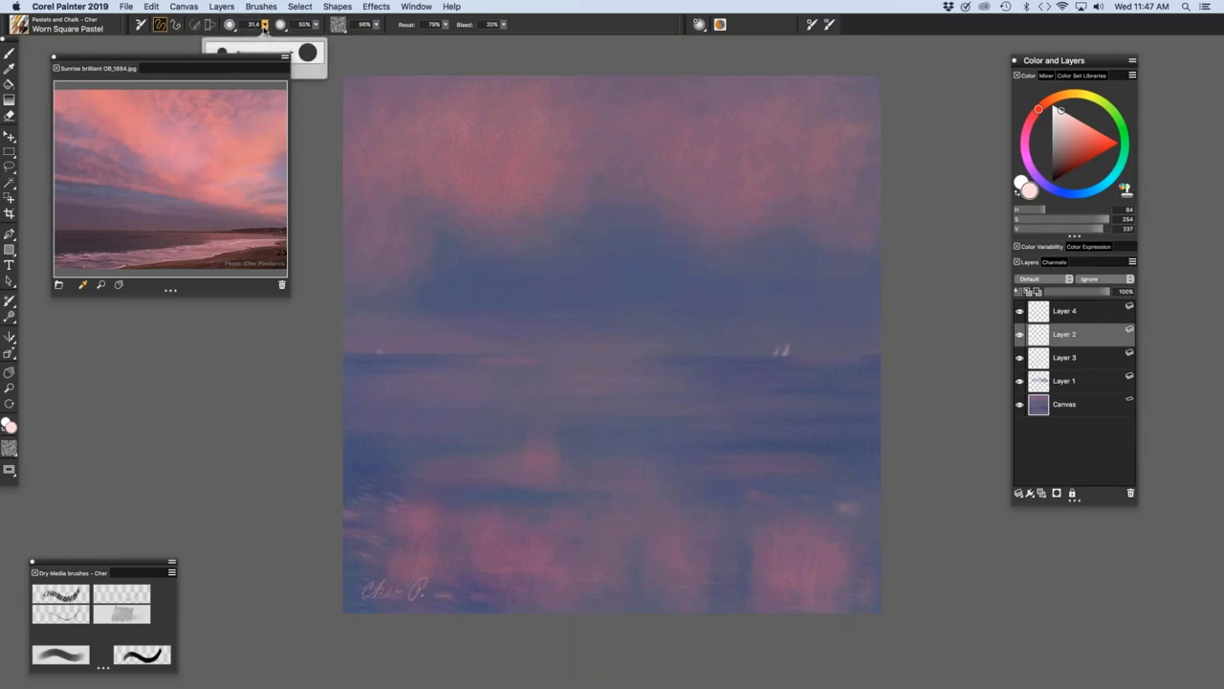
{"action": "mouse_move", "coordinate": [265, 25]}
{"action": "left_mouse_down"}
{"action": "mouse_move", "coordinate": [277, 53]}
{"action": "mouse_move", "coordinate": [368, 43]}
{"action": "left_mouse_up"}
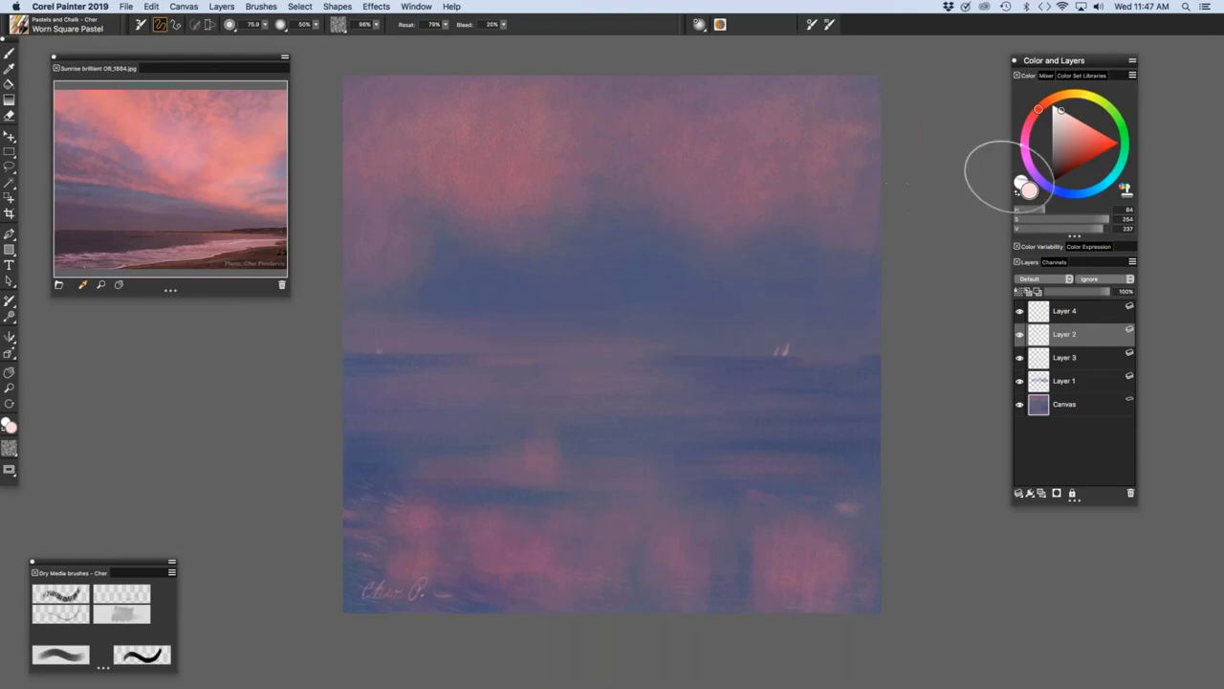
{"action": "left_click", "coordinate": [121, 99]}
{"action": "left_click", "coordinate": [179, 120]}
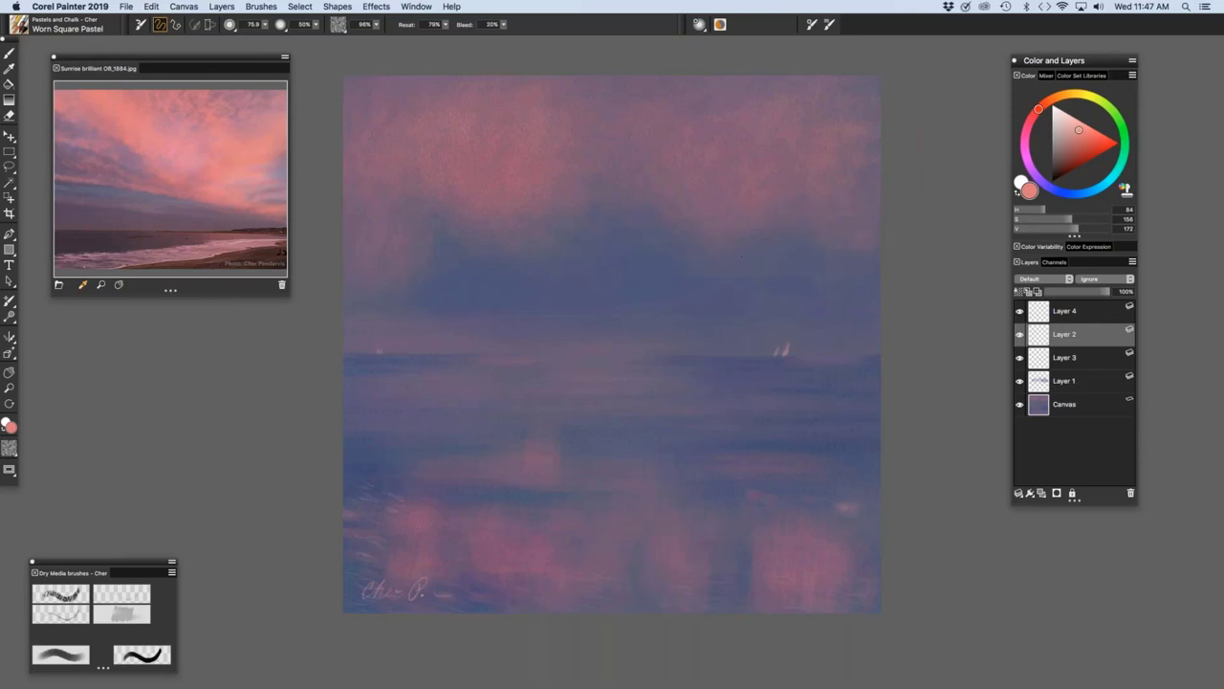
Brush the salmon pink along the lower edge of the right-hand cloud and resample the pink from the reference photo.
{"action": "mouse_move", "coordinate": [756, 252]}
{"action": "left_mouse_down"}
{"action": "mouse_move", "coordinate": [729, 207]}
{"action": "mouse_move", "coordinate": [701, 221]}
{"action": "mouse_move", "coordinate": [693, 258]}
{"action": "mouse_move", "coordinate": [730, 239]}
{"action": "mouse_move", "coordinate": [715, 269]}
{"action": "mouse_move", "coordinate": [710, 240]}
{"action": "mouse_move", "coordinate": [743, 245]}
{"action": "mouse_move", "coordinate": [737, 237]}
{"action": "mouse_move", "coordinate": [726, 265]}
{"action": "mouse_move", "coordinate": [728, 235]}
{"action": "left_mouse_up"}
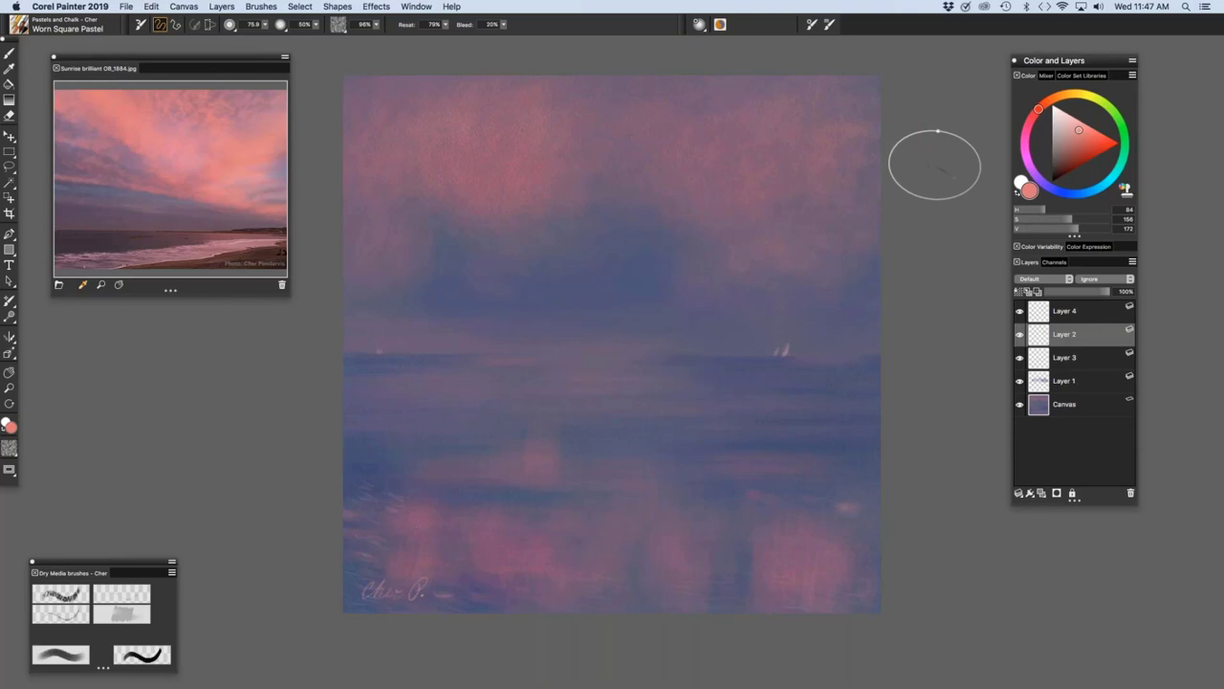
{"action": "left_click", "coordinate": [124, 103]}
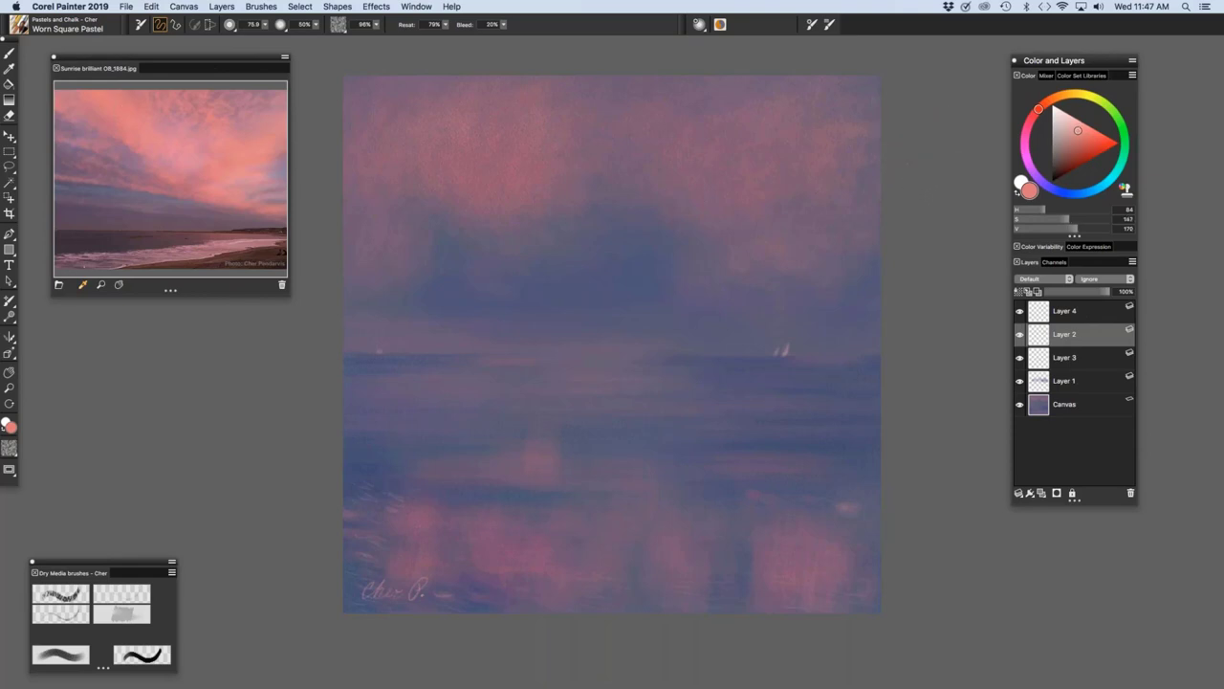
{"action": "left_click", "coordinate": [125, 102]}
{"action": "left_click", "coordinate": [124, 102]}
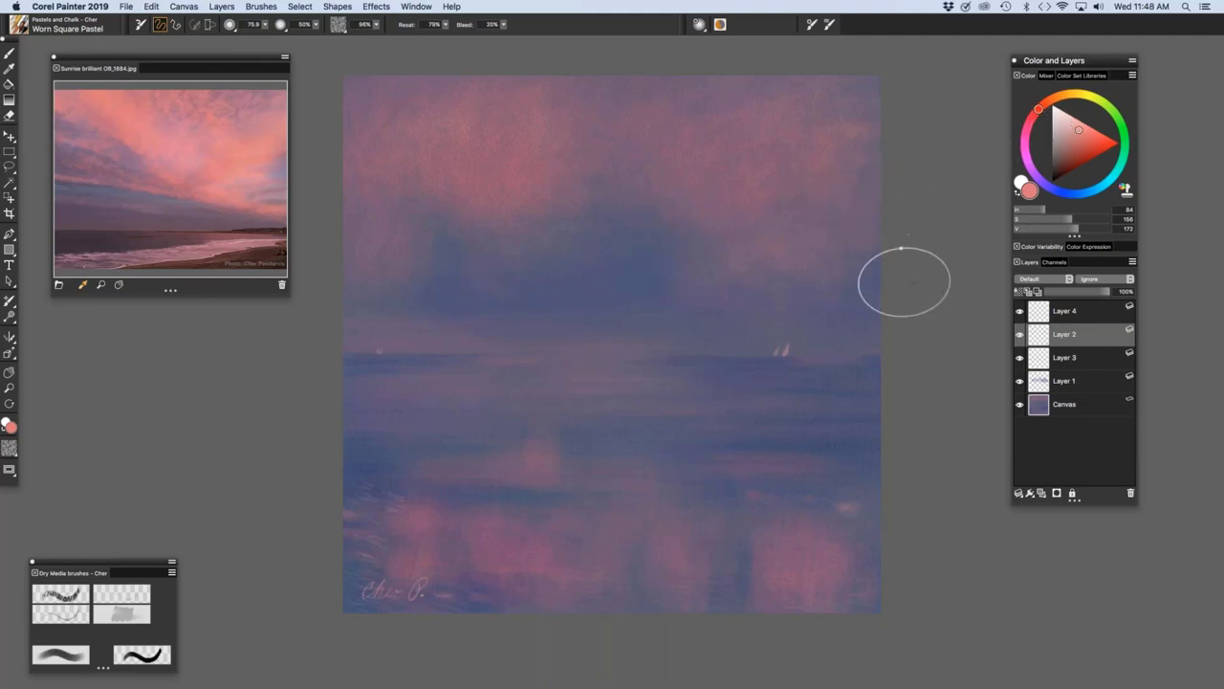
Toggle Layer 2 off and on to compare the painting with and without its strokes.
{"action": "left_click", "coordinate": [1020, 334]}
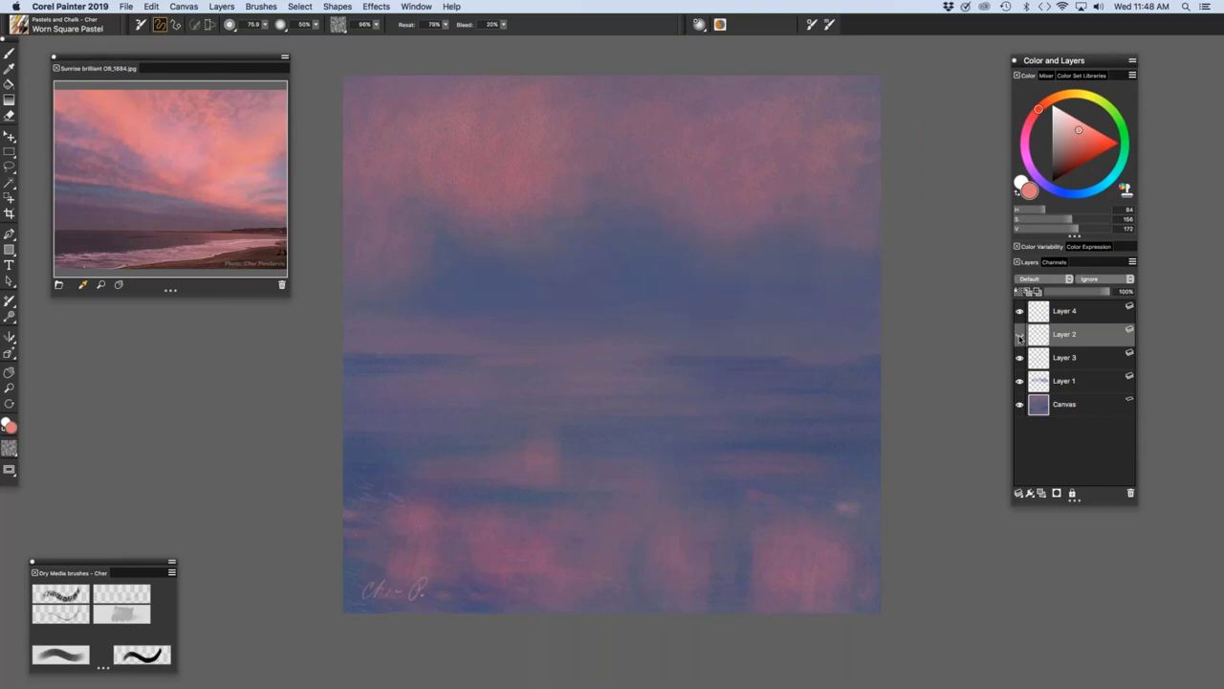
{"action": "left_click", "coordinate": [1019, 335]}
{"action": "left_click", "coordinate": [1020, 335]}
{"action": "left_click", "coordinate": [1020, 334]}
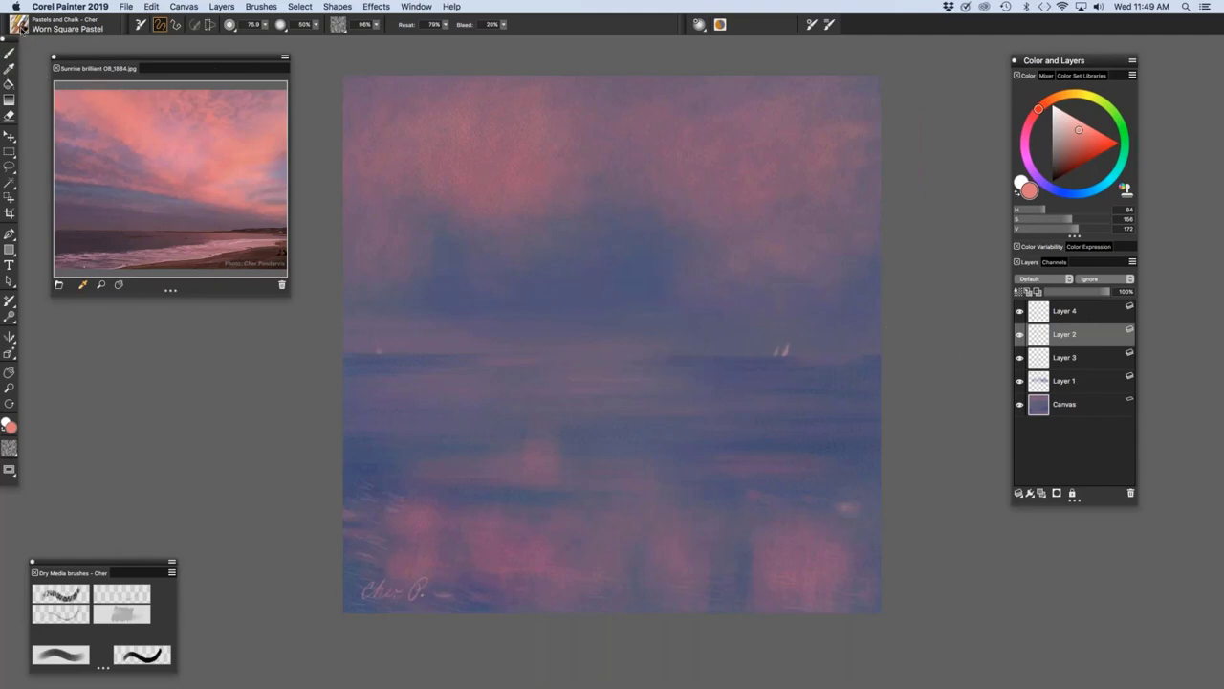
Look through the Painter 2019 brush categories, and paint a soft pink cloud patch in the blue middle of the sky.
{"action": "left_click", "coordinate": [21, 28]}
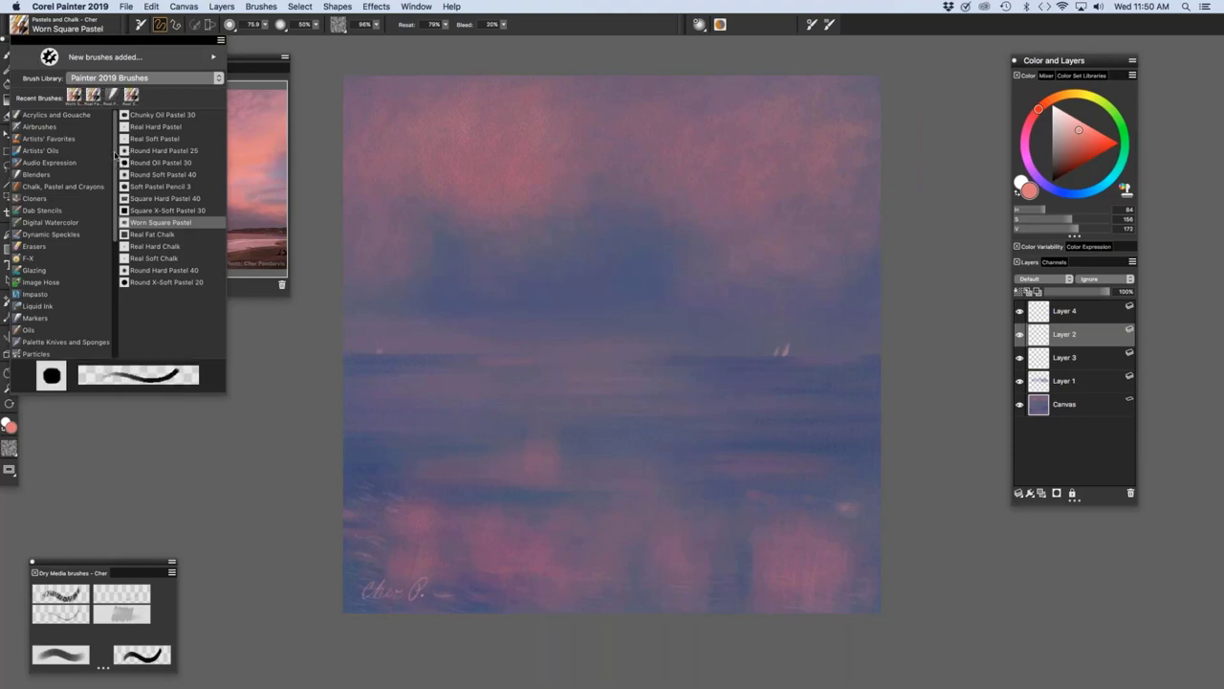
{"action": "scroll", "coordinate": [115, 156], "scroll_direction": "down", "scroll_amount": 1}
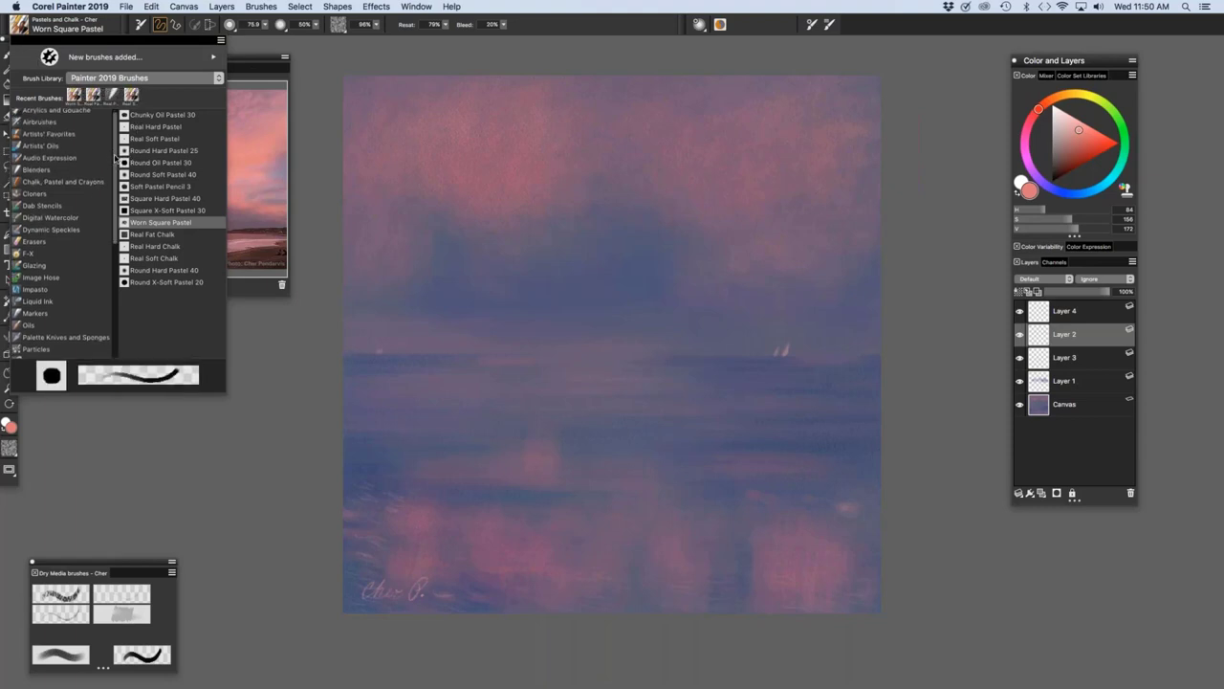
{"action": "scroll", "coordinate": [115, 158], "scroll_direction": "down", "scroll_amount": 2}
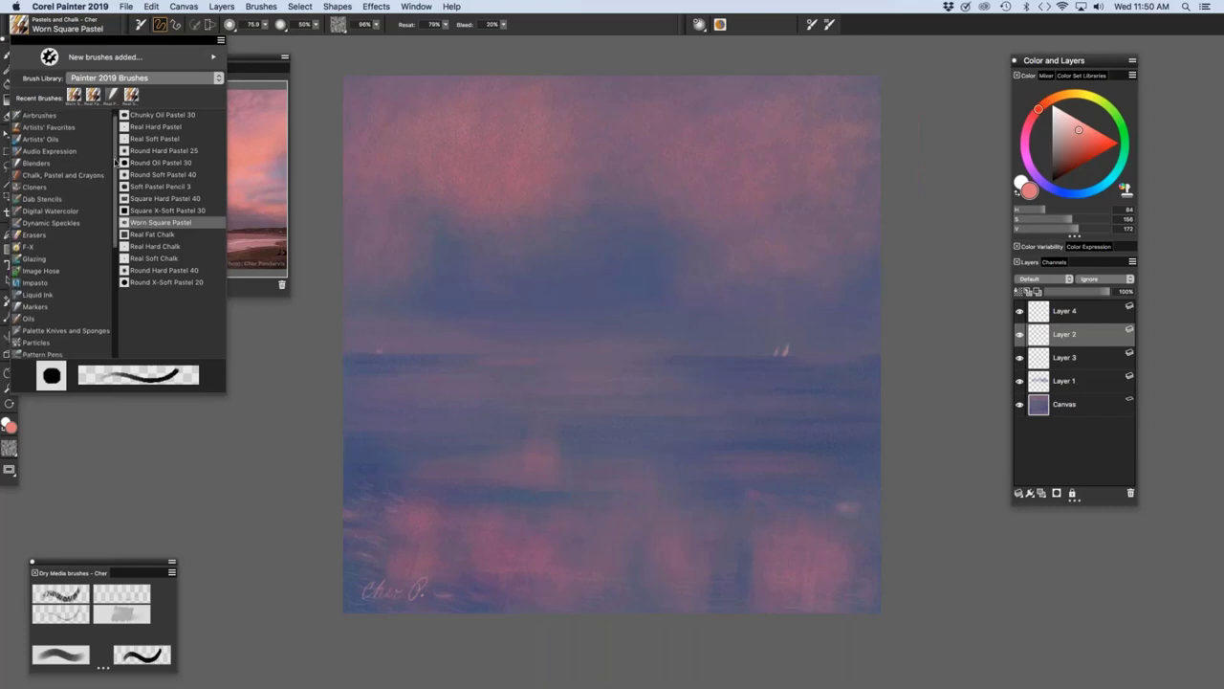
{"action": "mouse_move", "coordinate": [115, 163]}
{"action": "left_mouse_down"}
{"action": "mouse_move", "coordinate": [135, 258]}
{"action": "mouse_move", "coordinate": [131, 200]}
{"action": "left_mouse_up"}
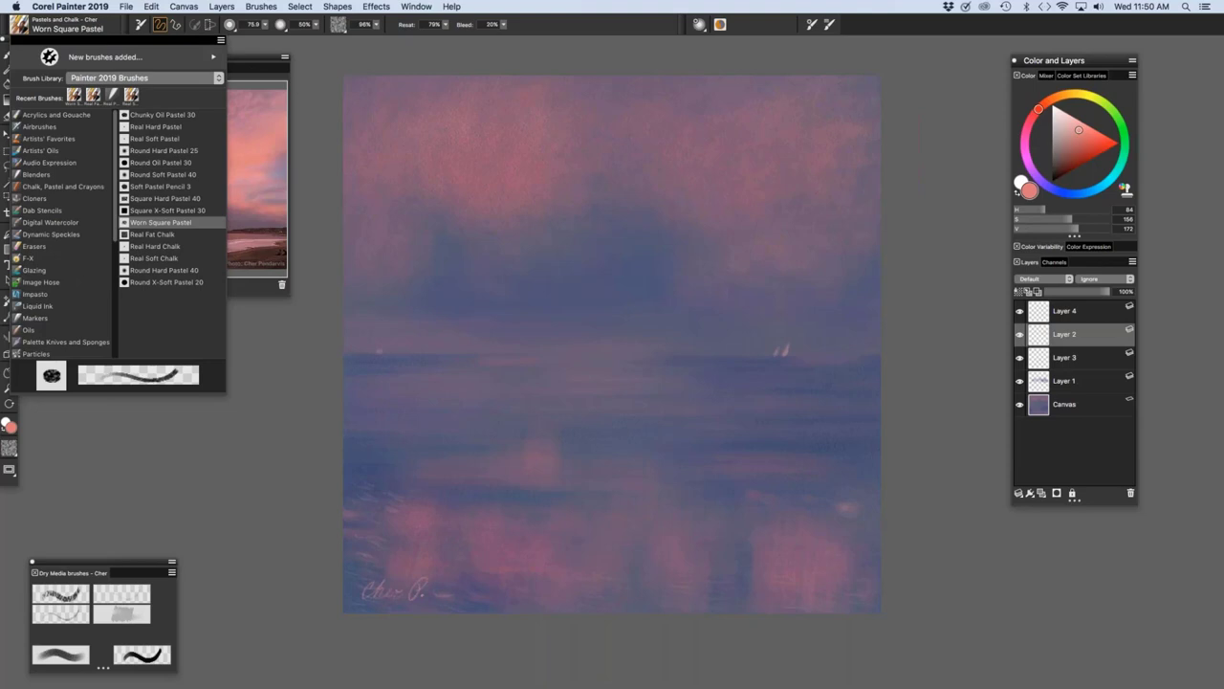
{"action": "left_click", "coordinate": [262, 60]}
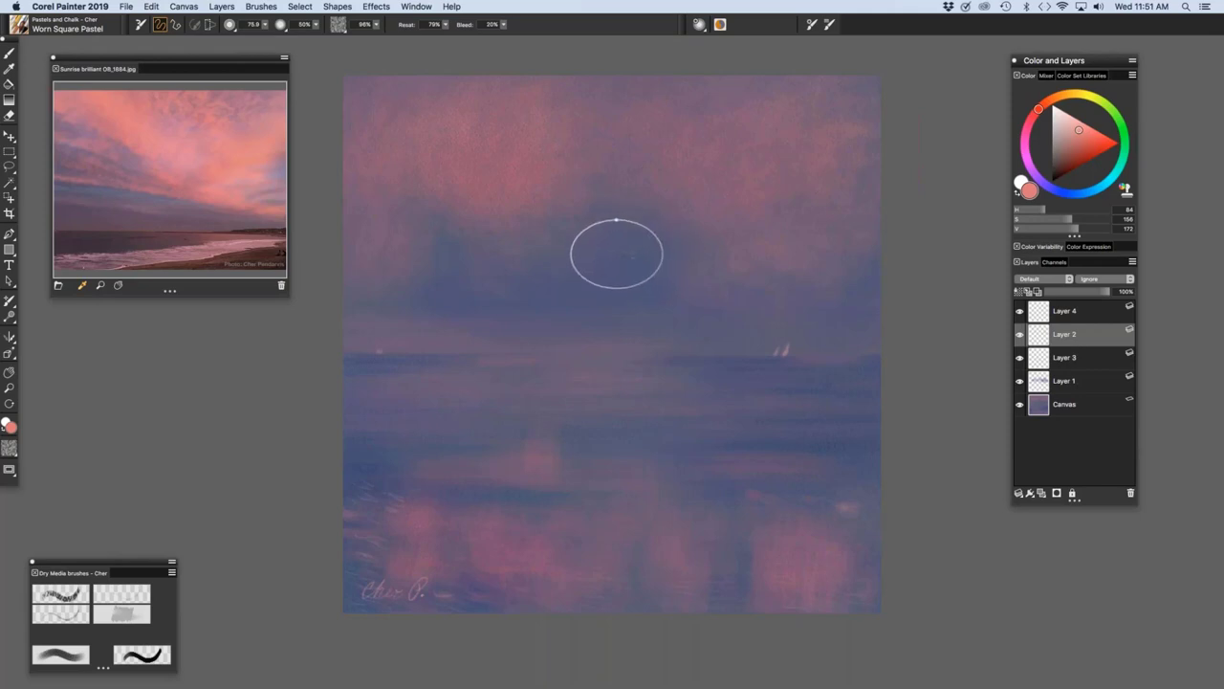
{"action": "left_click_drag", "start_coordinate": [628, 235], "coordinate": [651, 280]}
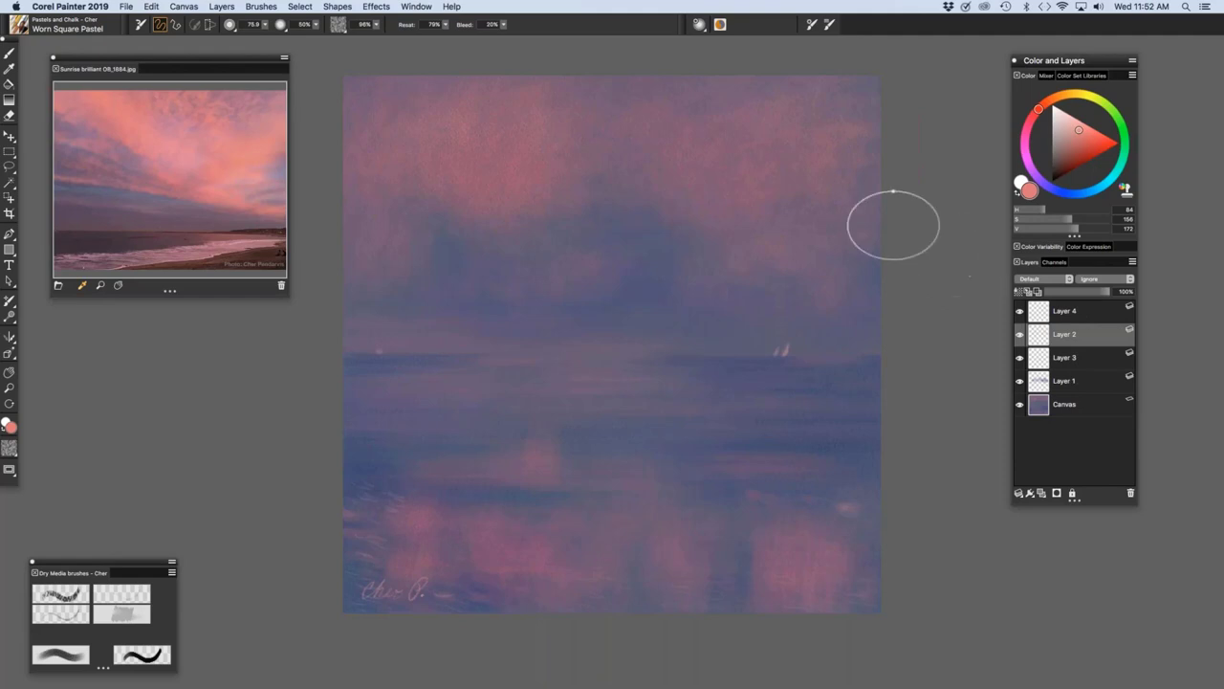
Show the Chalk, Pastel and Crayons brushes of the Painter 2019 library and review the list of installed brush libraries.
{"action": "left_click", "coordinate": [26, 30]}
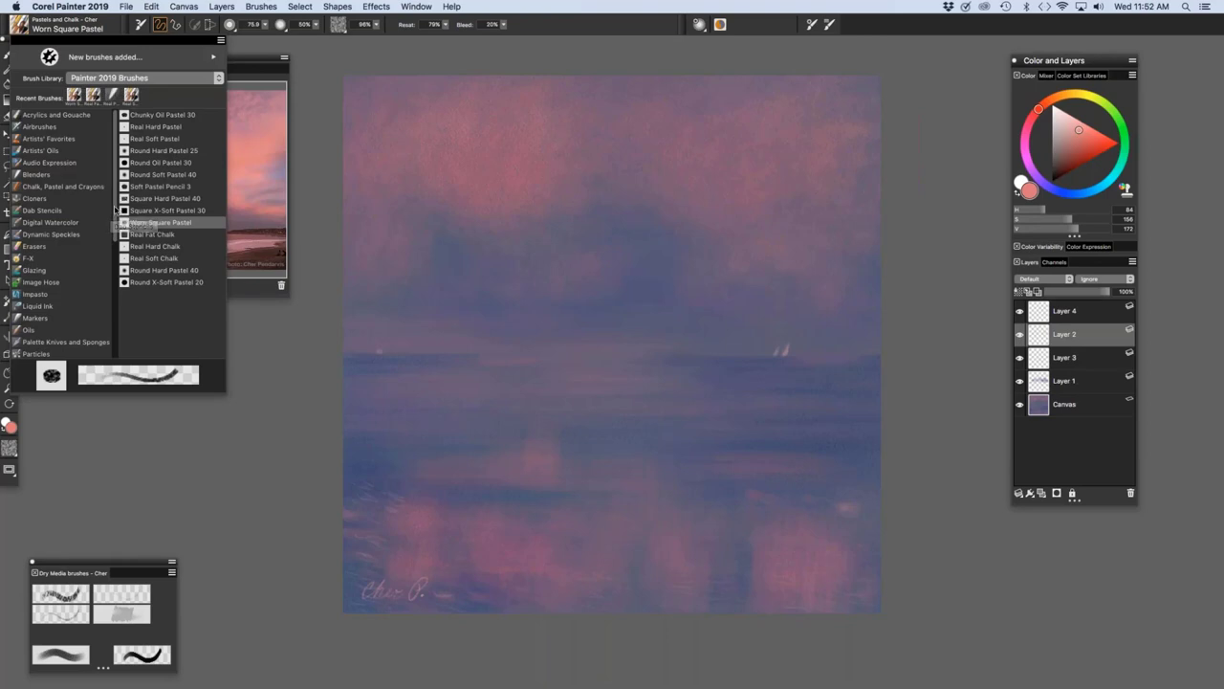
{"action": "scroll", "coordinate": [115, 208], "scroll_direction": "down", "scroll_amount": 1}
{"action": "scroll", "coordinate": [115, 209], "scroll_direction": "up", "scroll_amount": 1}
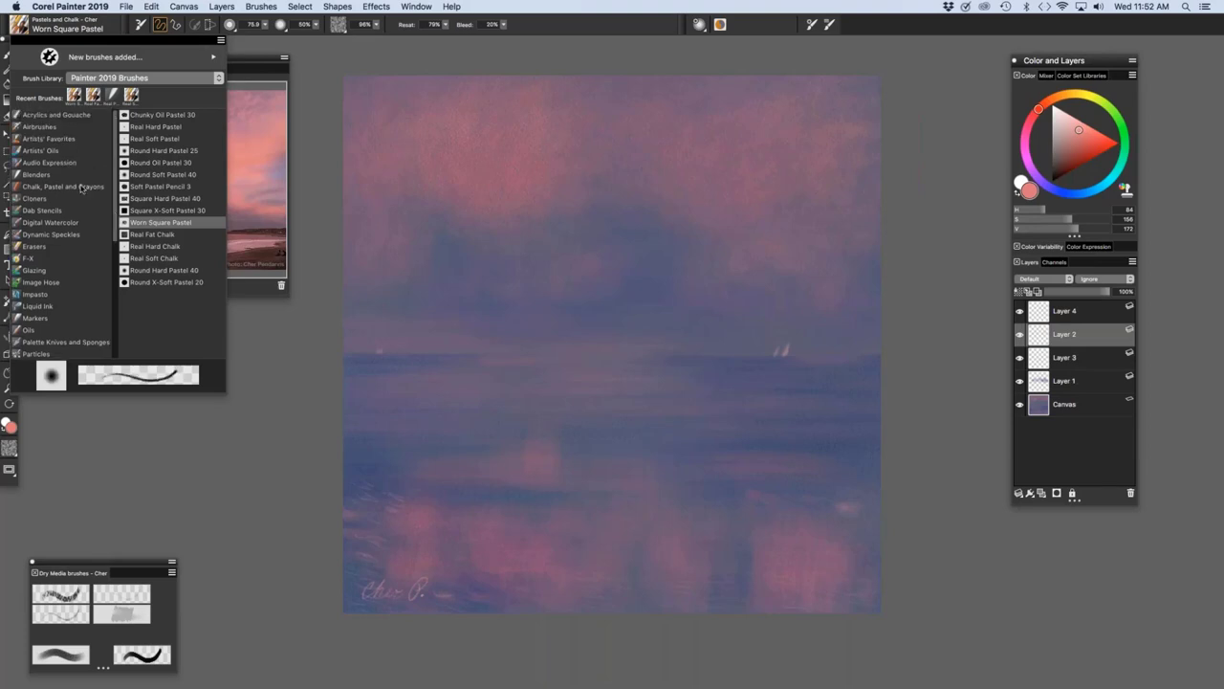
{"action": "left_click", "coordinate": [82, 188]}
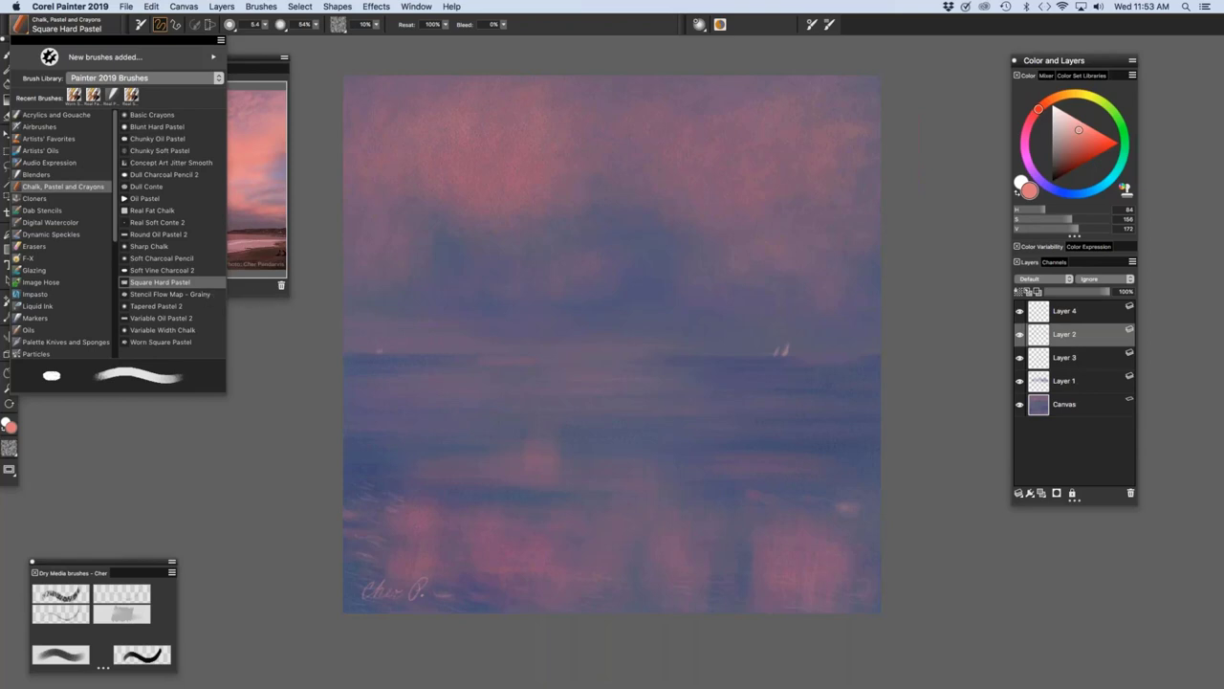
{"action": "left_click", "coordinate": [187, 79]}
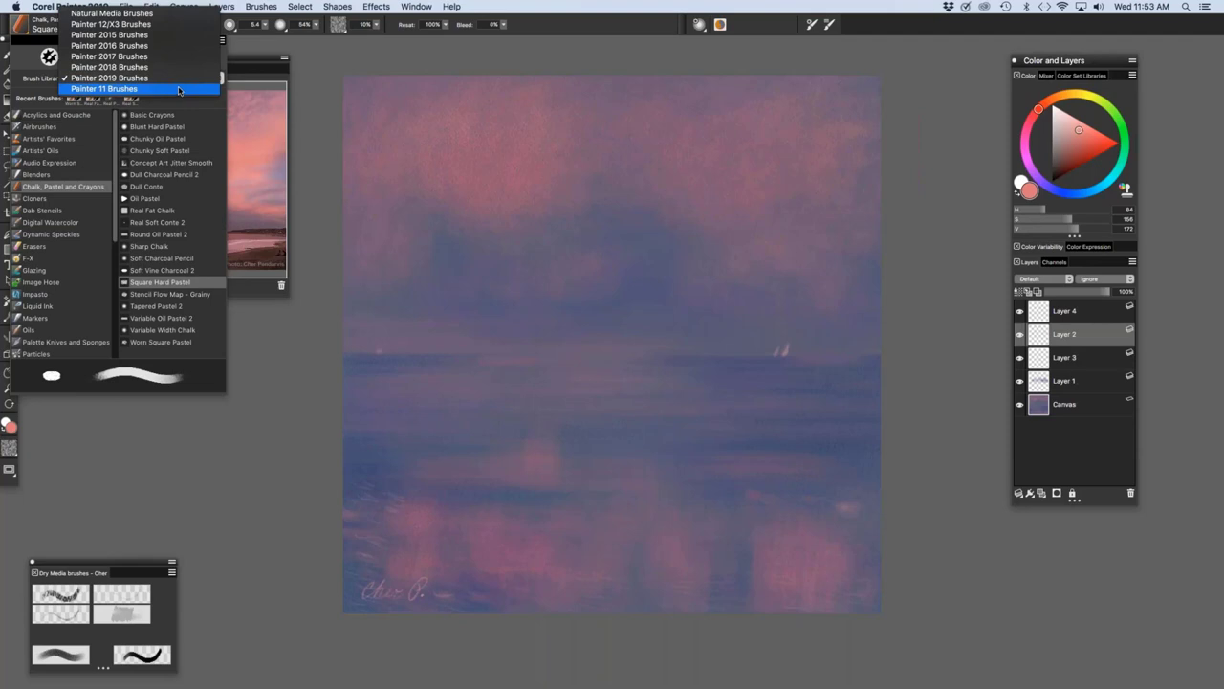
{"action": "left_click", "coordinate": [181, 80]}
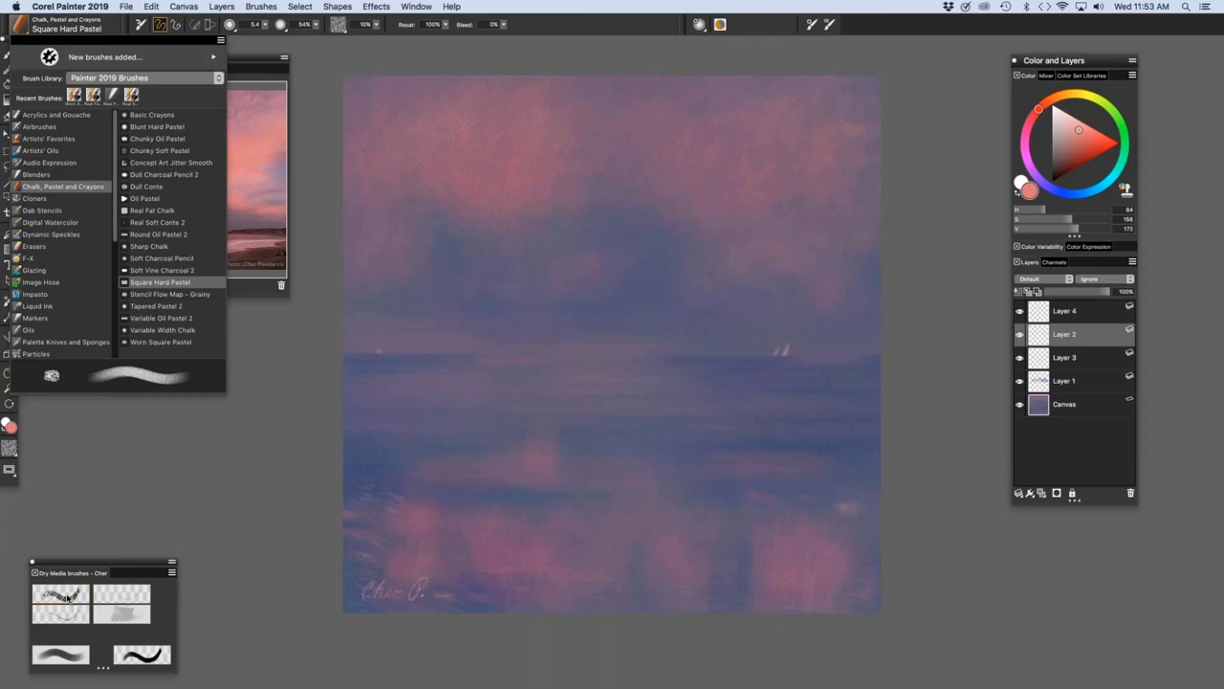
Switch to the custom Real Fat Chalk, enlarge it to about 46.4, and add grainy pink texture to the left cloud and mid-sky.
{"action": "left_click", "coordinate": [63, 597]}
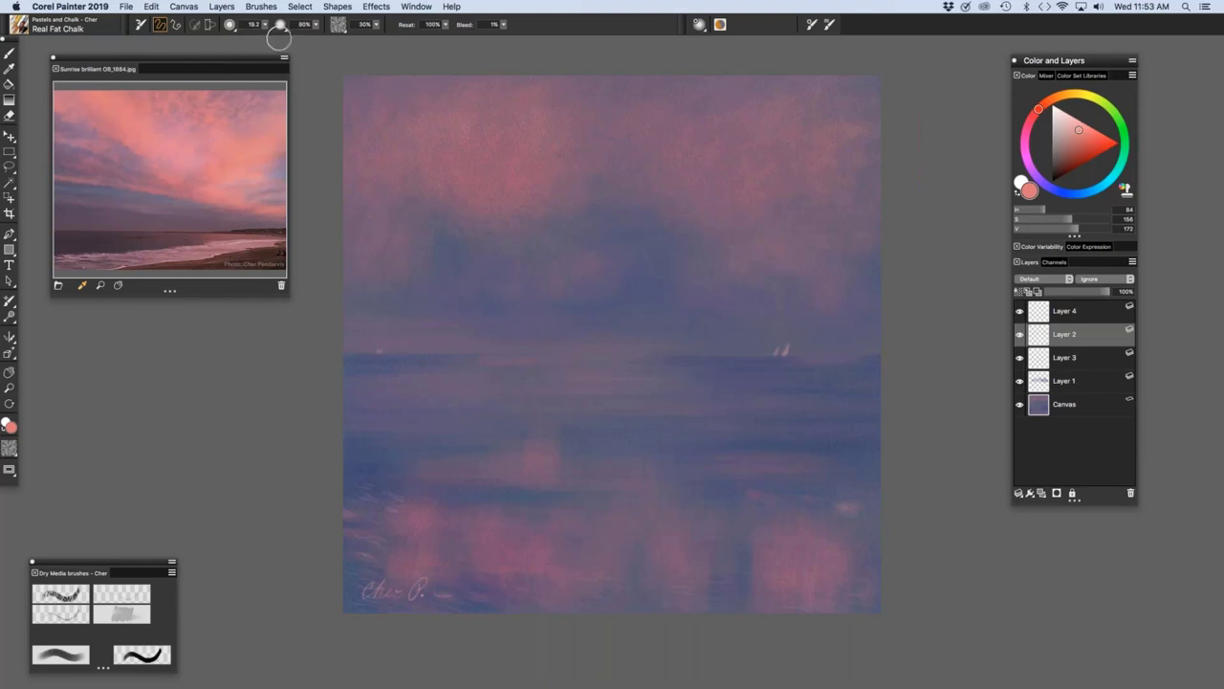
{"action": "left_click_drag", "start_coordinate": [502, 185], "coordinate": [546, 183]}
{"action": "left_click", "coordinate": [626, 230]}
Choose a lighter pink and return to the custom Worn Square Pastel.
{"action": "left_click", "coordinate": [1077, 128]}
{"action": "left_click", "coordinate": [1073, 124]}
{"action": "left_click", "coordinate": [1073, 124]}
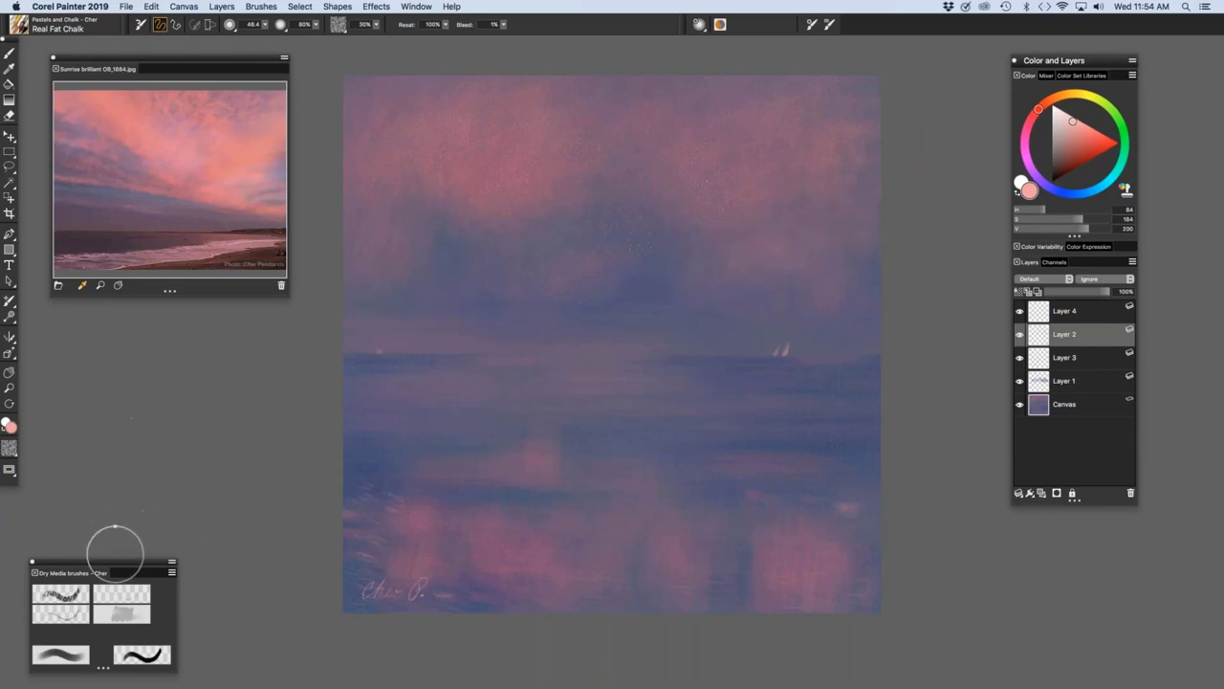
{"action": "left_click", "coordinate": [61, 656]}
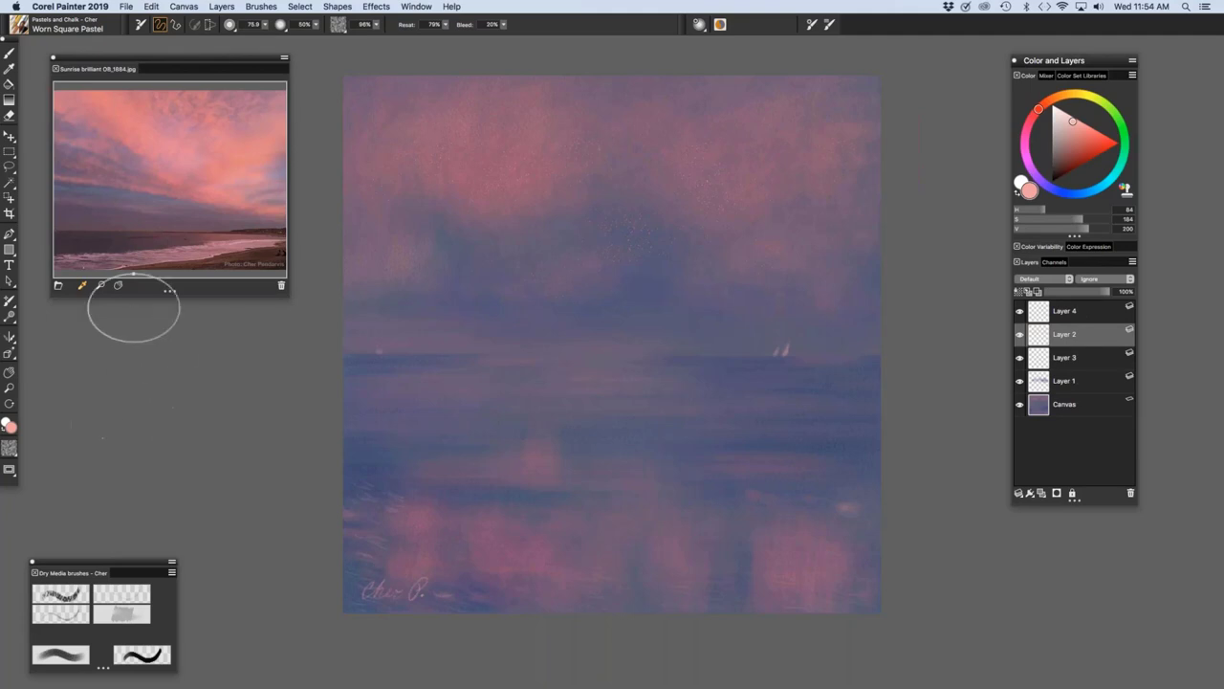
Examine which brush libraries are available besides Painter 2019 Brushes, keeping the current library.
{"action": "left_click", "coordinate": [21, 30]}
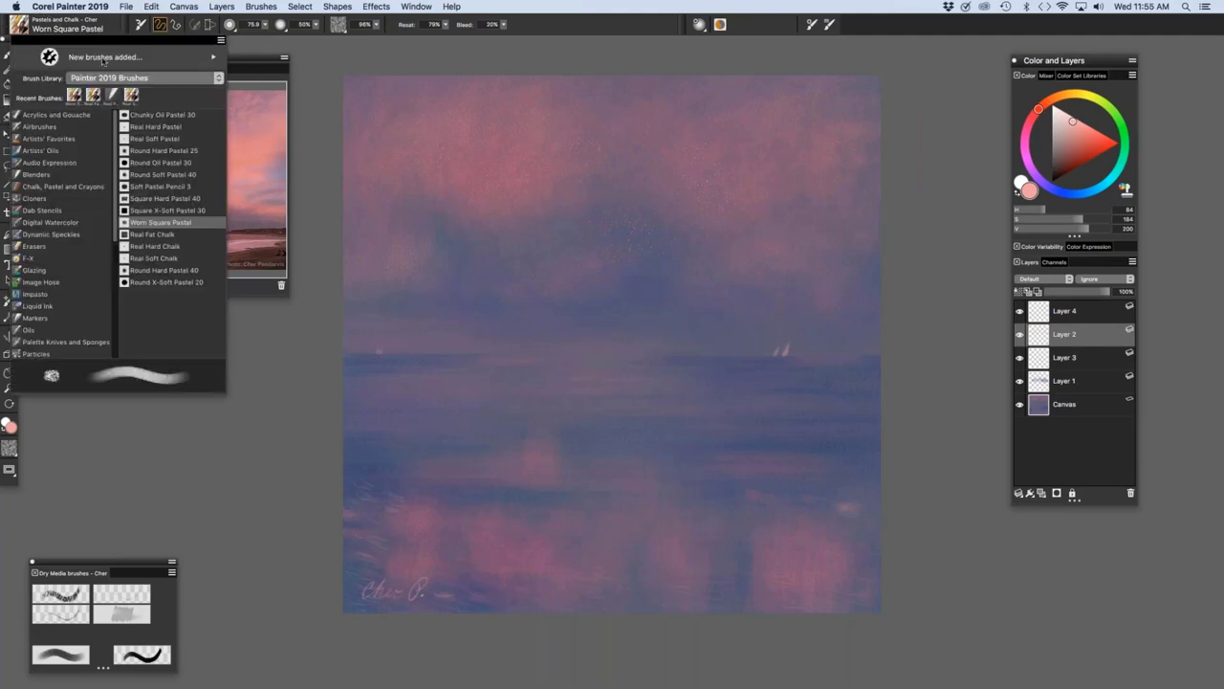
{"action": "left_click", "coordinate": [175, 81]}
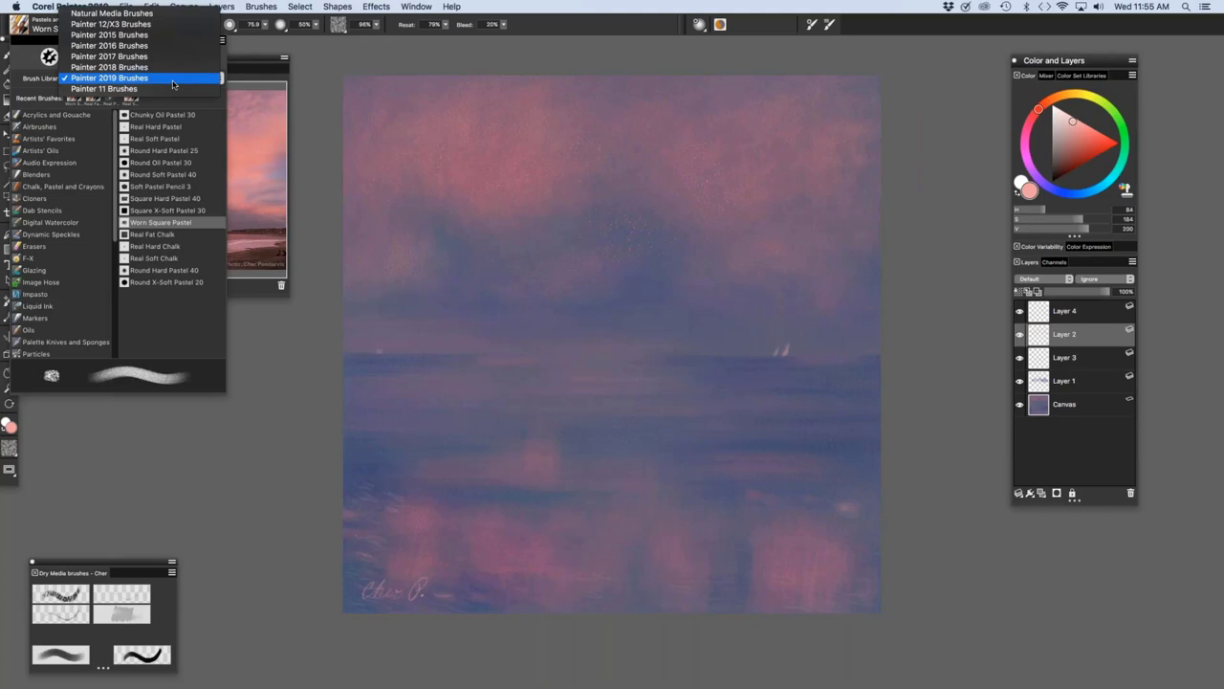
{"action": "left_click", "coordinate": [173, 85]}
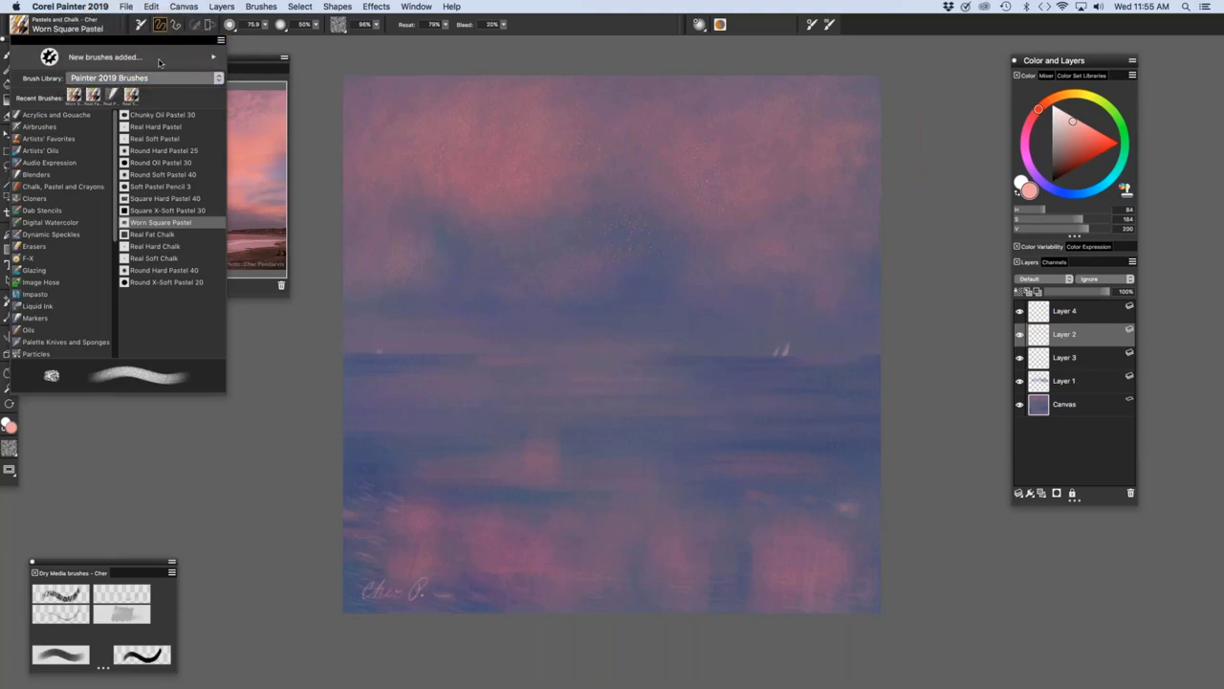
{"action": "left_click", "coordinate": [159, 79]}
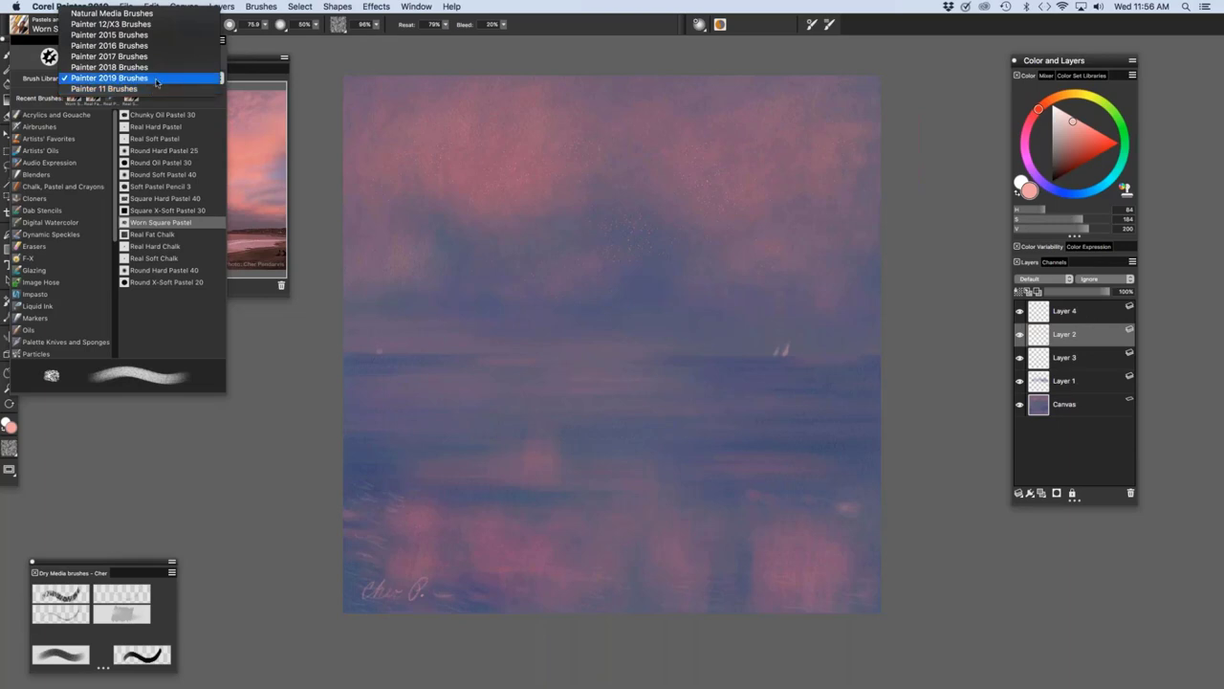
{"action": "left_click", "coordinate": [155, 81]}
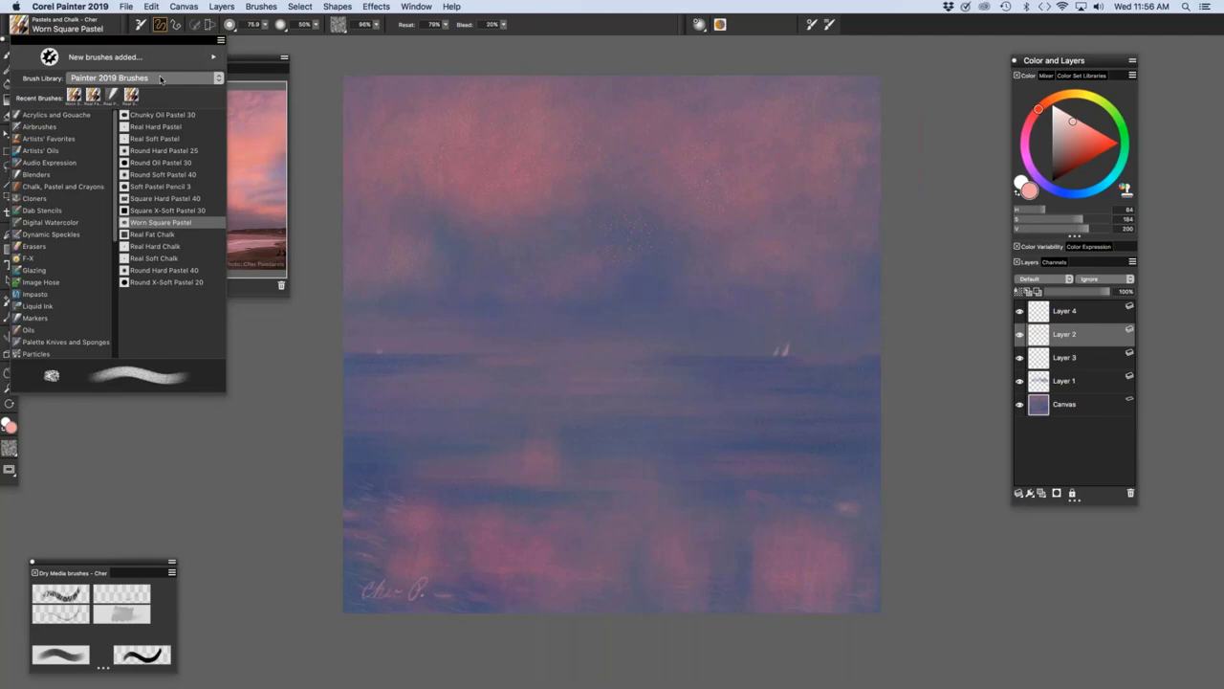
{"action": "left_click", "coordinate": [242, 63]}
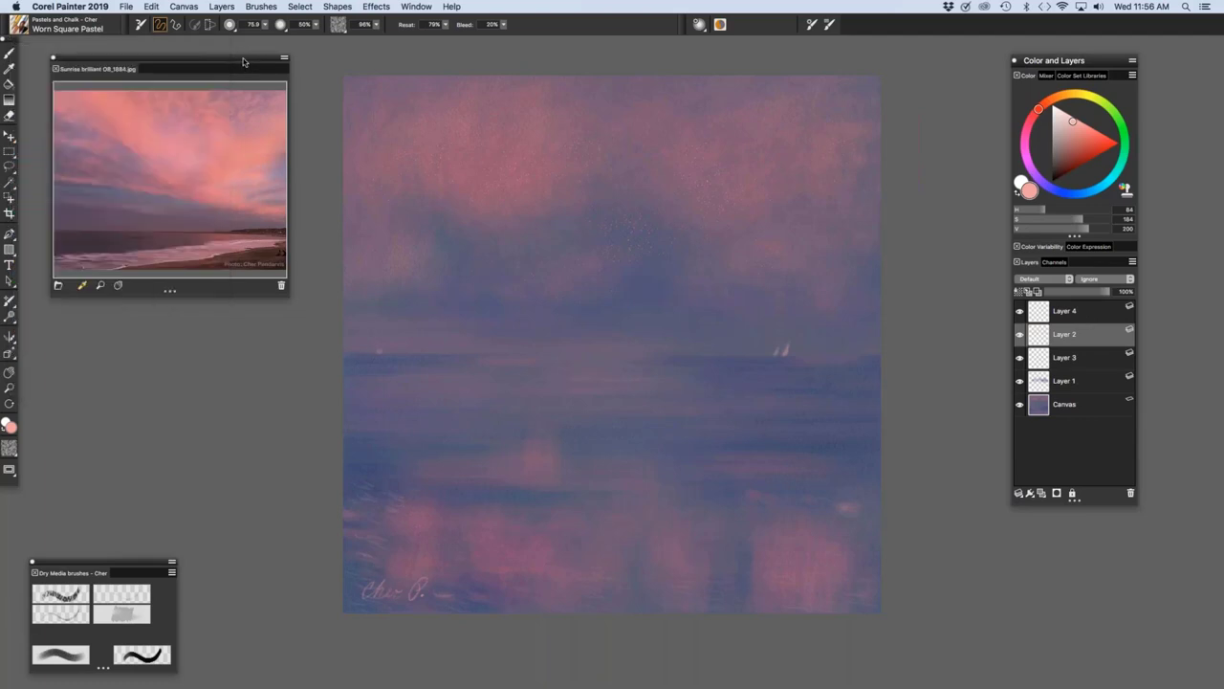